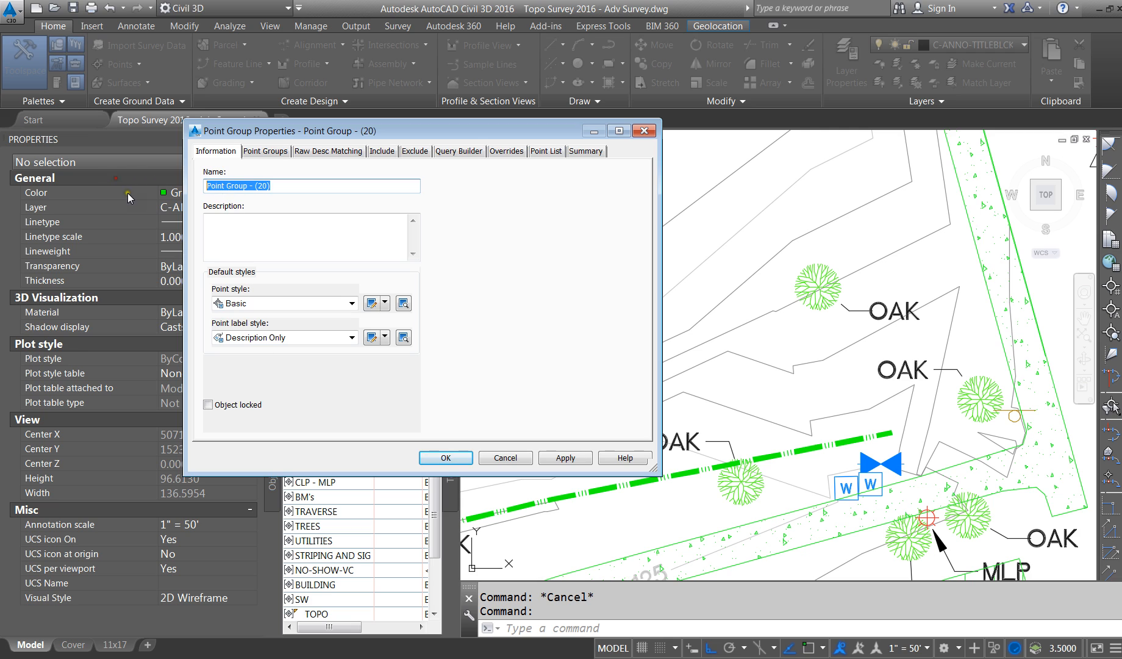
Name the new point group WALL and include the points matching the WALL raw description code
type("WALL")
left_click(323, 153)
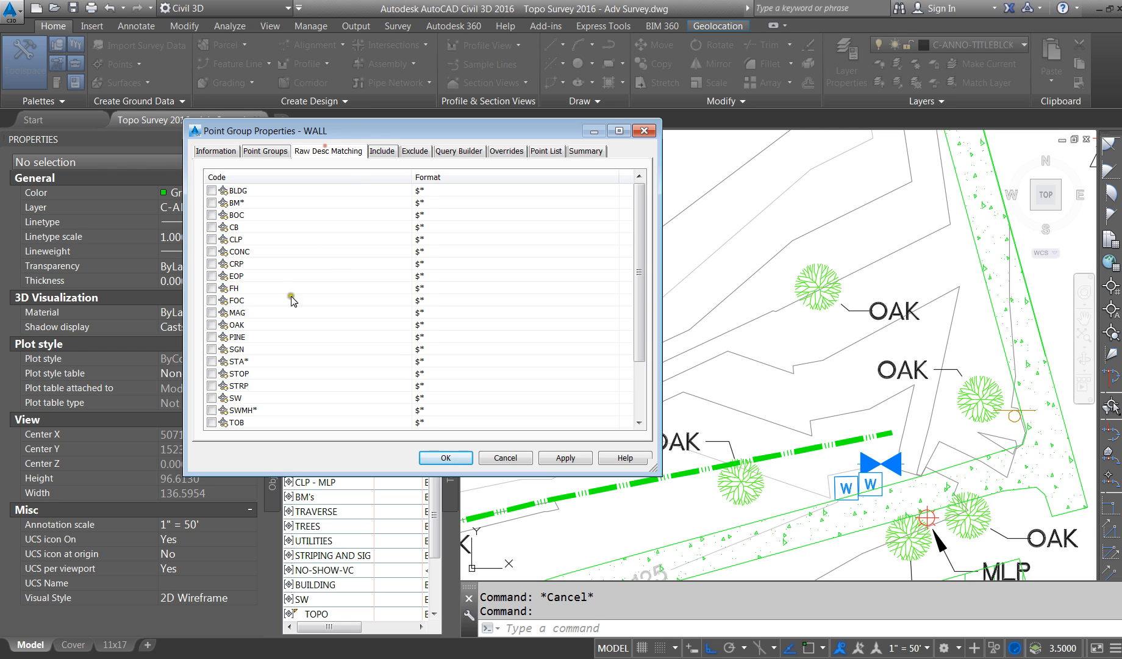
left_click(225, 412)
scroll(223, 413, "down", 2)
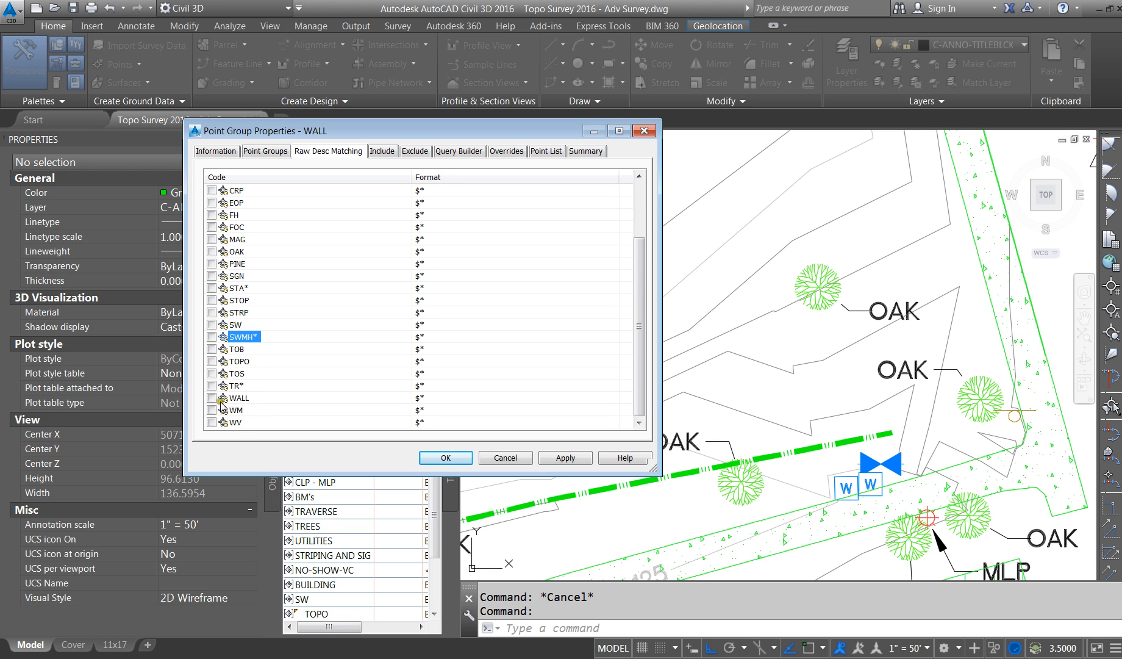
left_click(566, 458)
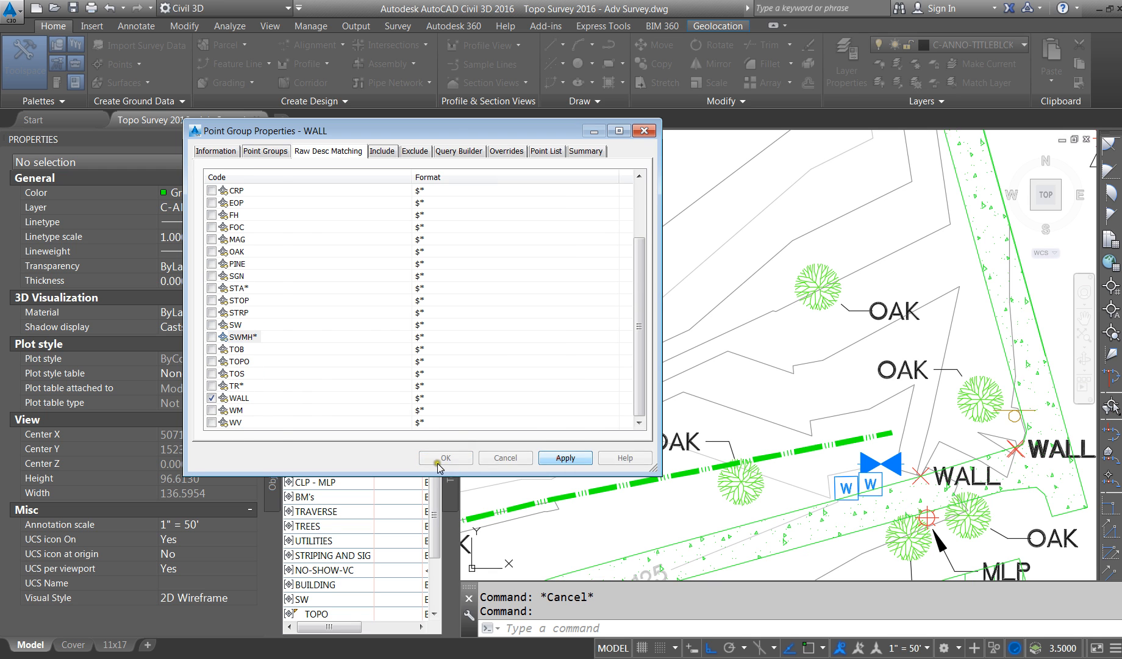
left_click(446, 458)
scroll(1026, 450, "up", 6)
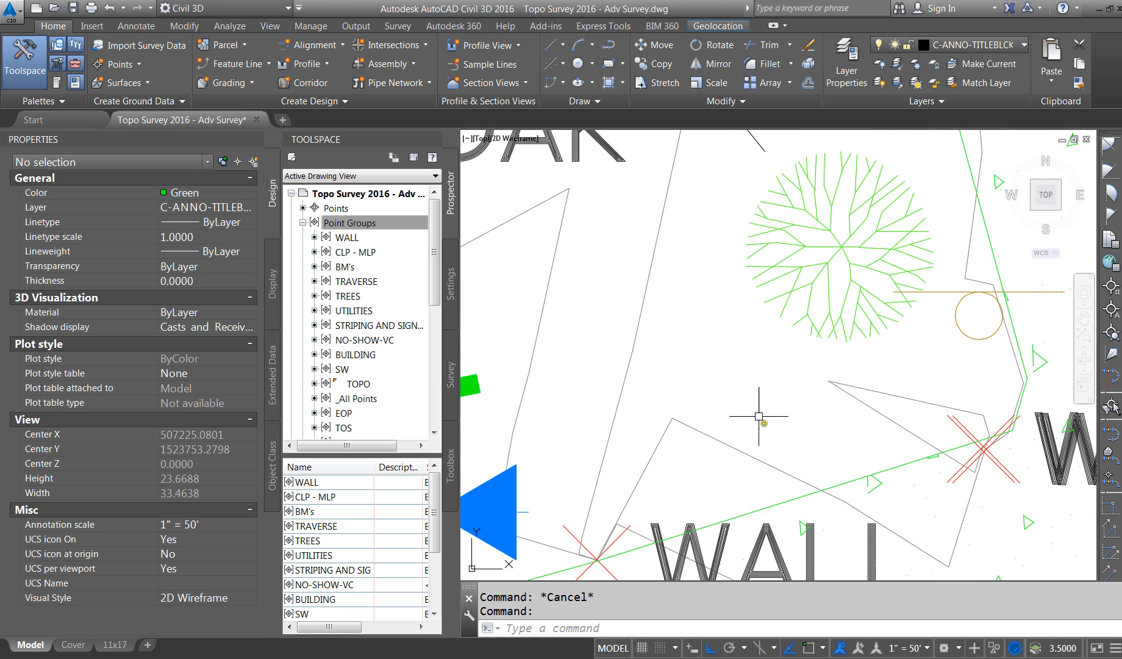
scroll(714, 486, "down", 4)
scroll(684, 482, "up", 10)
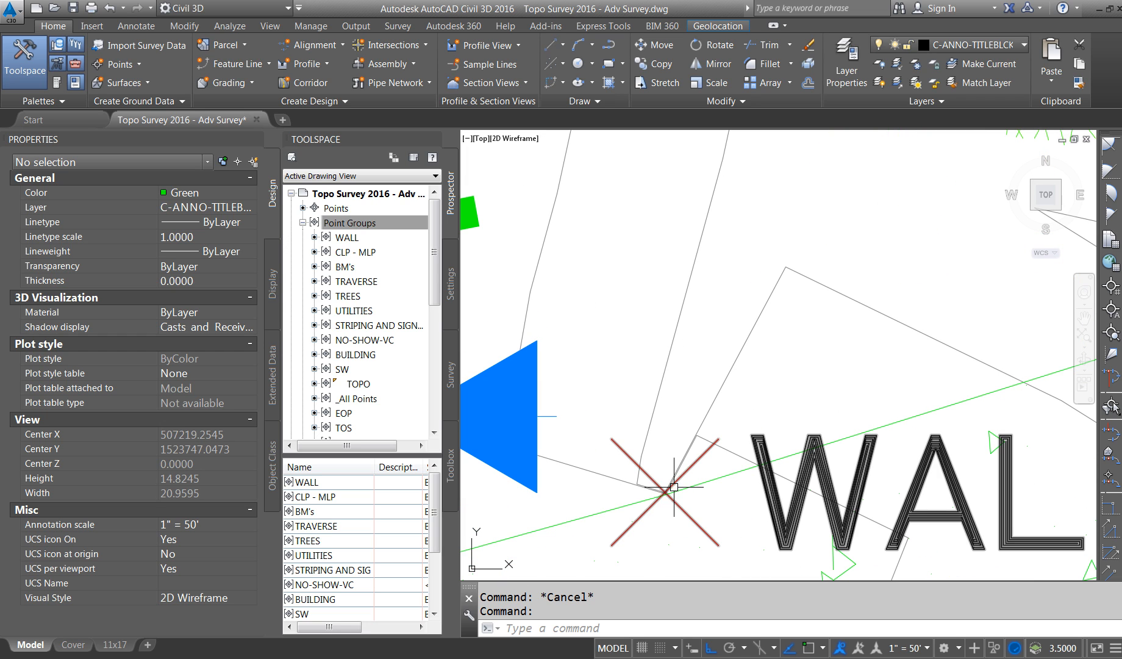
scroll(622, 510, "down", 3)
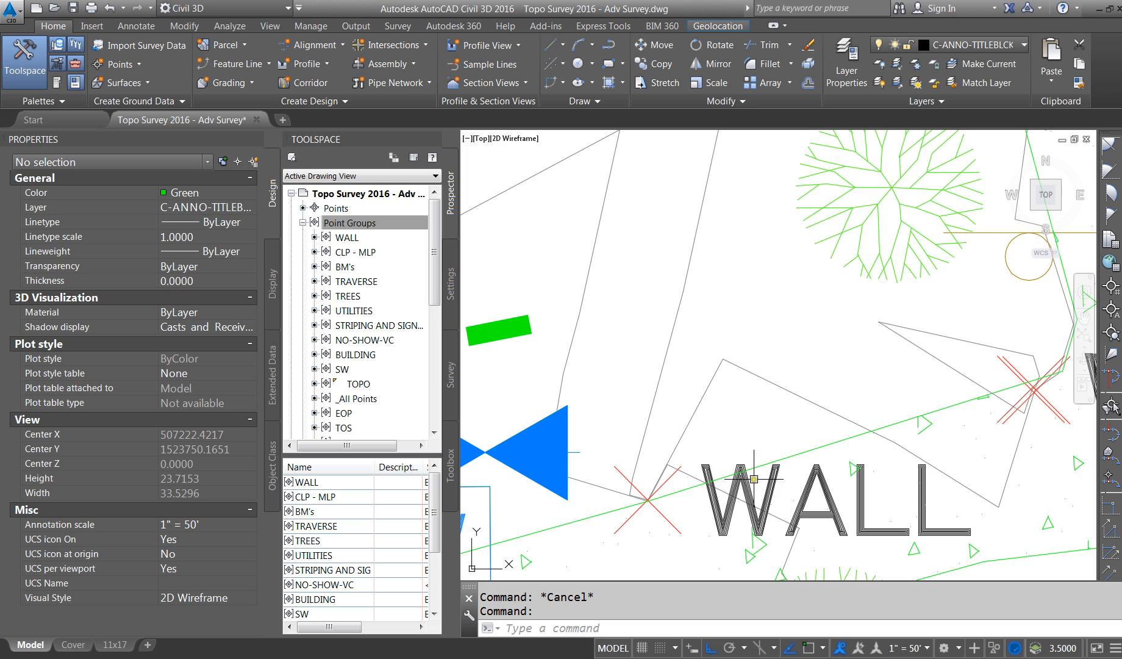
type("pl")
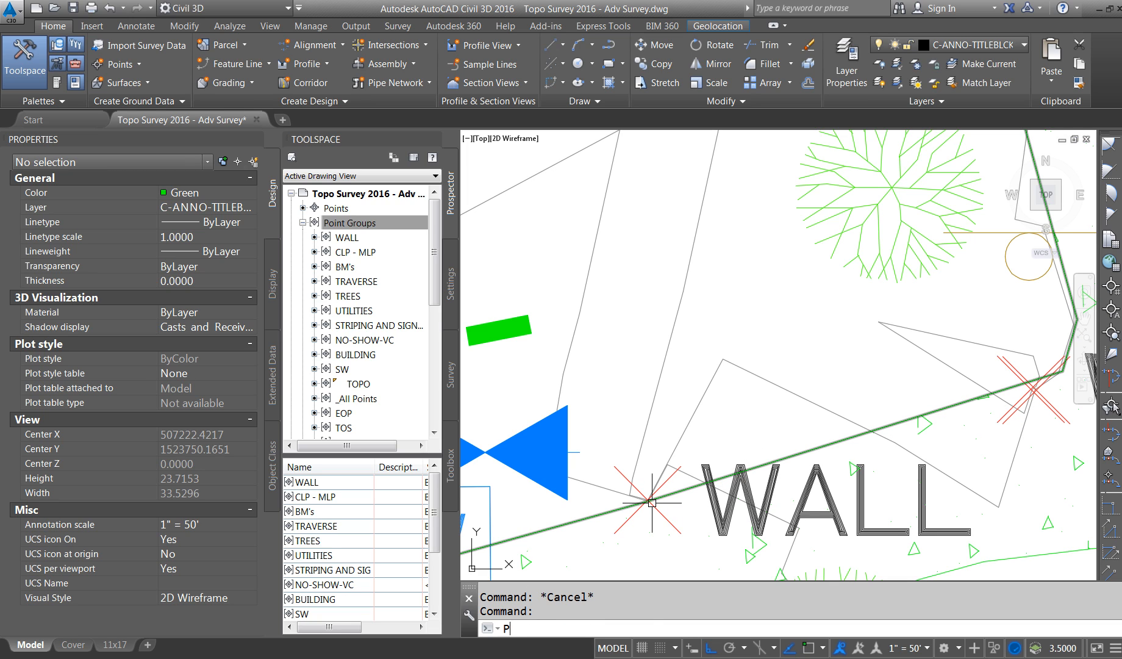
key("Return")
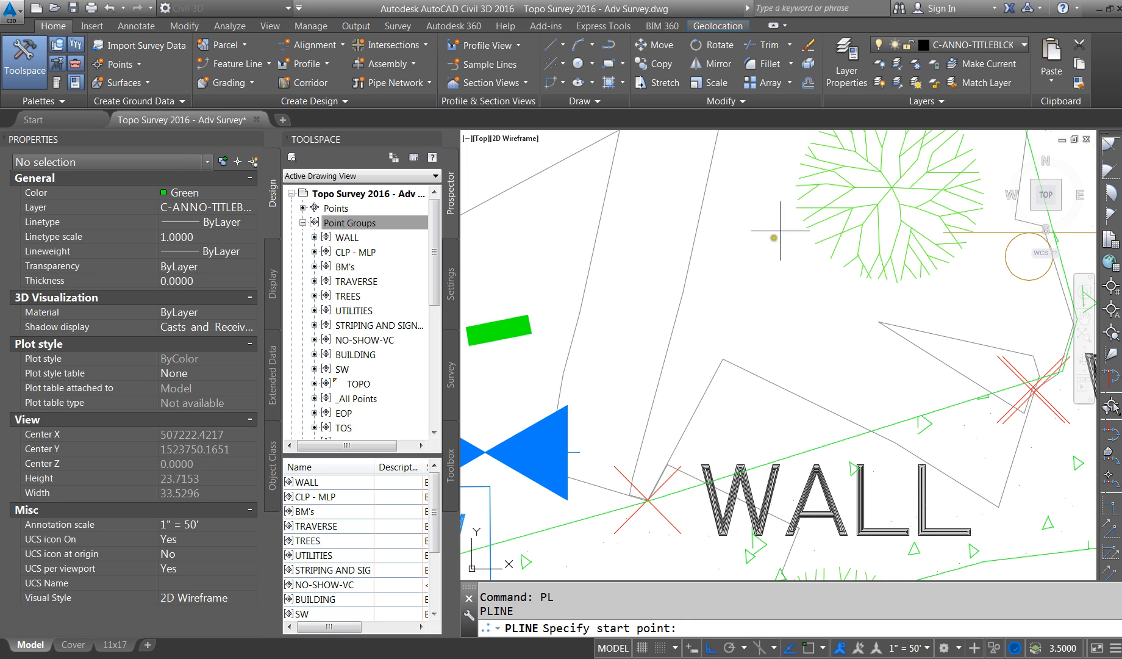
key("Escape")
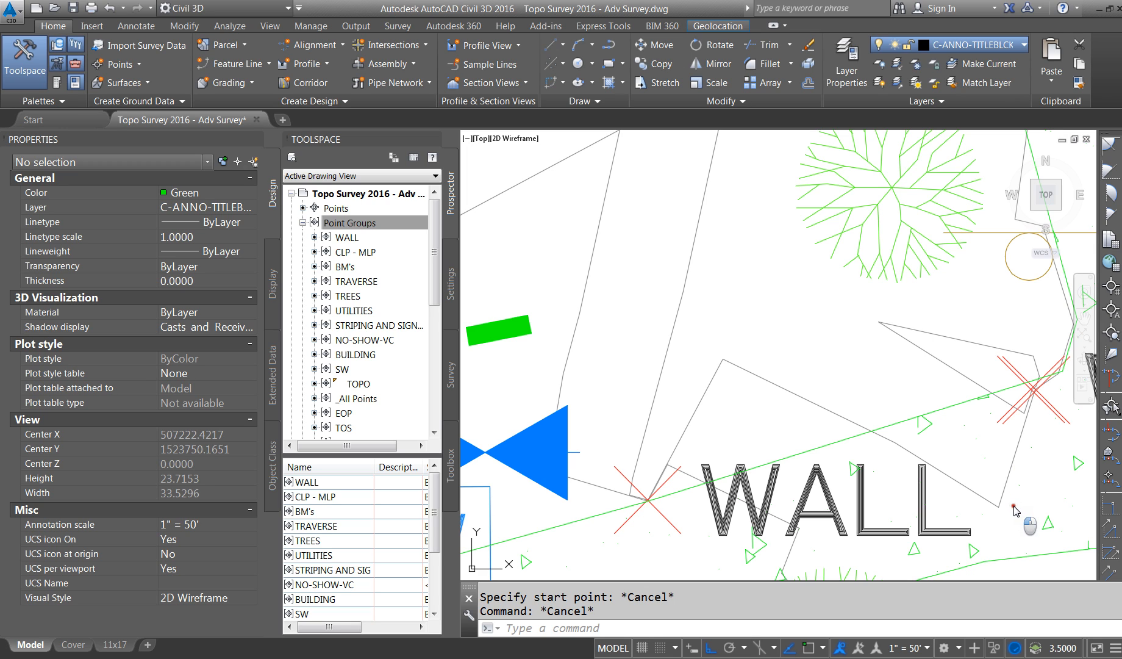
Make V-SITE-WALL the current layer and, with object snap on, draw a polyline between the two WALL points
left_click(888, 396)
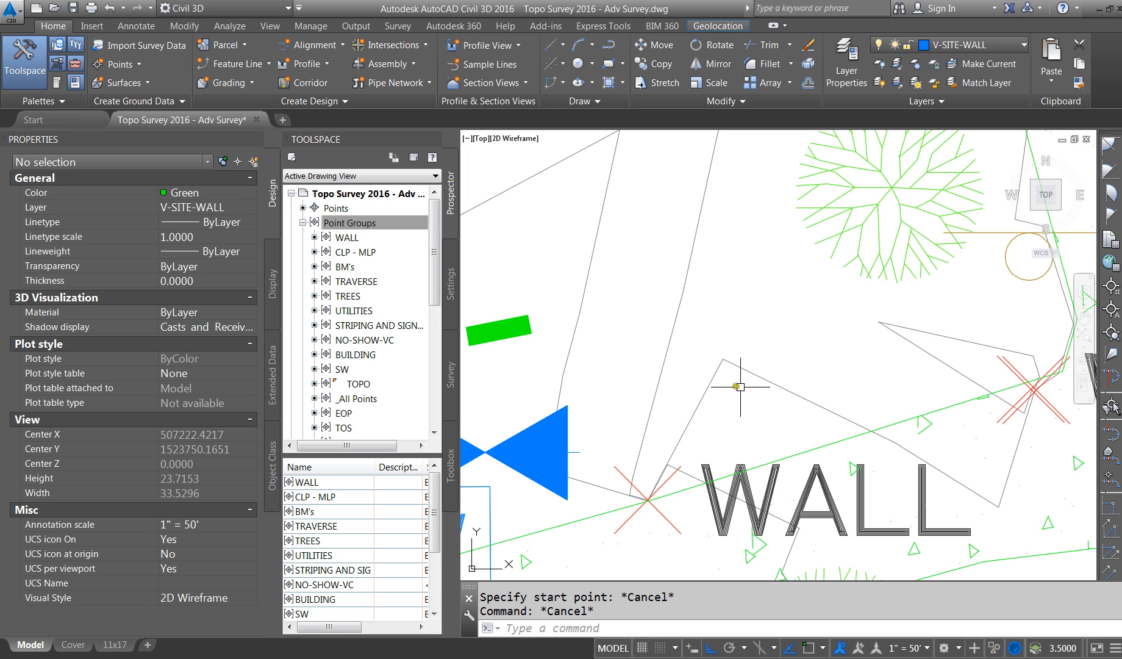
key("Escape")
type("PL")
key("Return")
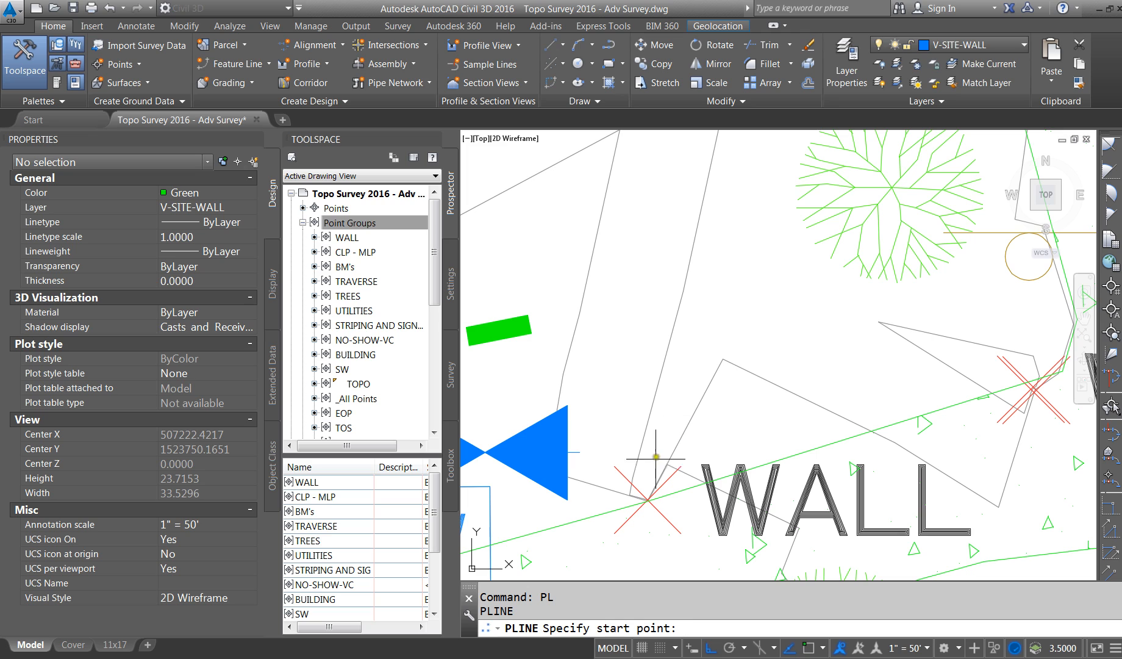
left_click(809, 650)
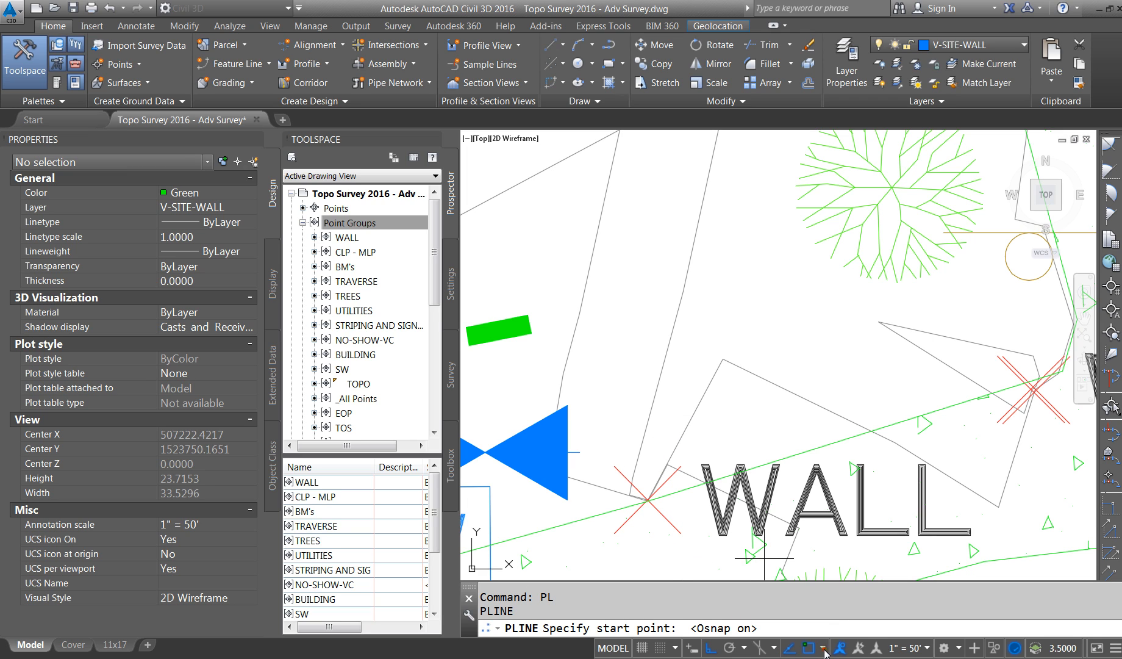
left_click(823, 648)
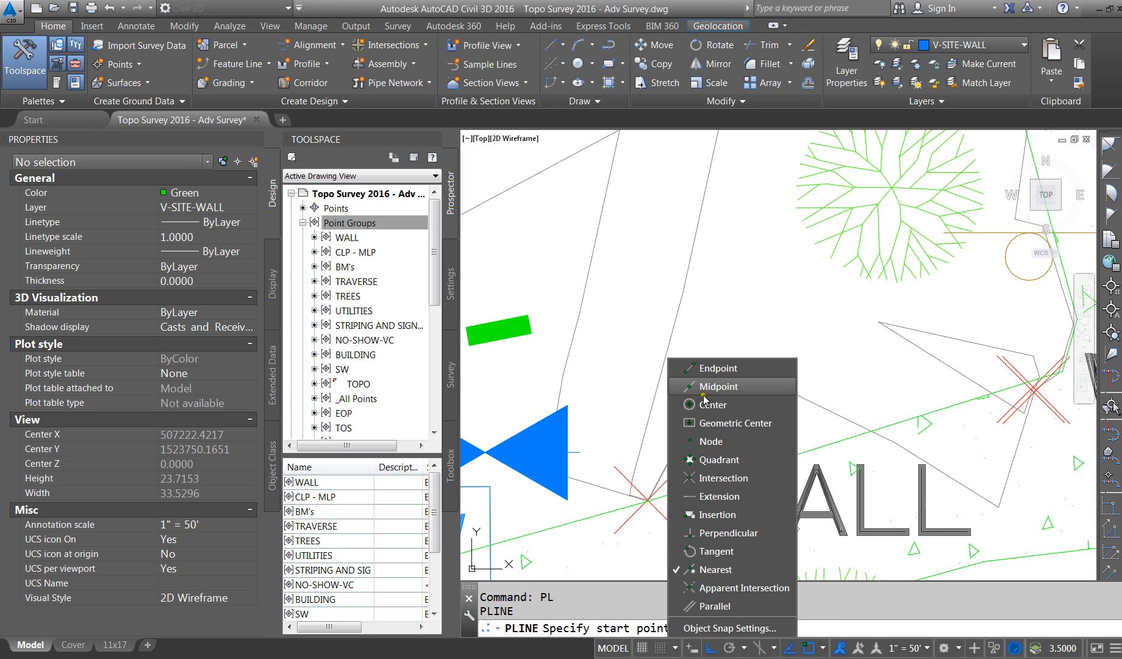
left_click(600, 419)
left_click(648, 500)
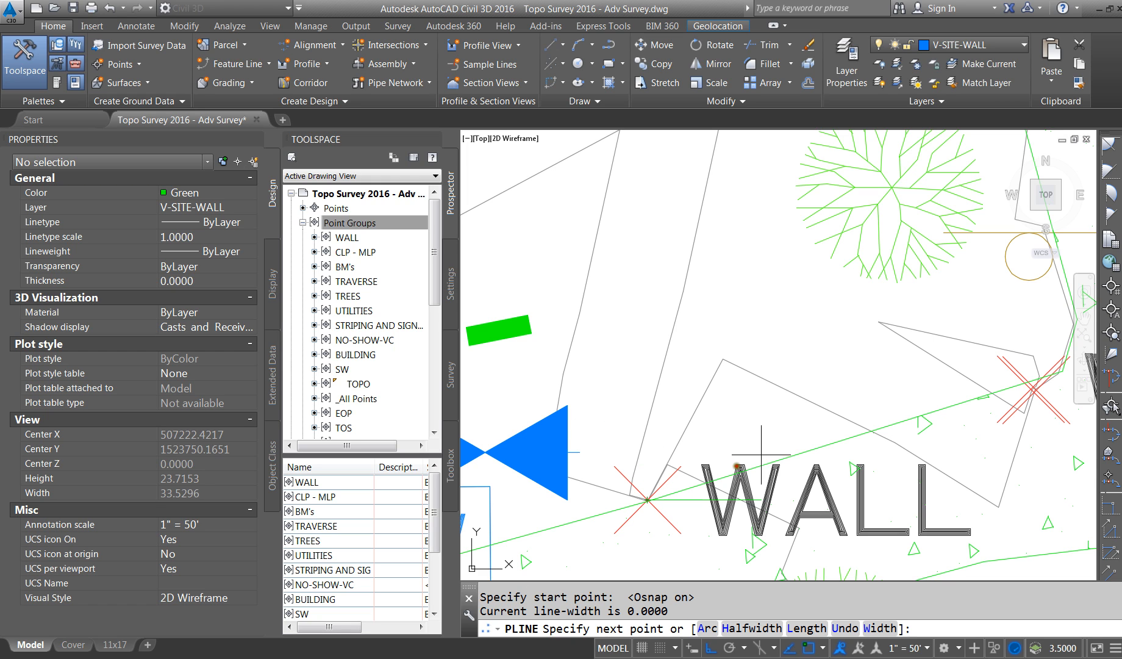
left_click(1031, 389)
key("Escape")
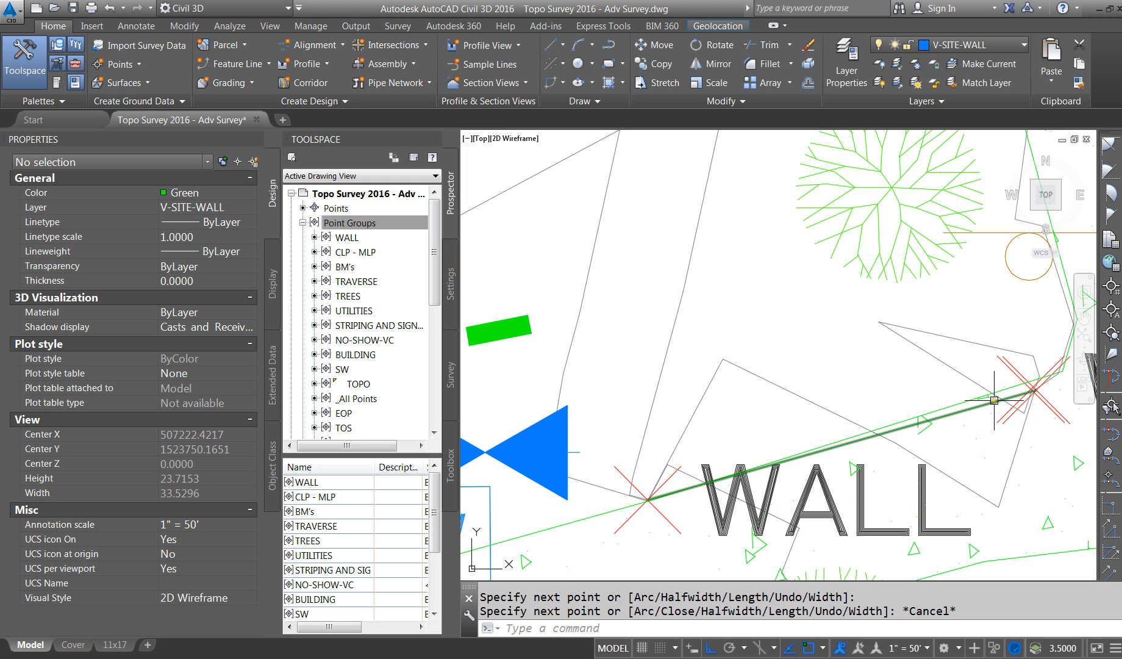
Set the new wall polyline's start, end and global widths to 1
left_click(995, 401)
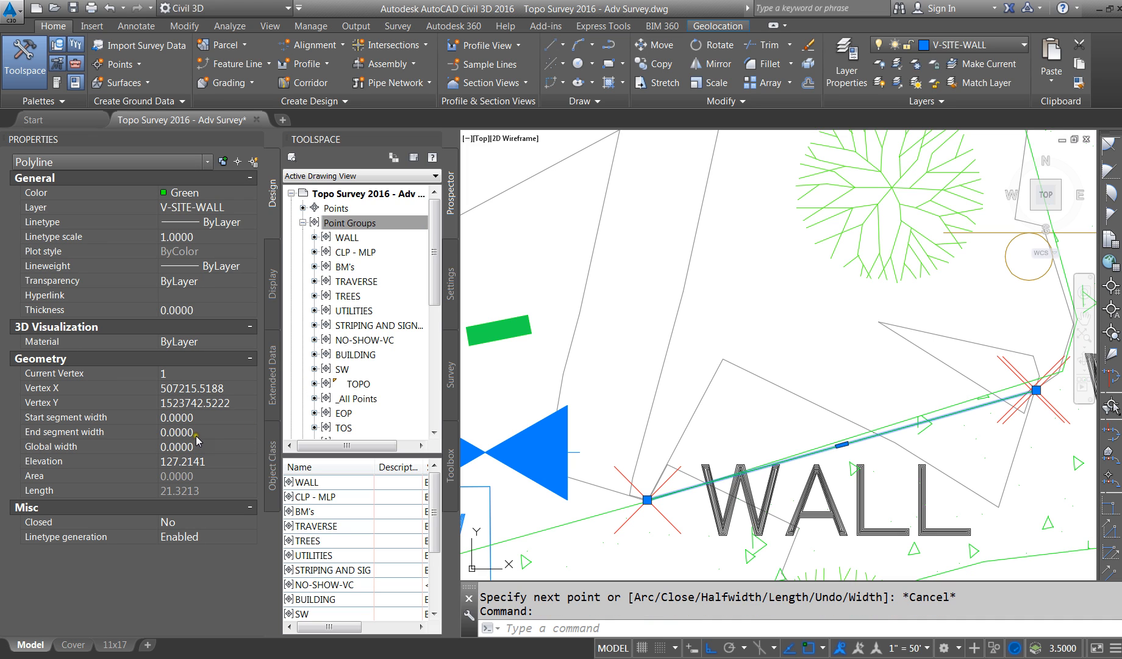
type("1")
key("Return")
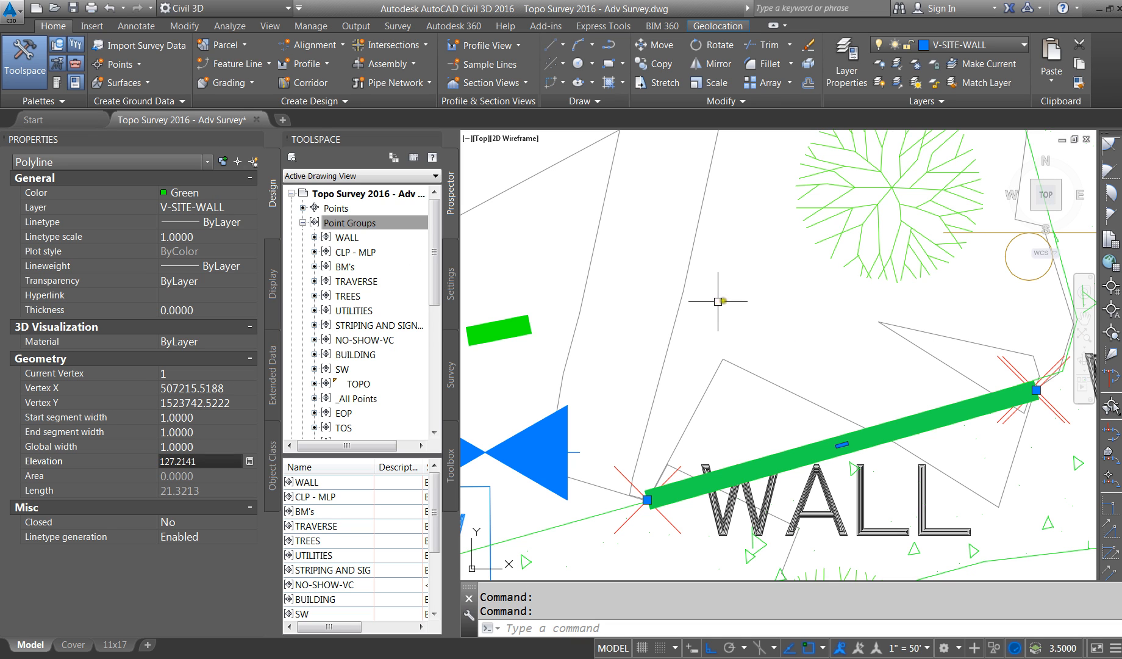
key("Escape")
key("Escape")
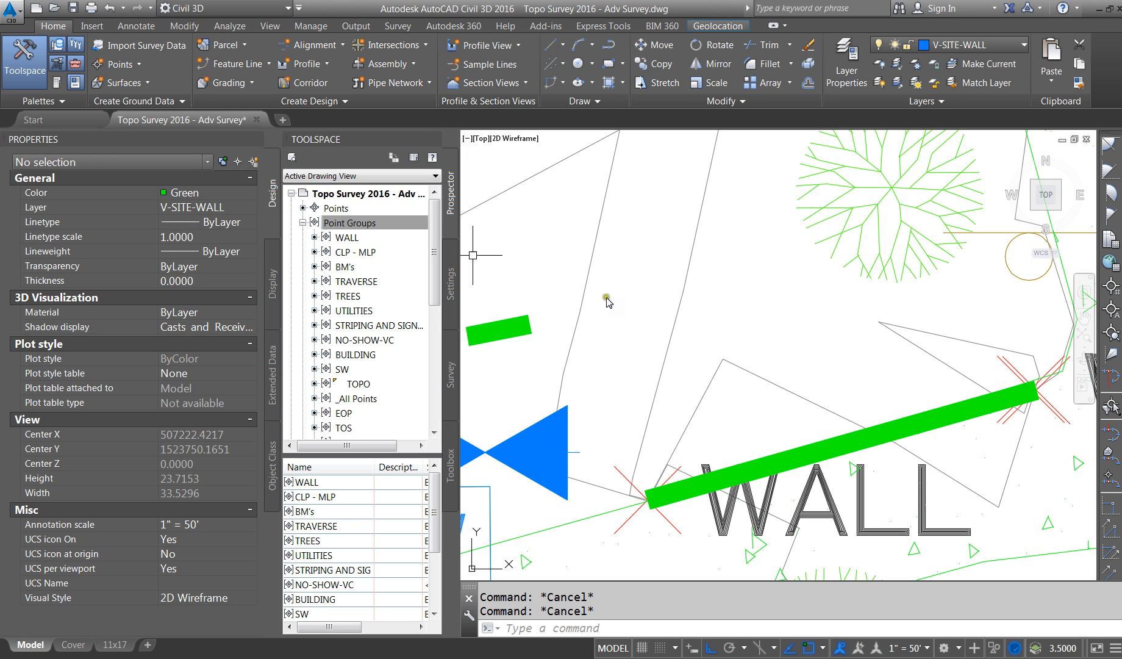
Select all objects of the survey drawing with a selection window around the whole site
left_click(825, 442)
scroll(774, 397, "down", 10)
key("Escape")
scroll(754, 354, "down", 2)
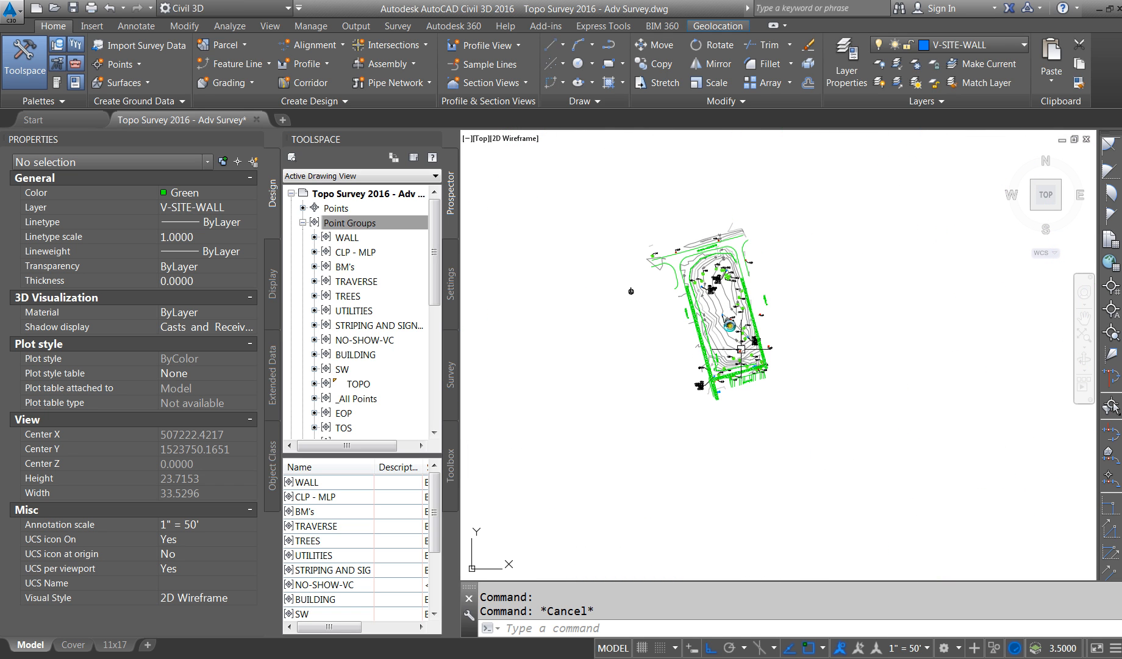
left_click(593, 195)
left_click(834, 461)
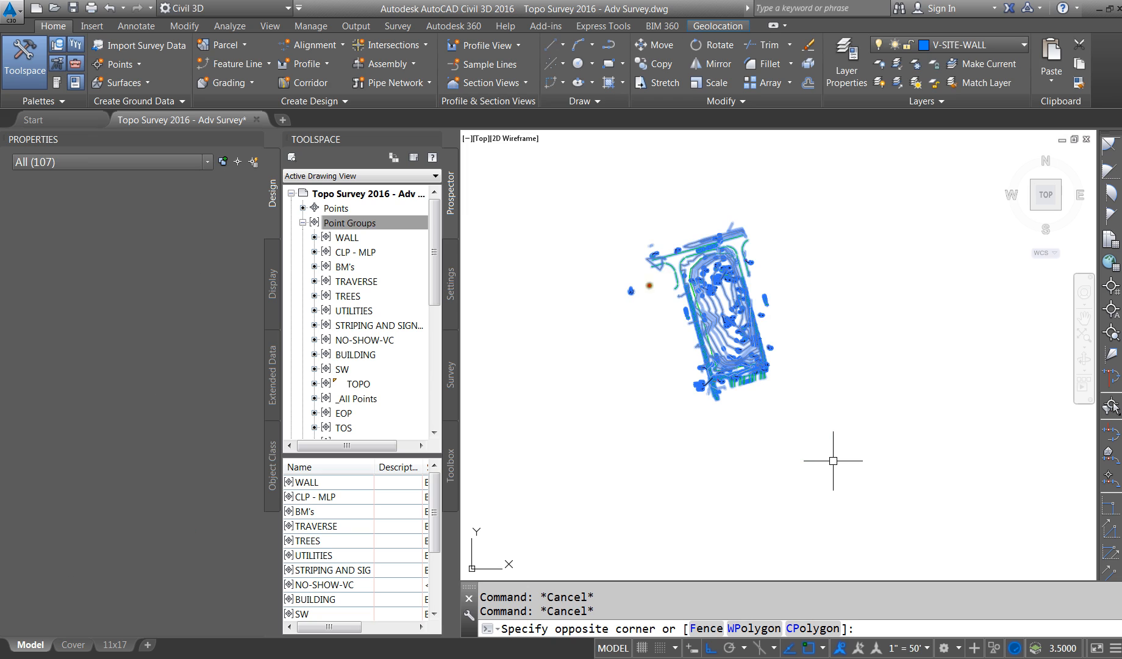
Review the selected block reference's properties and set the color of the selected solid to ByLayer
left_click(127, 161)
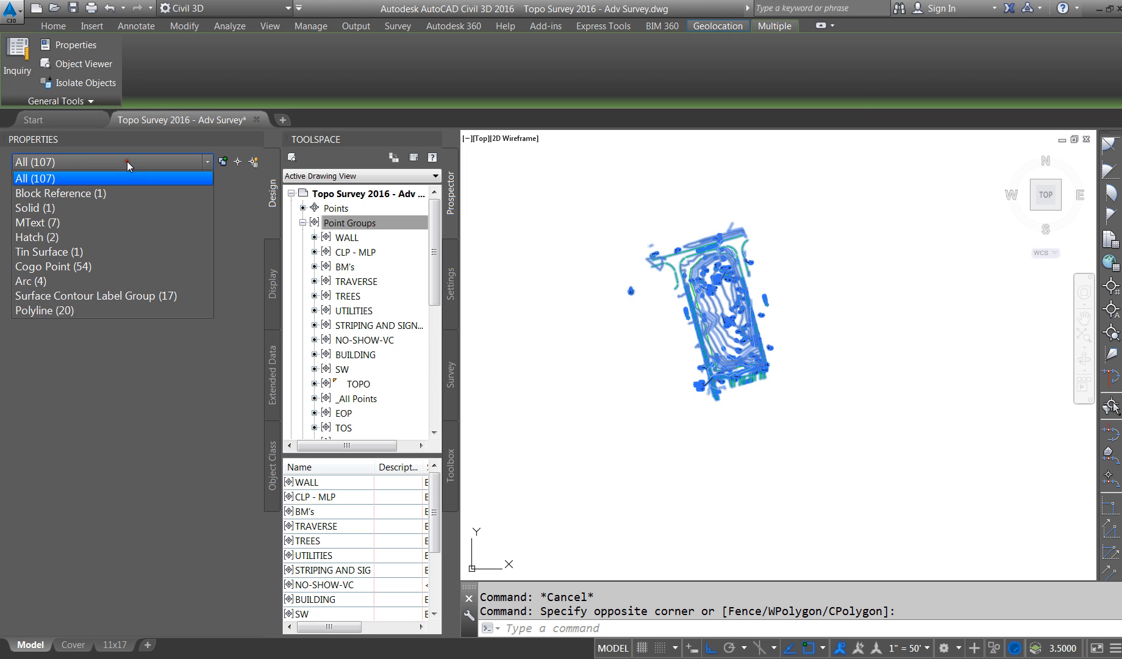
left_click(111, 191)
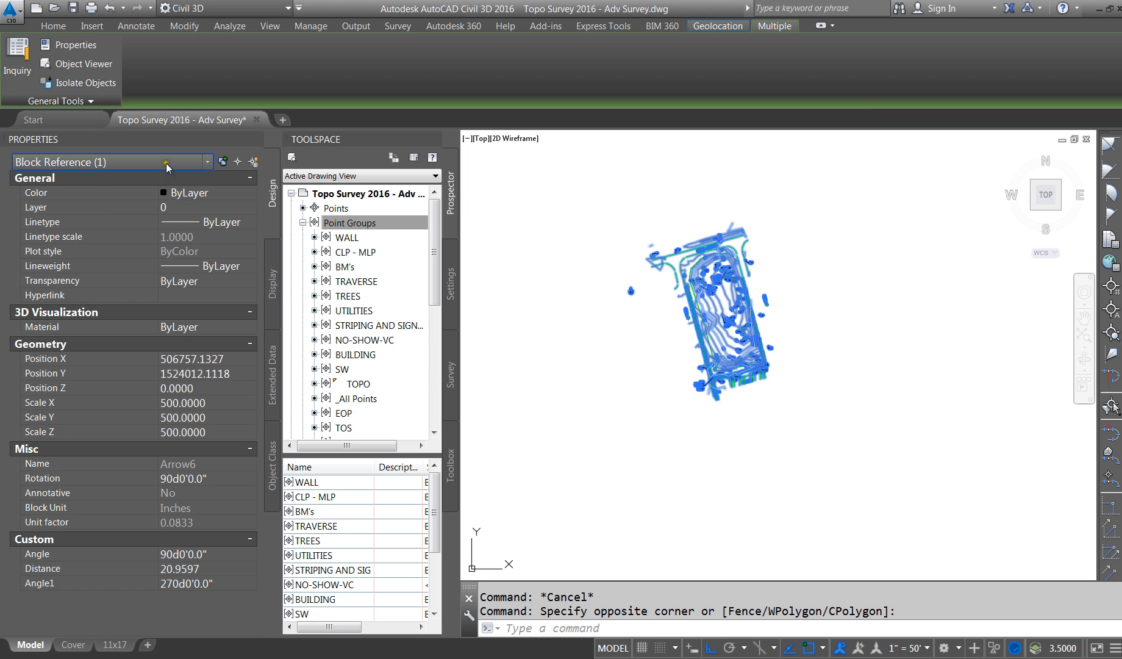
left_click(155, 162)
left_click(123, 205)
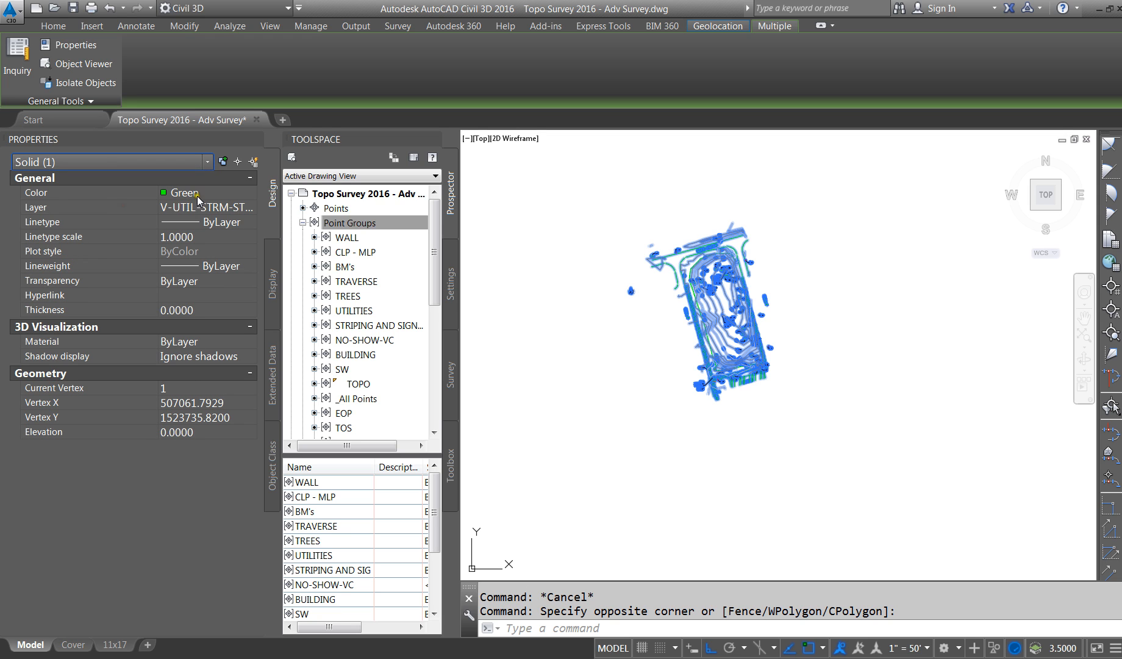
left_click(196, 194)
left_click(183, 194)
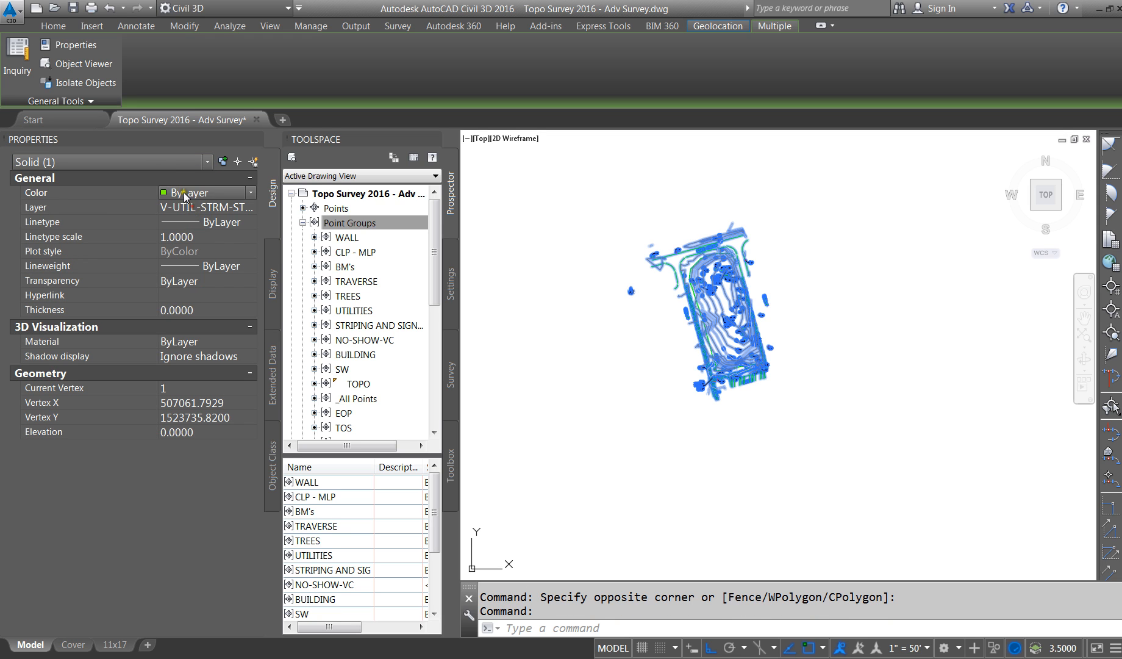
Set the color of the selected MText objects to ByLayer
left_click(168, 163)
left_click(152, 225)
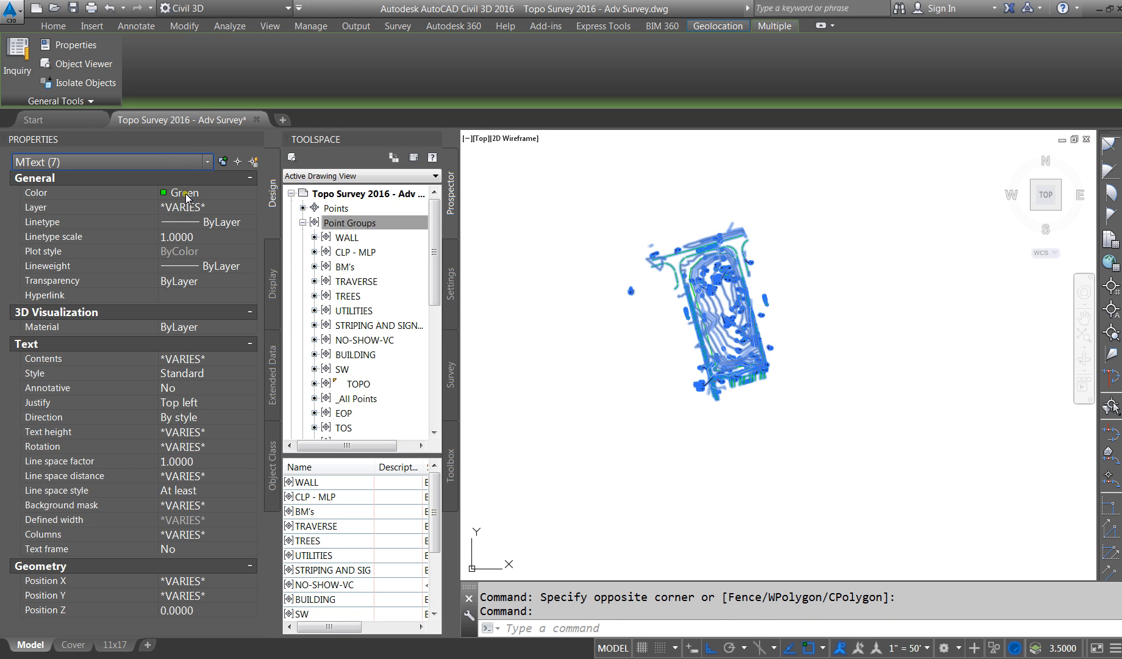
left_click(185, 194)
scroll(187, 199, "up", 1)
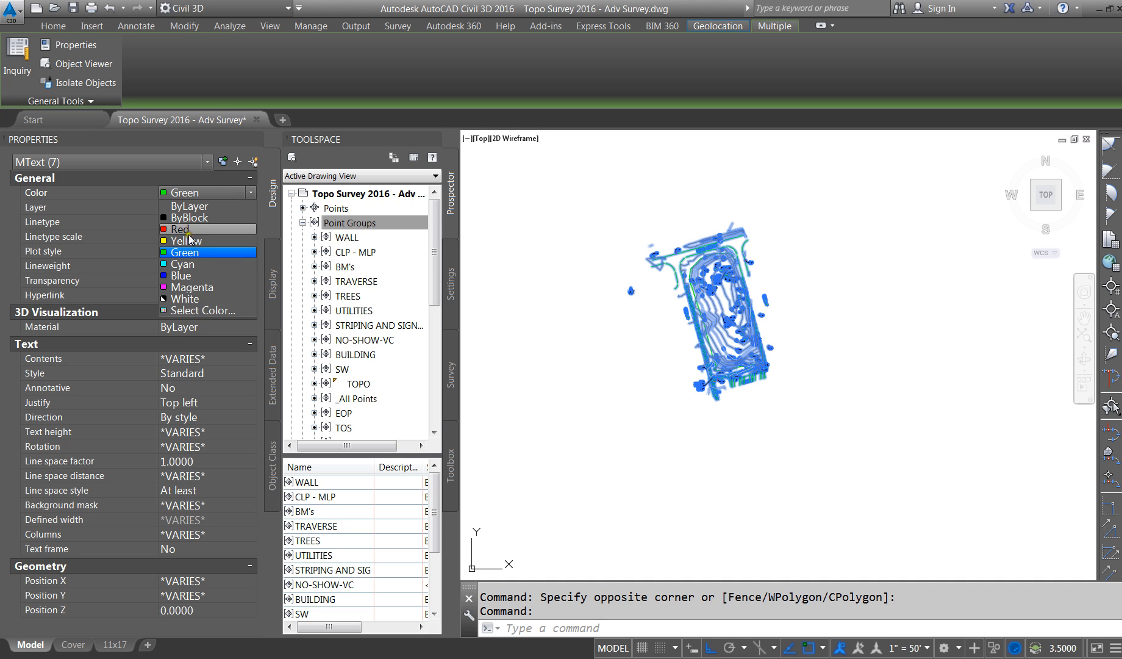
left_click(190, 212)
Set the color of the selected hatches to ByLayer
left_click(163, 163)
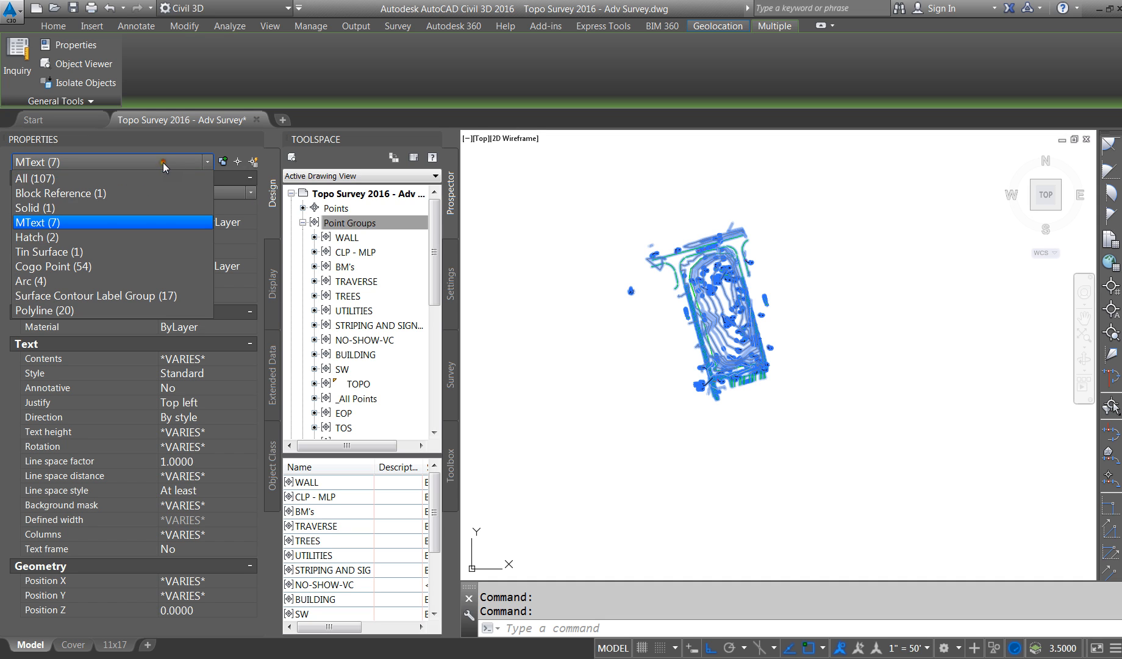
left_click(145, 232)
left_click(184, 192)
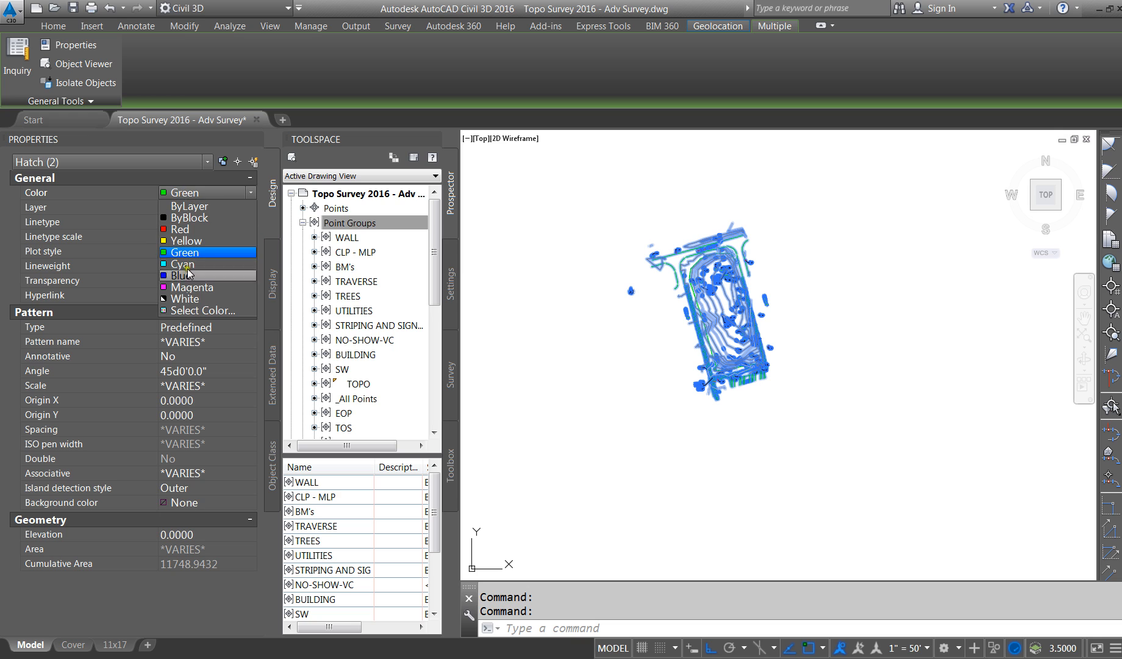
left_click(195, 208)
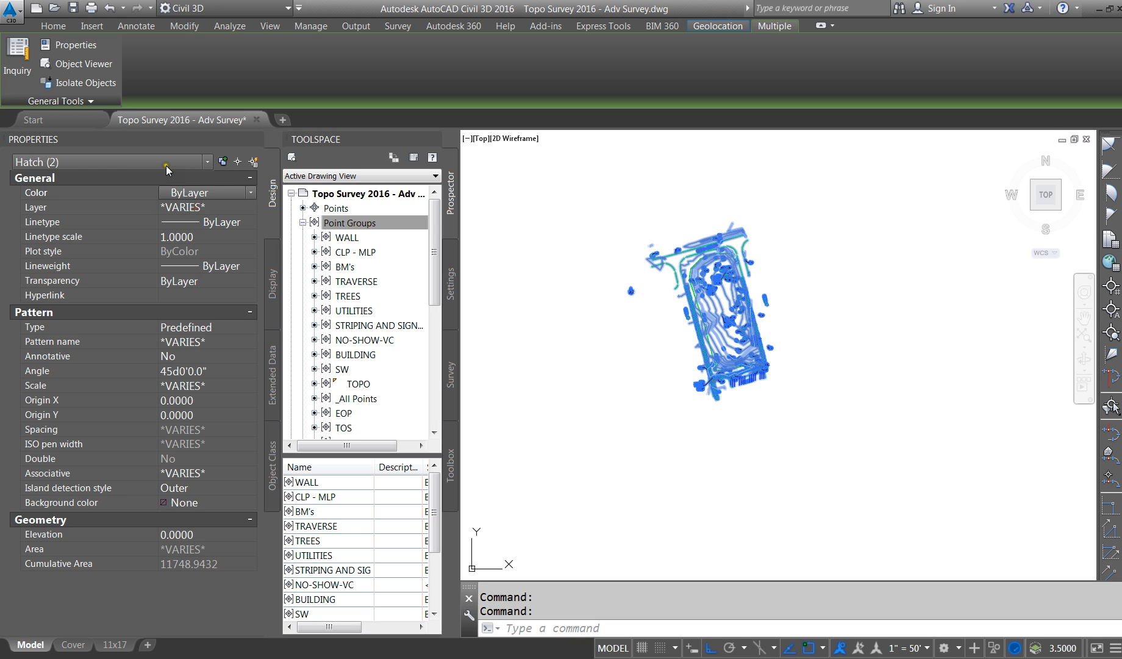
Check the color and layer properties of the selected TIN surface and Cogo points
left_click(166, 162)
left_click(143, 253)
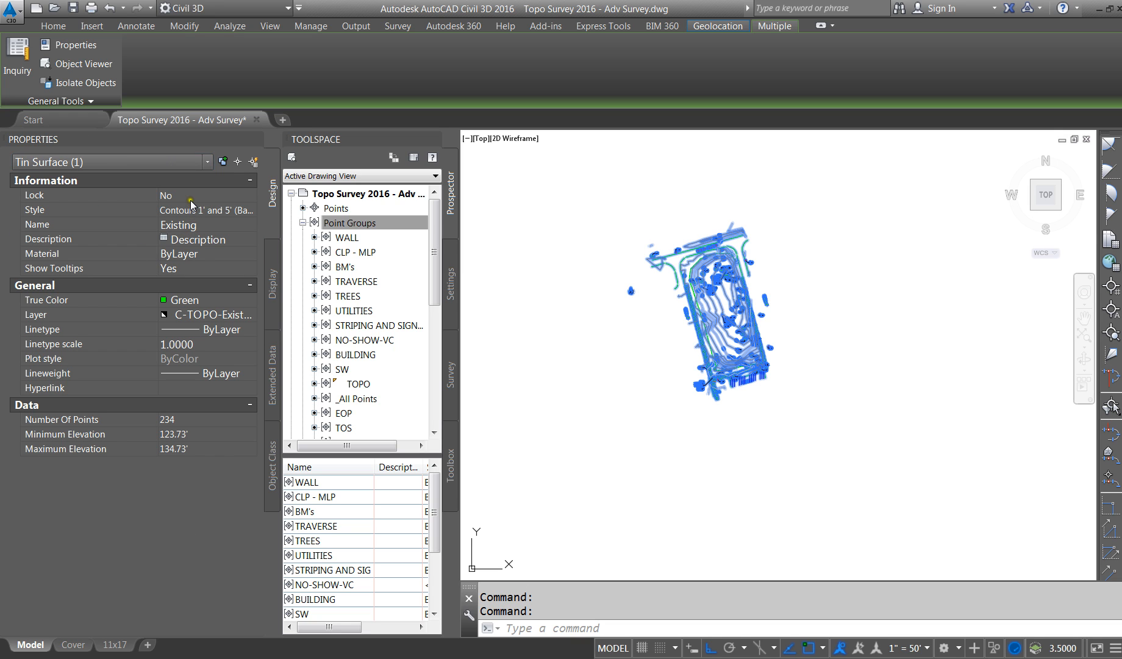
left_click(182, 161)
left_click(124, 265)
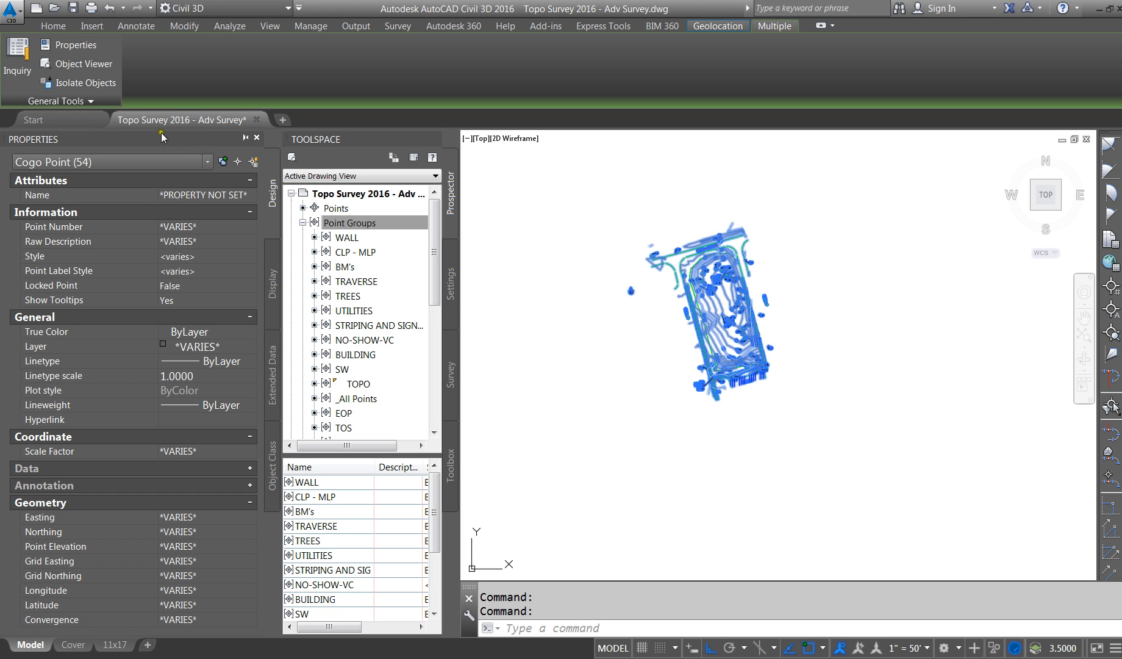
left_click(196, 348)
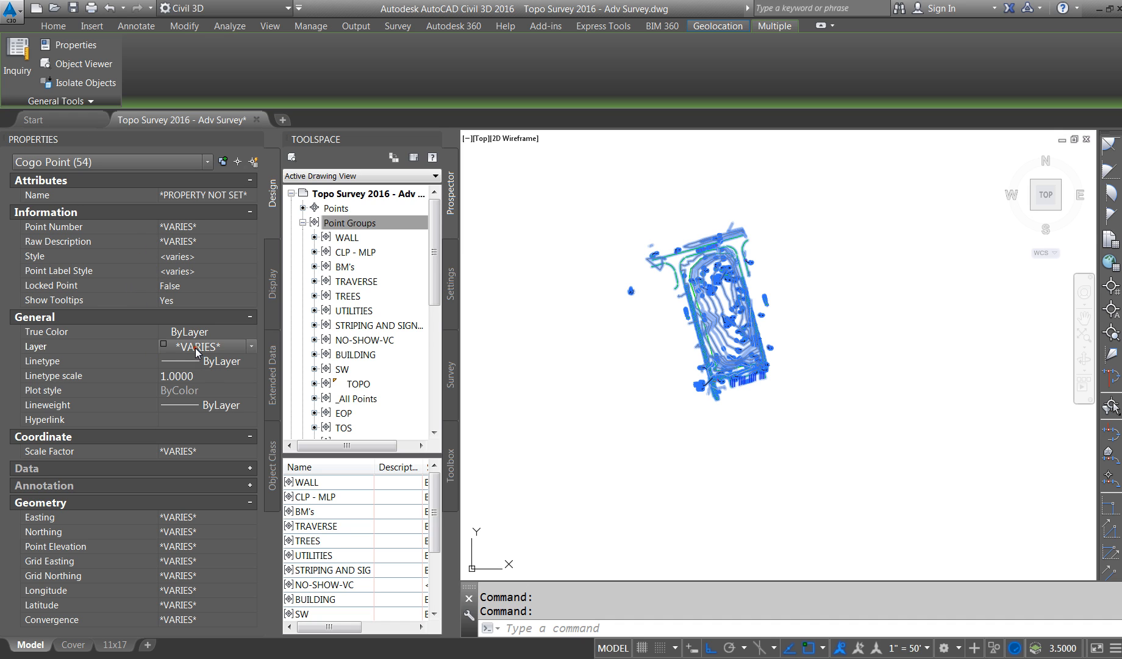
left_click(239, 349)
left_click(138, 182)
Set the color of the selected arcs to ByLayer
left_click(143, 163)
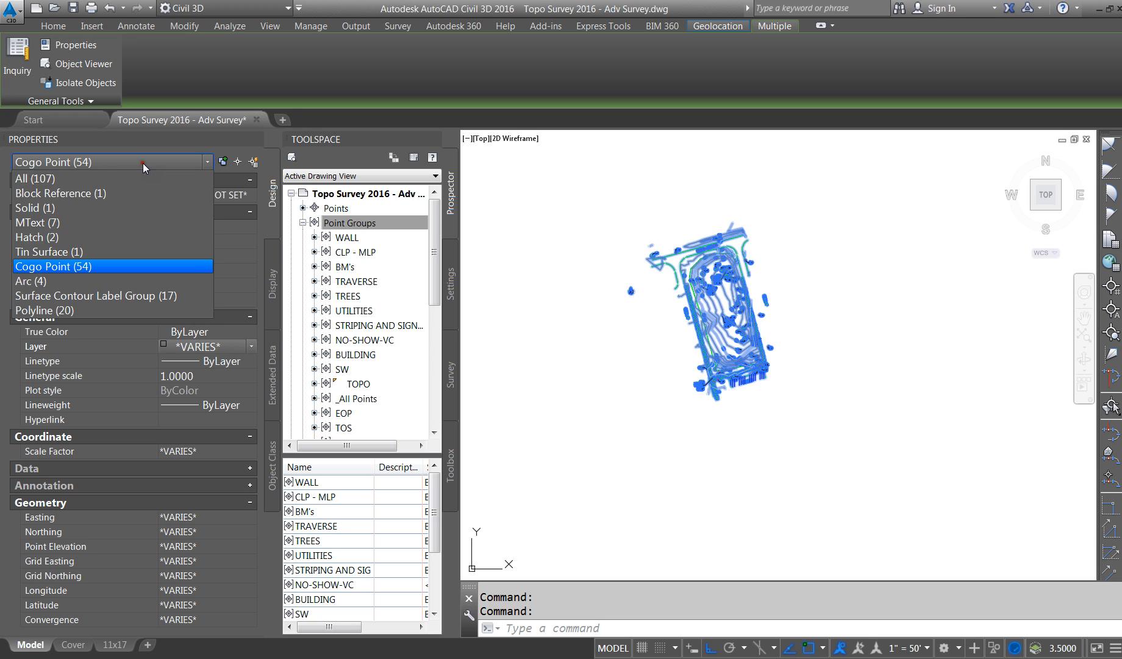
left_click(105, 278)
left_click(205, 189)
left_click(205, 189)
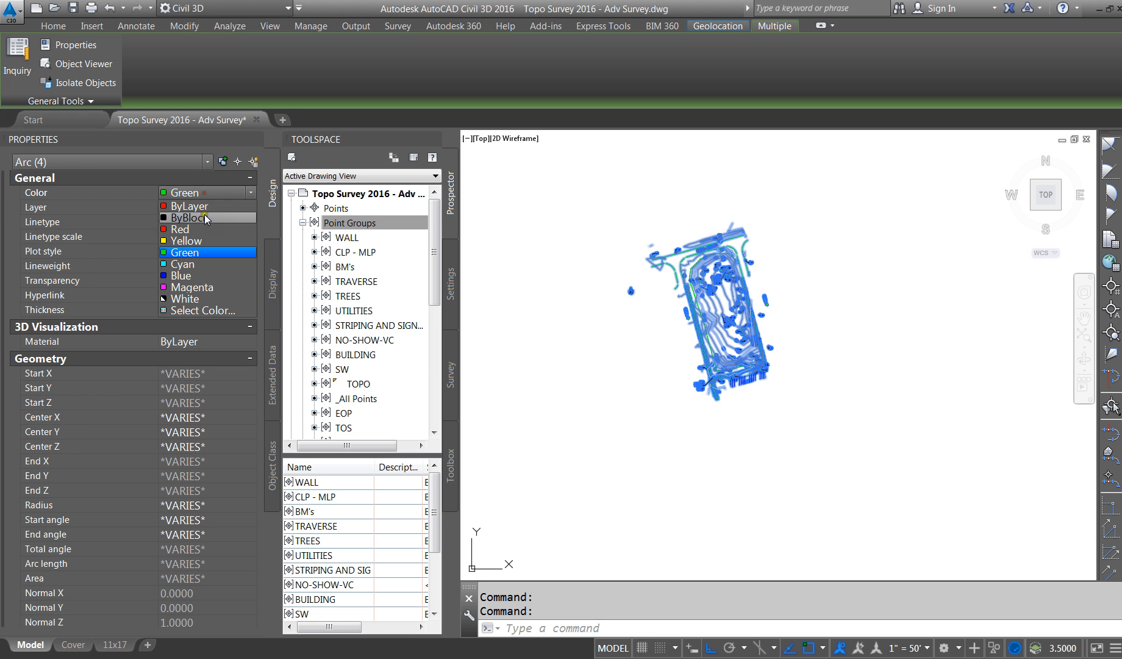
left_click(200, 208)
Check the properties of the selected surface contour label groups and set the color of the selected polylines to ByLayer
left_click(182, 169)
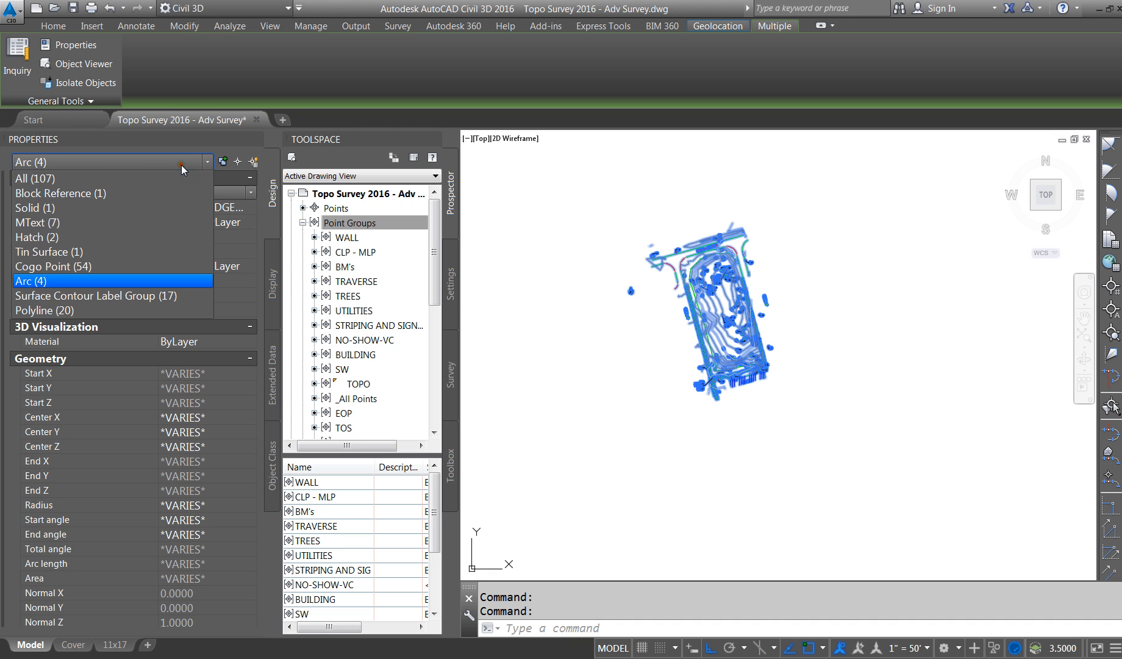
left_click(128, 294)
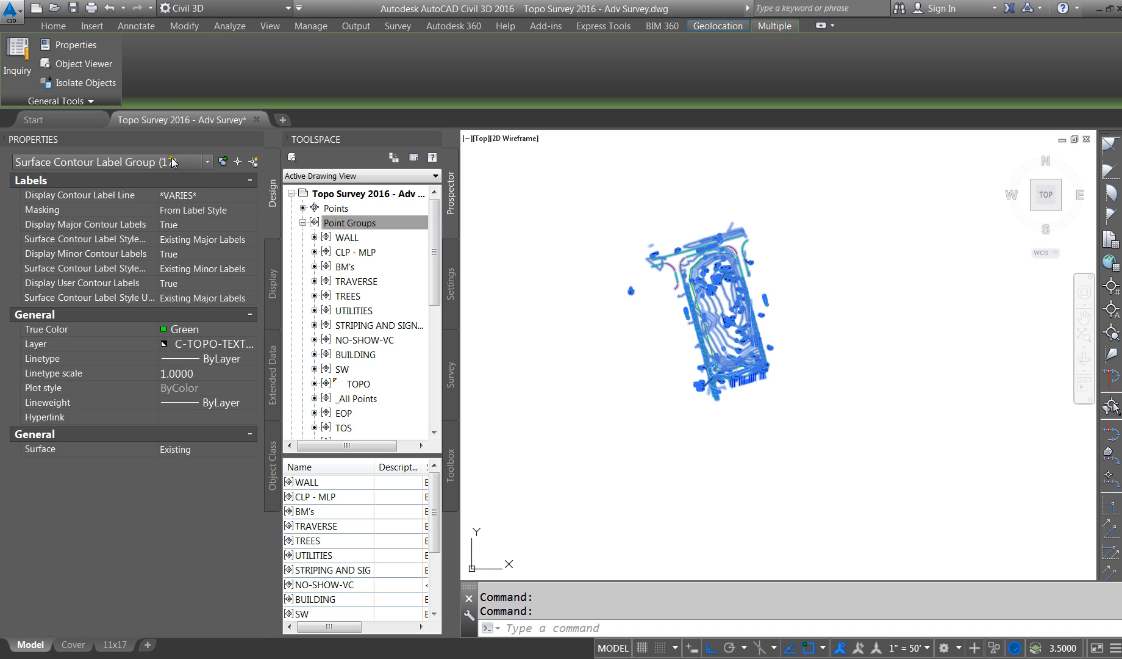
left_click(210, 162)
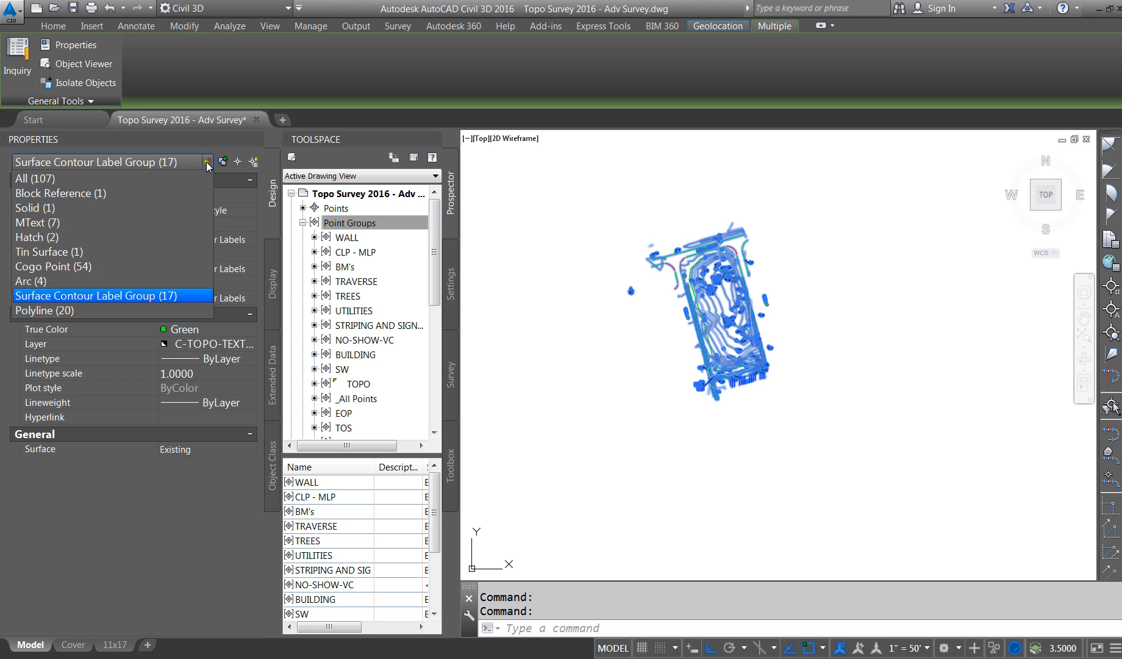
left_click(89, 311)
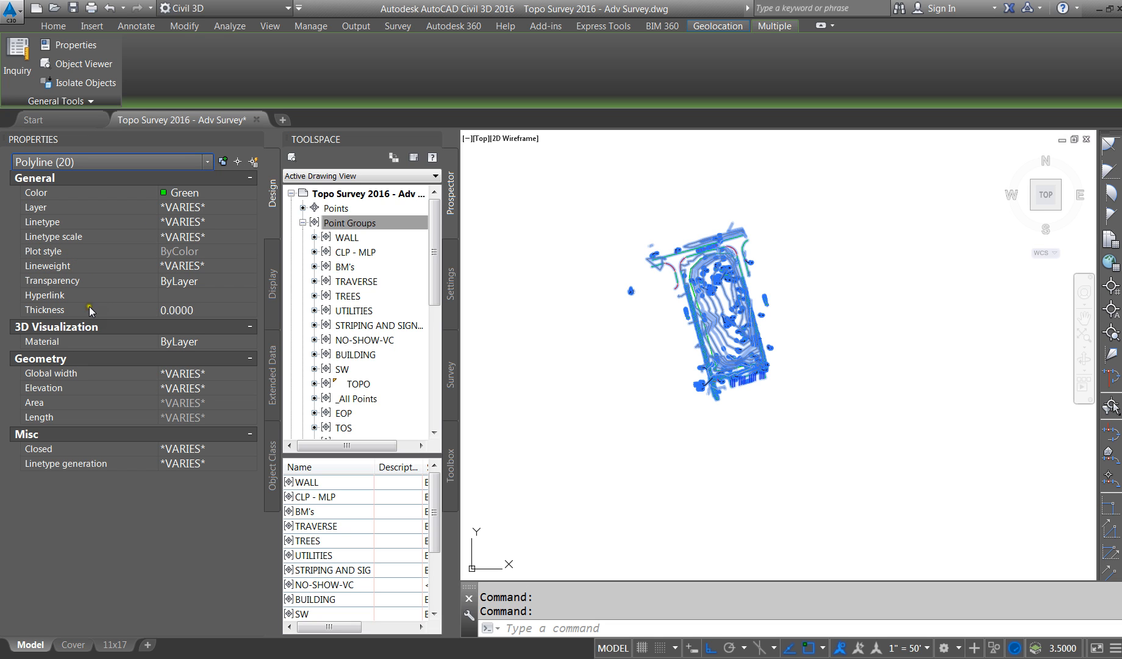
left_click(186, 193)
left_click(250, 193)
left_click(183, 207)
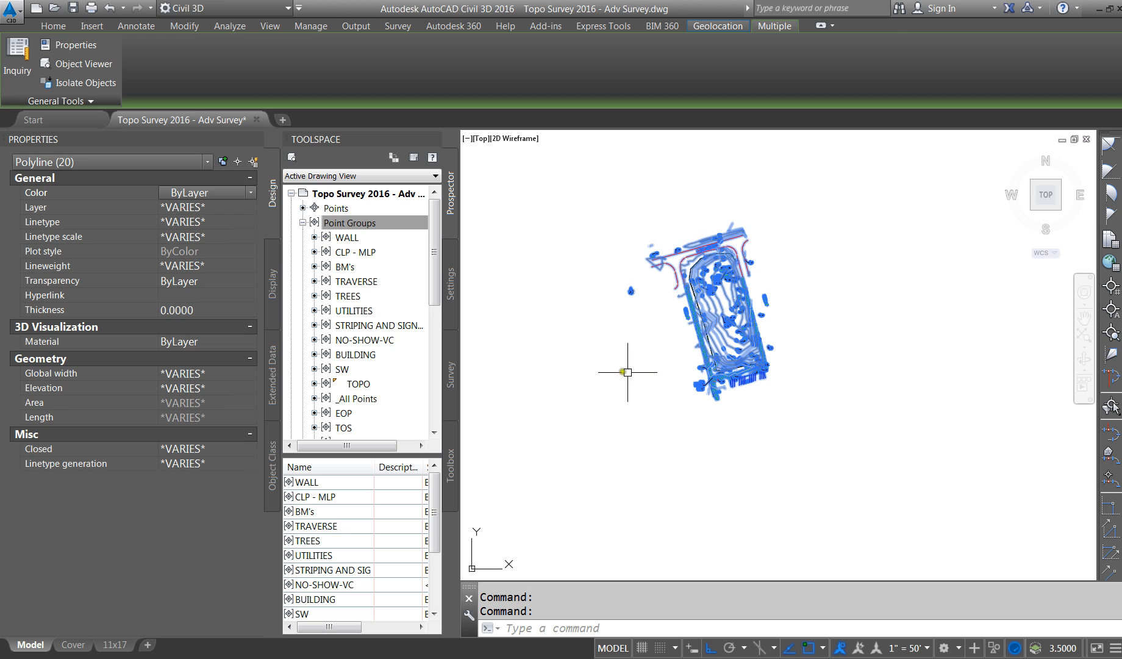
key("Escape")
key("Escape")
In the 11x17 layout, set the linetype scale of the V-TOPO-TOS polyline beside the building and lower sidewalk to 0.4
scroll(669, 331, "up", 5)
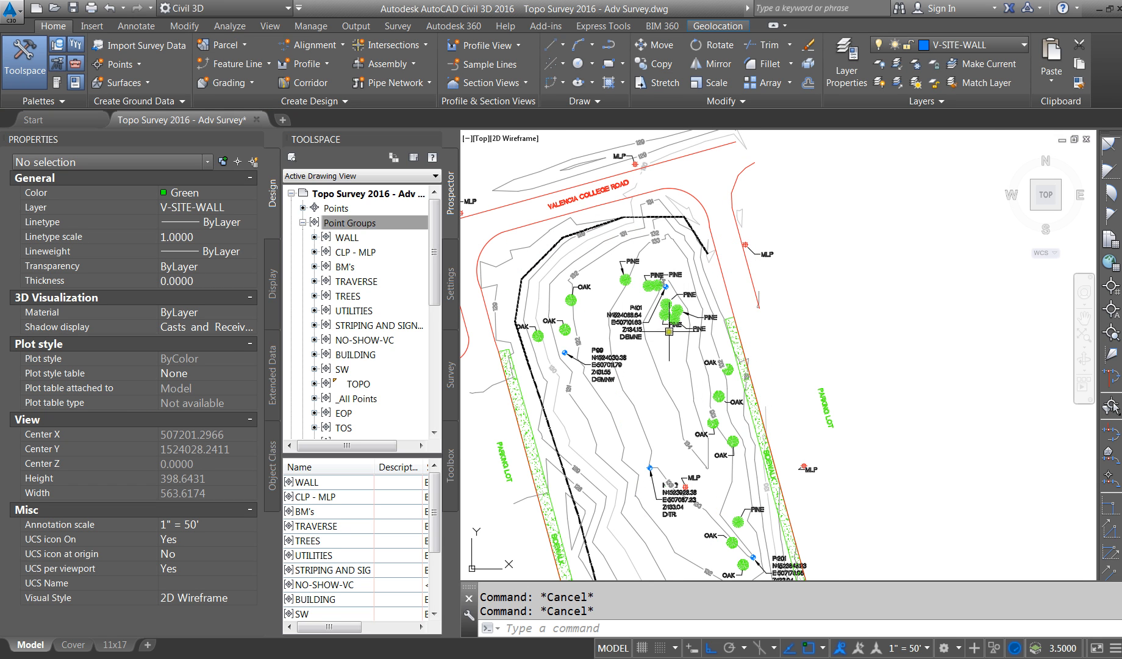
scroll(649, 227, "up", 6)
scroll(725, 259, "up", 5)
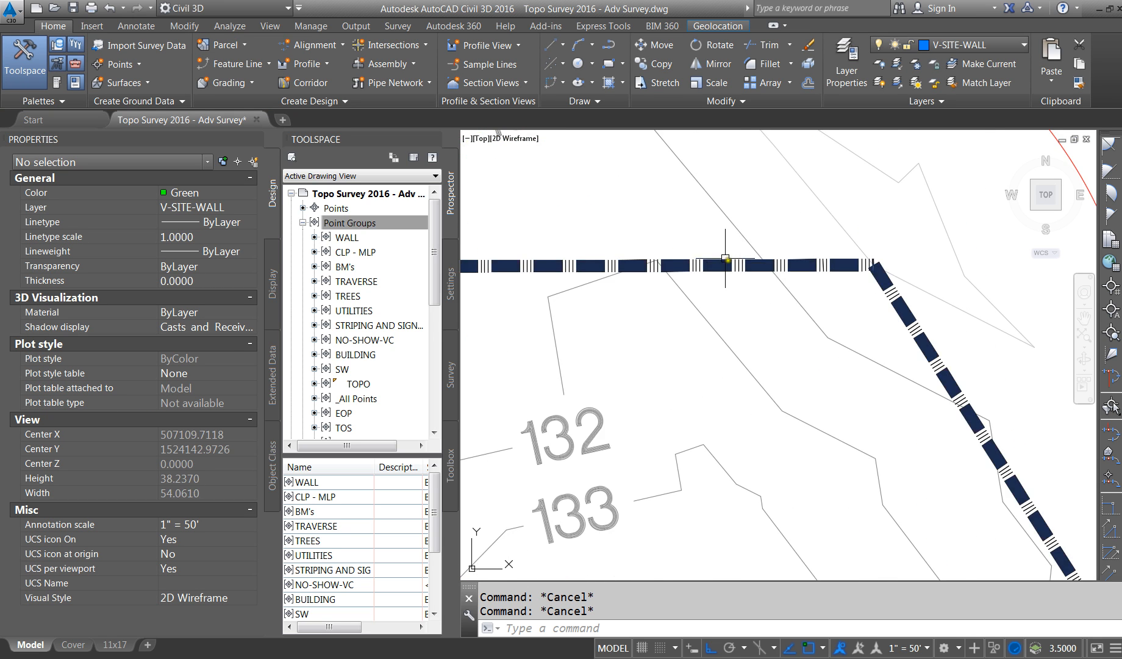
scroll(725, 259, "down", 6)
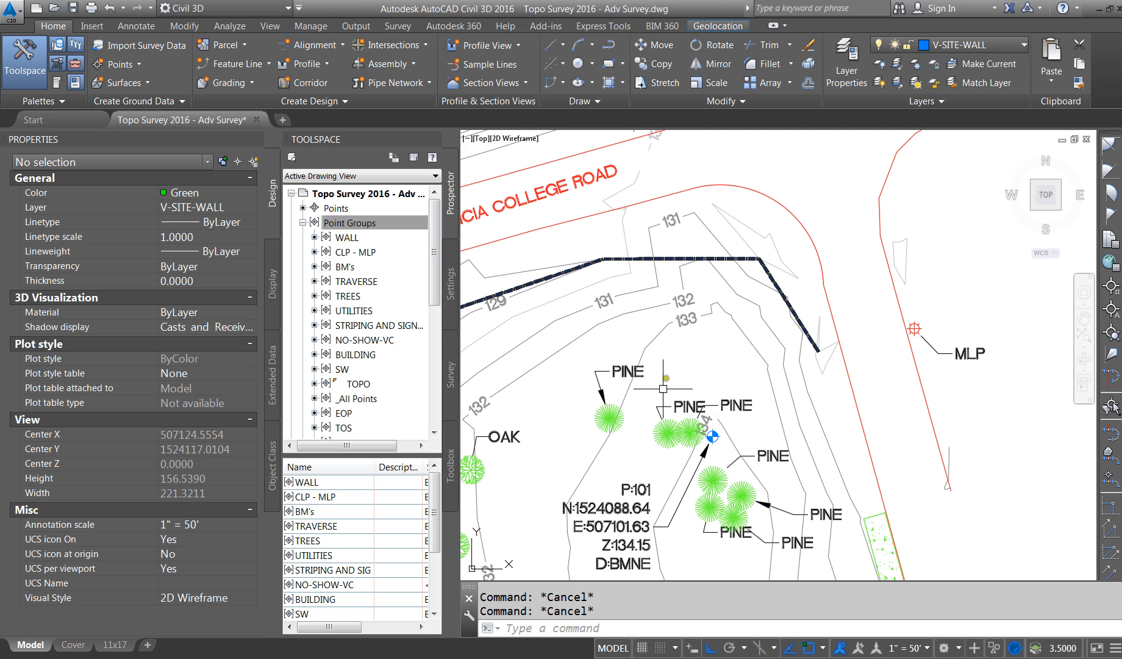
left_click(107, 647)
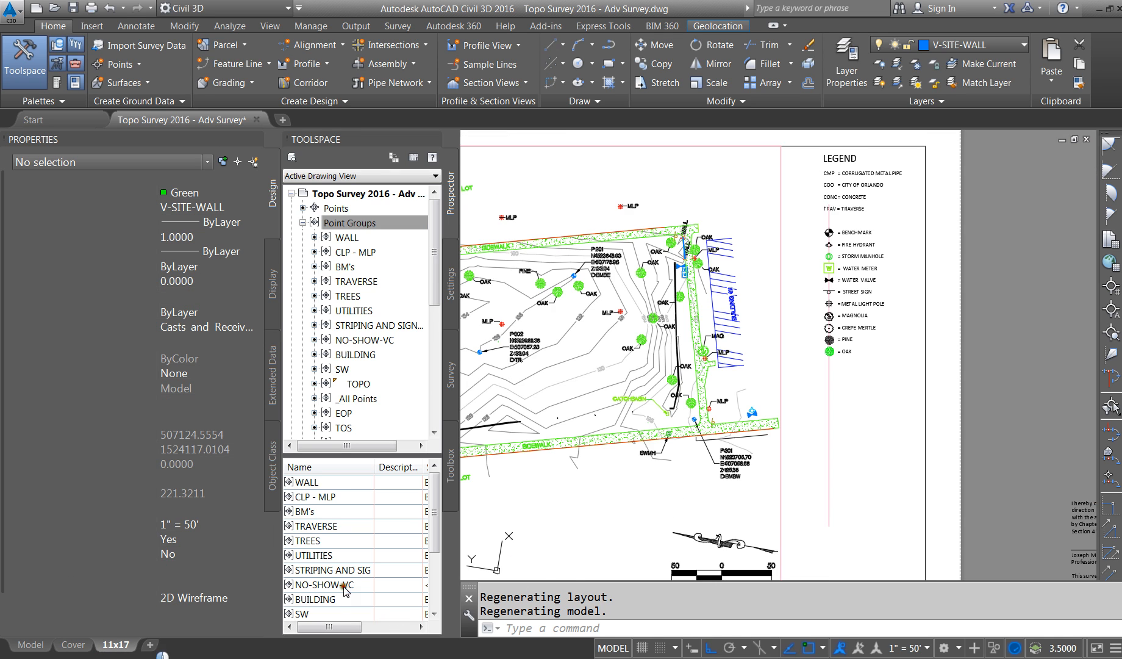
left_click(560, 407)
left_click(208, 237)
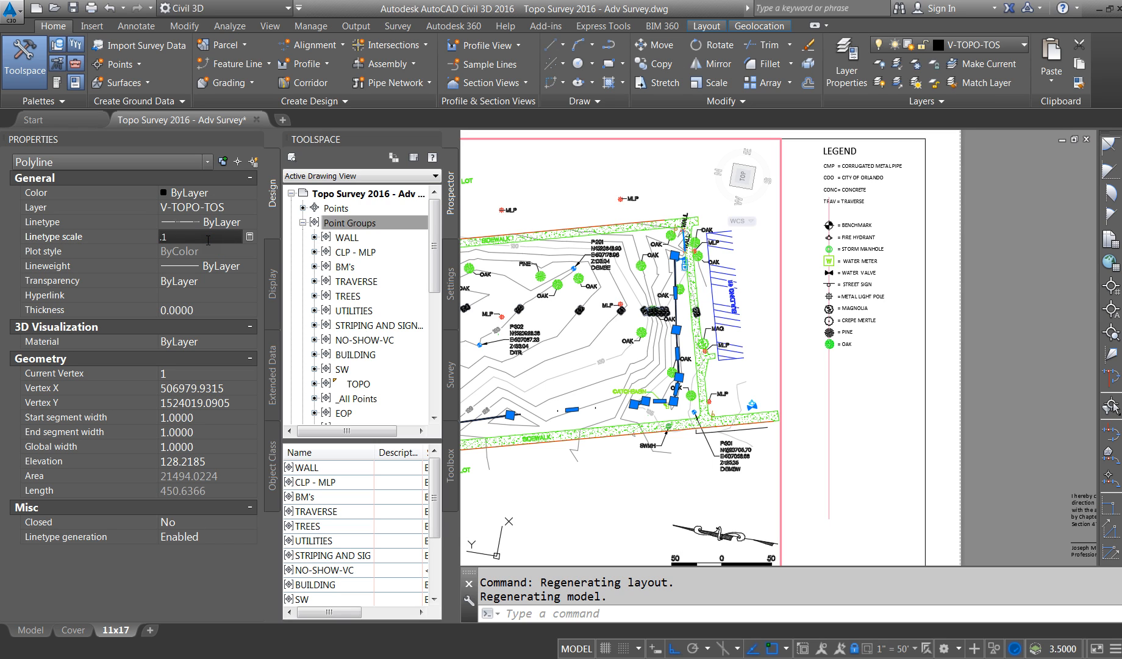
key("Return")
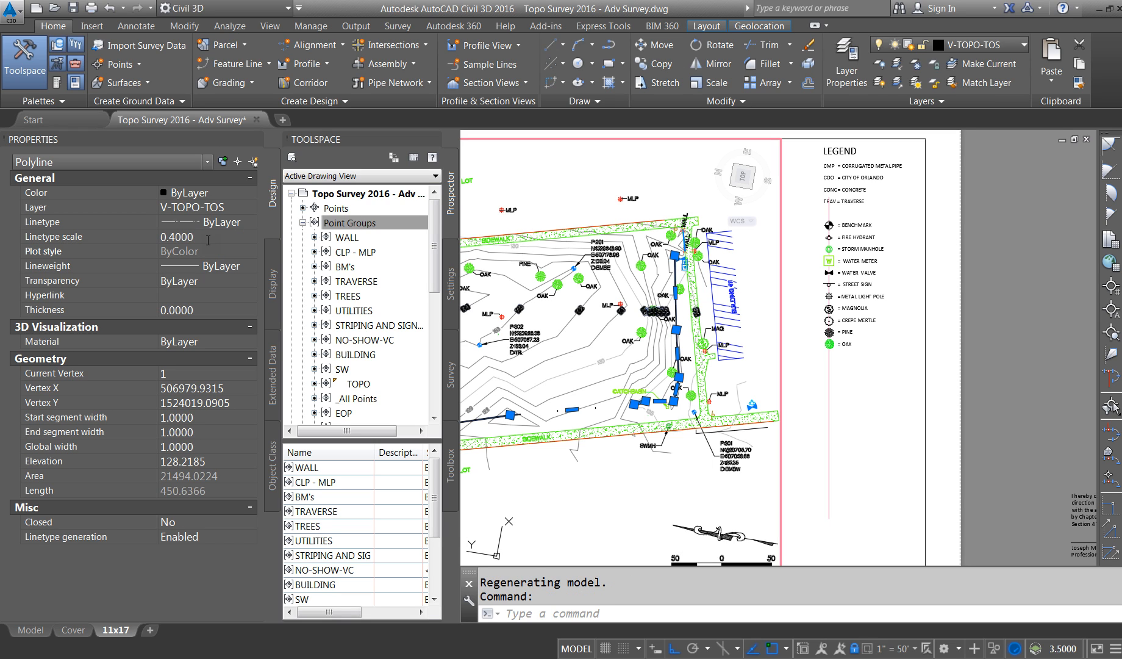
key("Escape")
key("Escape")
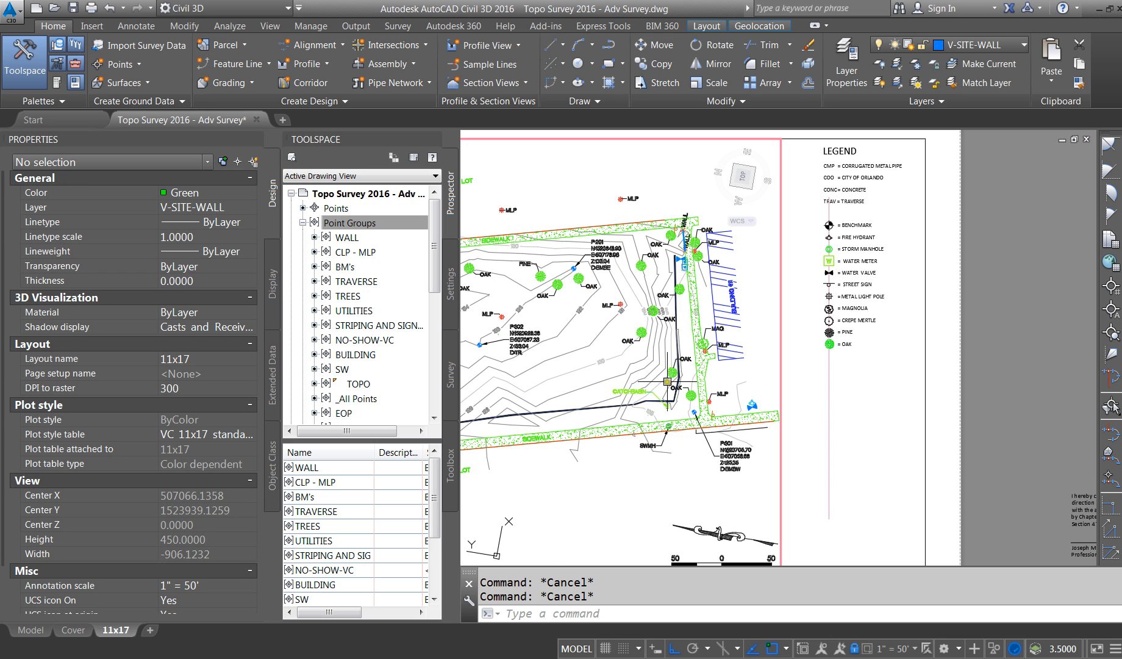
Examine the separate V-TOPO-TOS polyline segments around the basin in the 11x17 layout
scroll(738, 271, "up", 5)
scroll(738, 270, "down", 6)
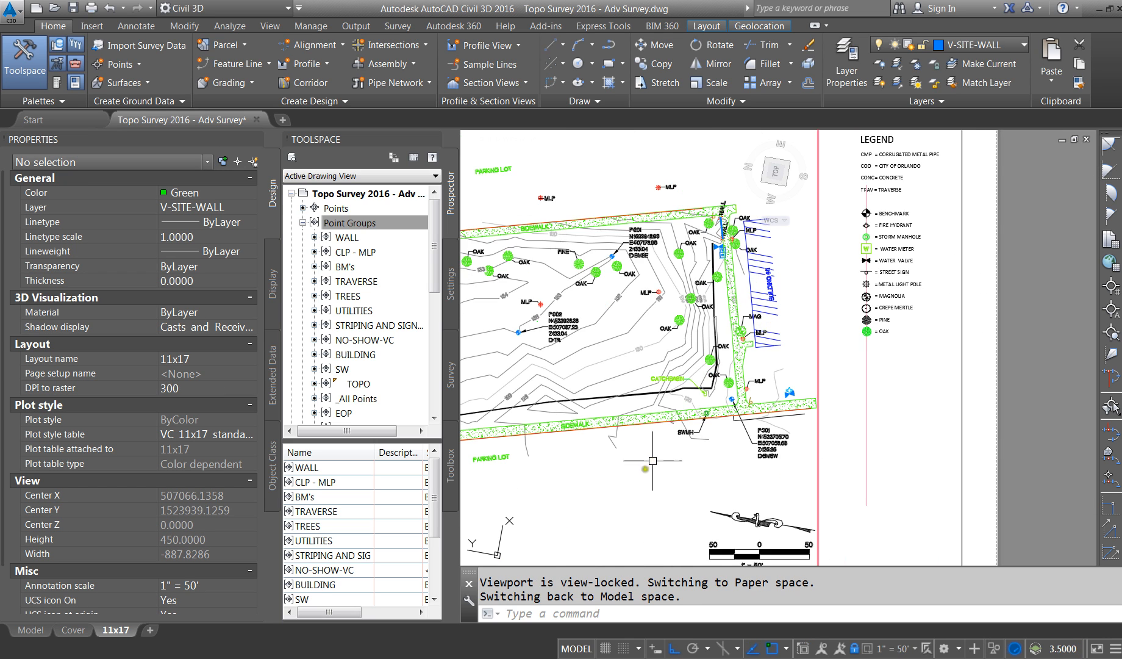
scroll(588, 418, "up", 2)
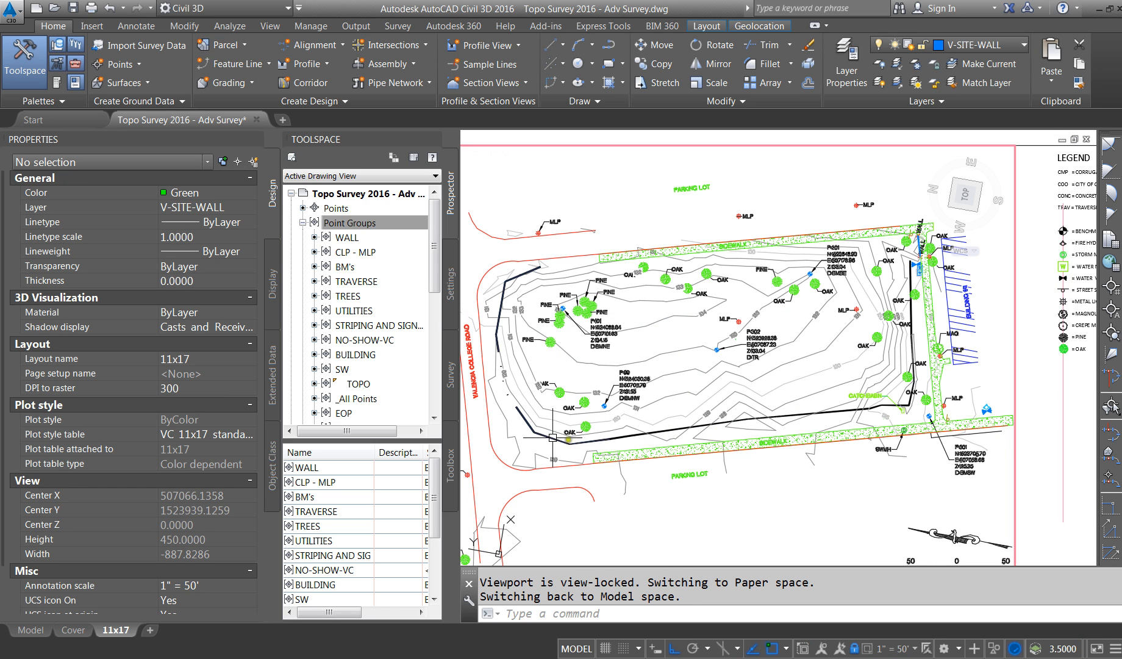
left_click(533, 431)
key("Escape")
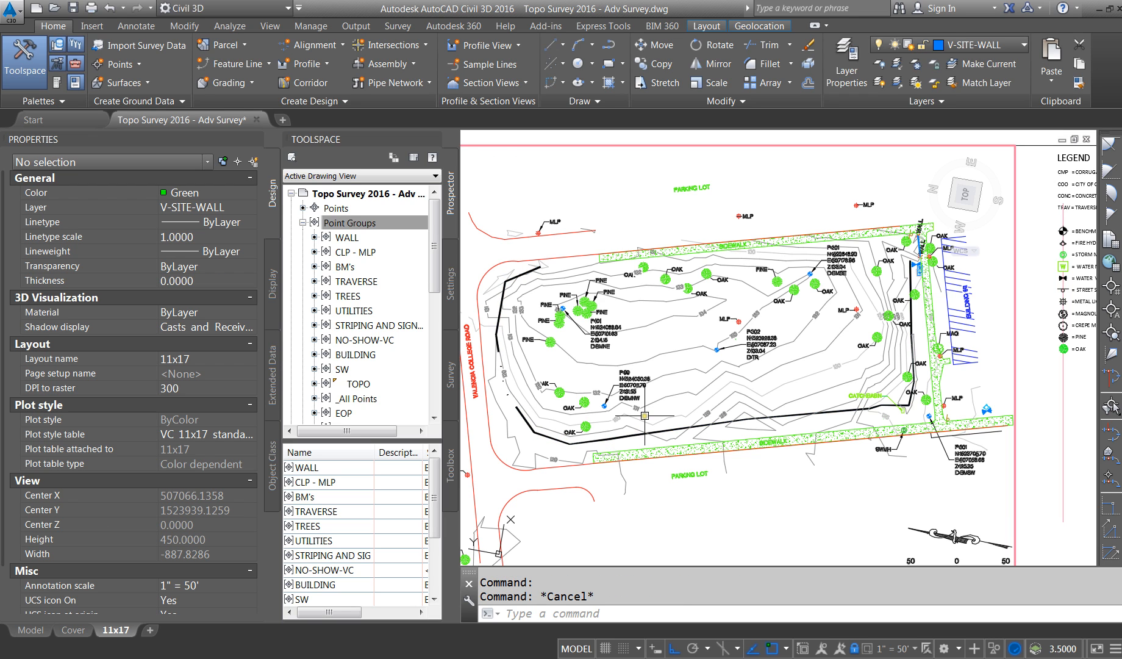
scroll(430, 268, "down", 1)
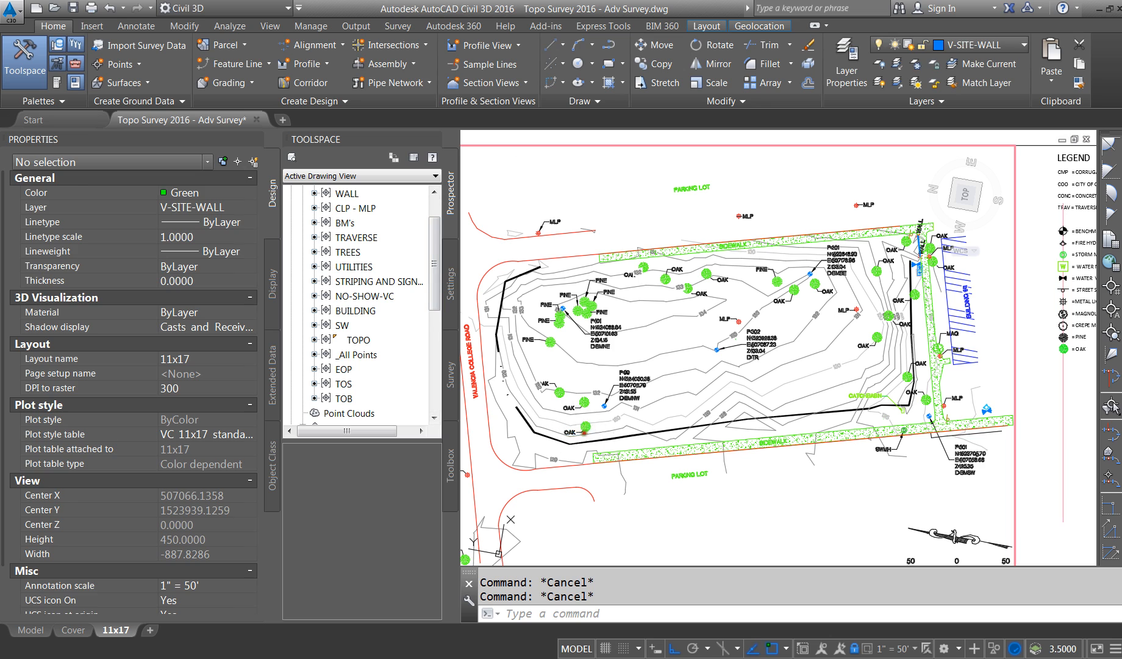
left_click(637, 431)
key("Escape")
left_click(613, 438)
key("Escape")
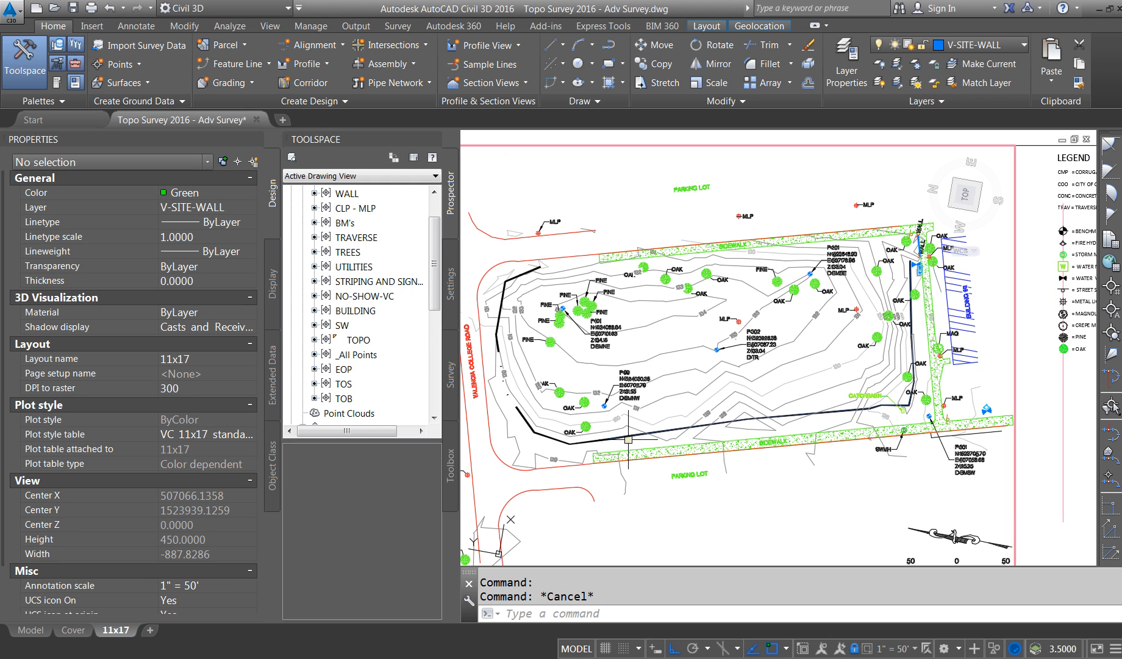
Join the long V-TOPO-TOS polyline along the lower sidewalk with its adjoining wall-side polylines using PEDIT
type("PEDIT")
key("Return")
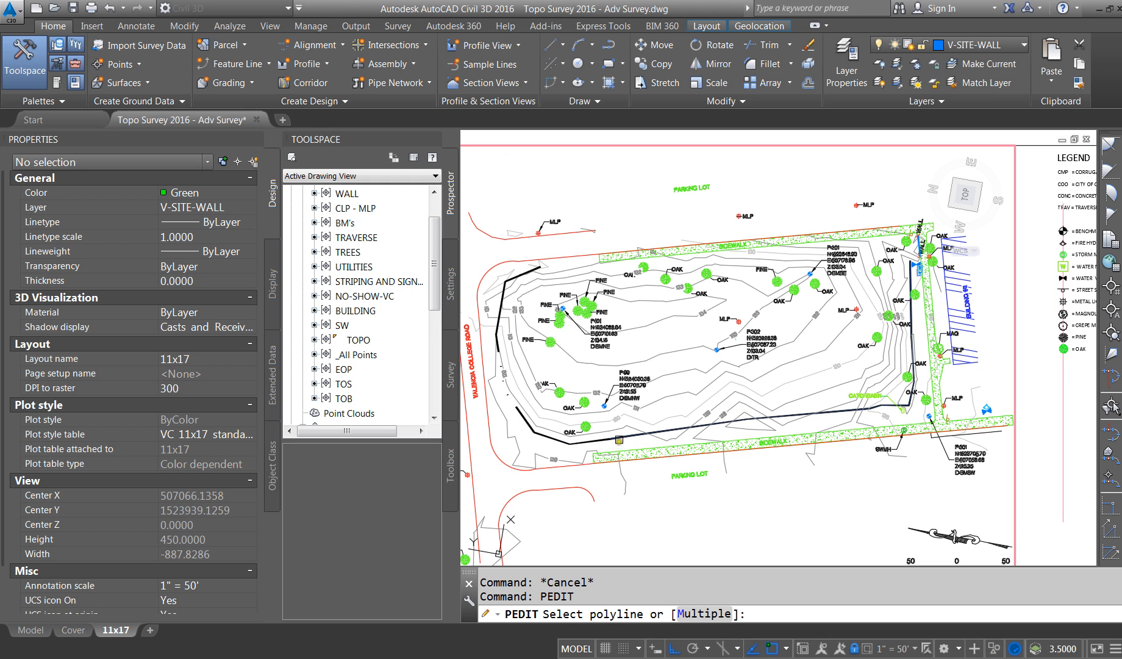
left_click(619, 436)
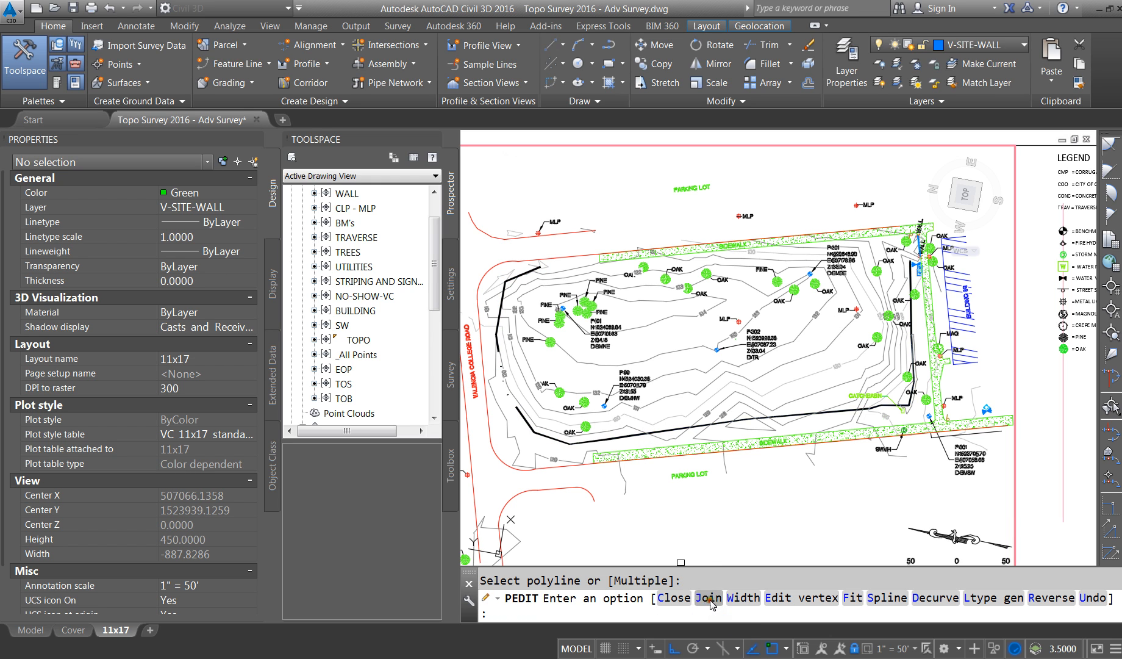
left_click(707, 613)
left_click(571, 447)
scroll(576, 443, "up", 5)
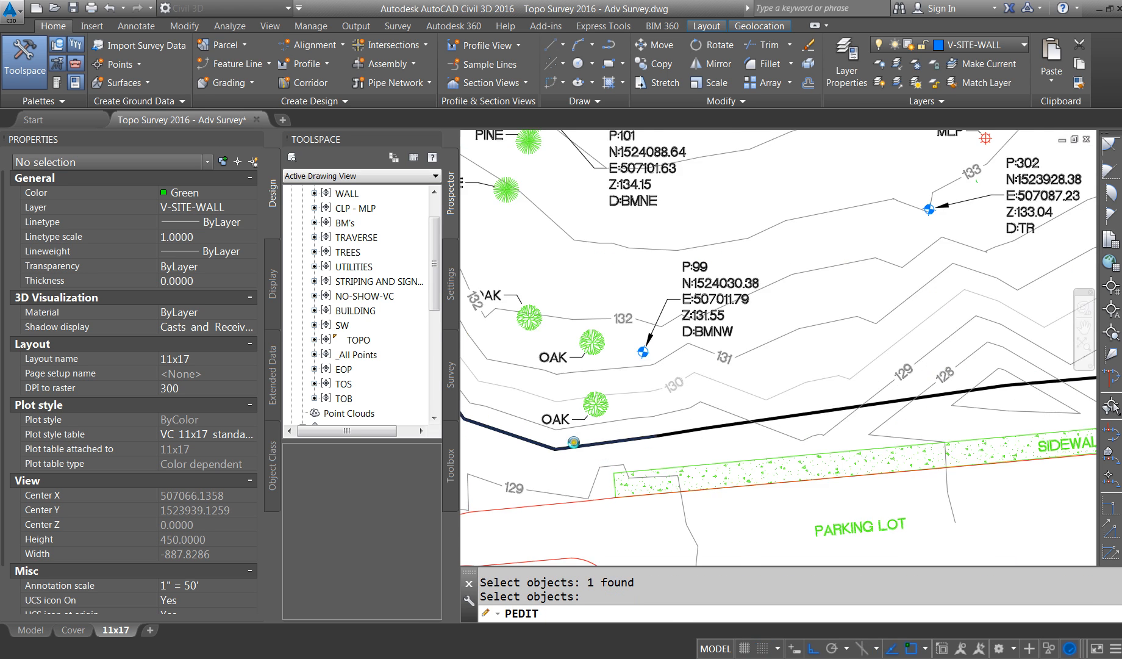
left_click(575, 442)
left_click(535, 462)
scroll(596, 441, "down", 4)
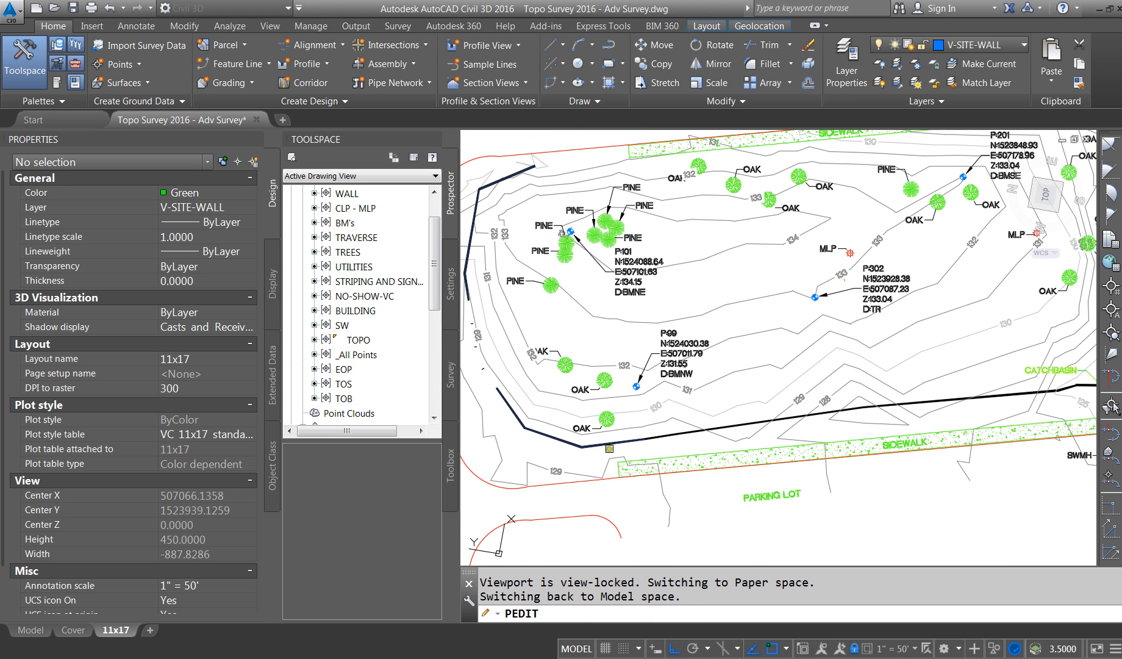
key("Return")
key("Return")
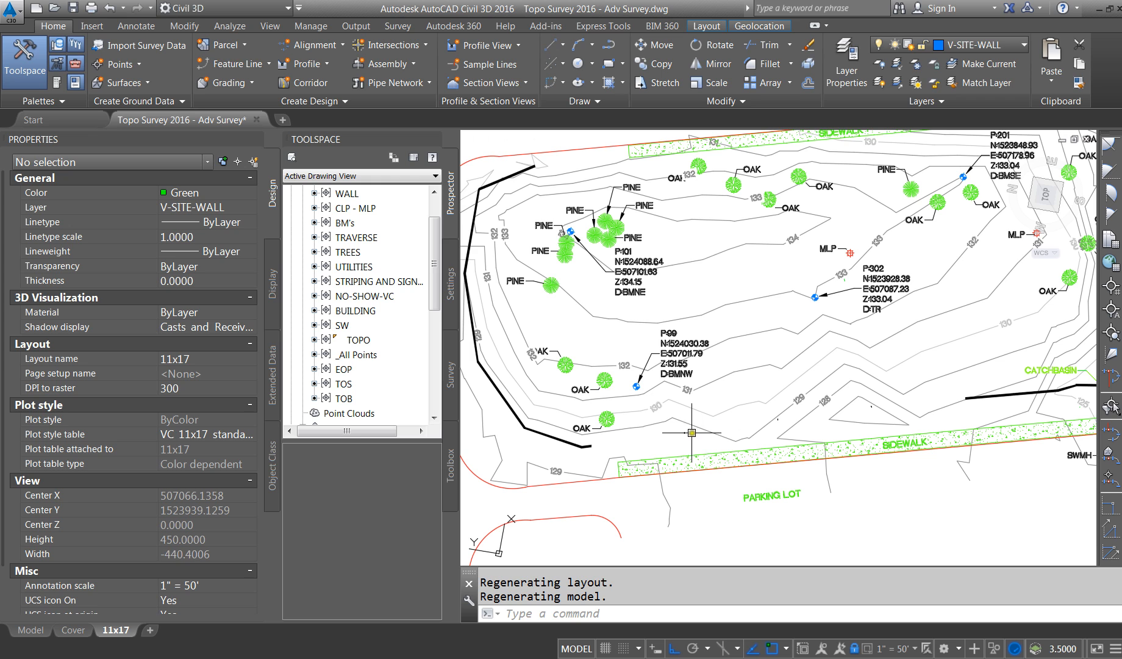
Set the linetype scale of the joined V-TOPO-TOS polyline to 0.5
left_click(684, 432)
left_click(196, 237)
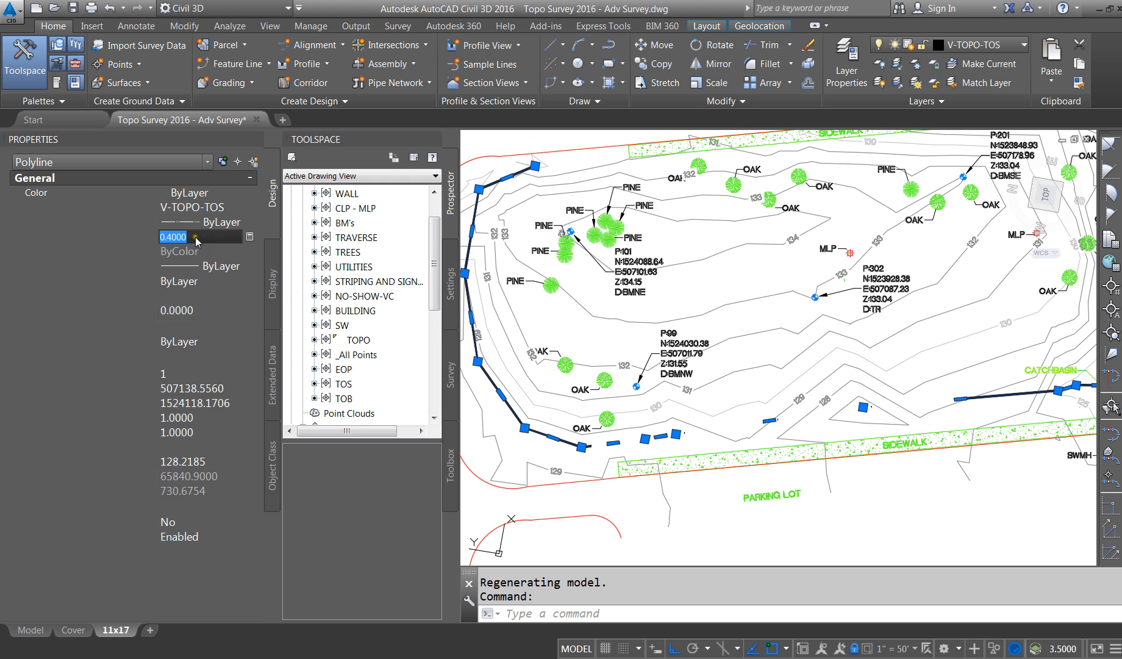
type(".5")
key("Return")
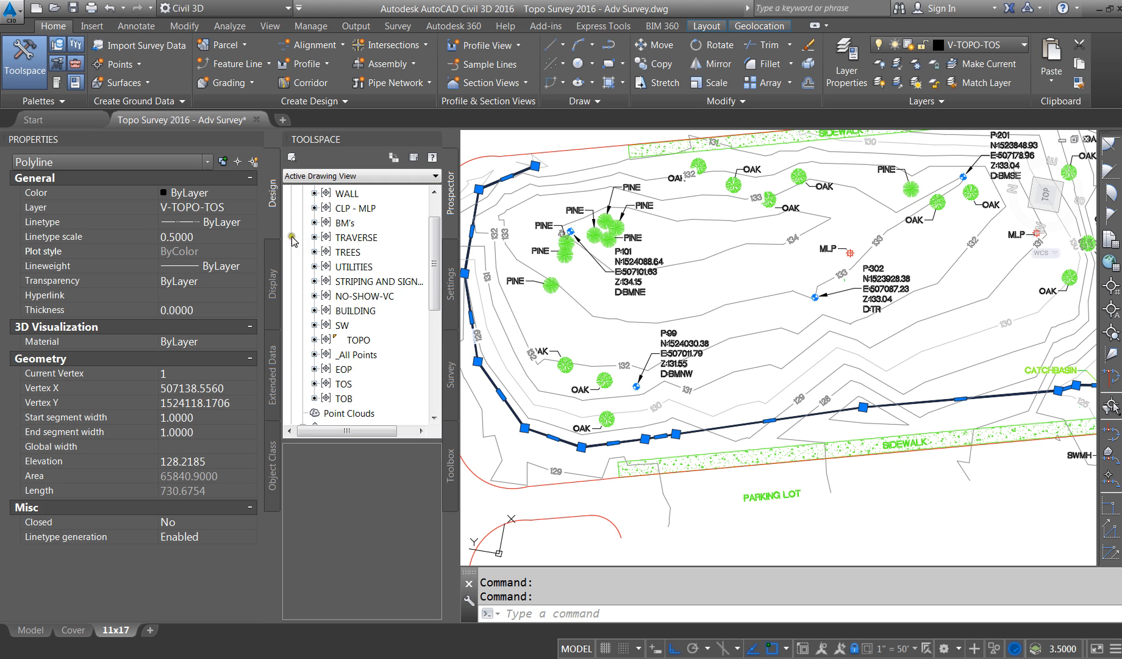
scroll(537, 372, "down", 4)
key("Escape")
scroll(686, 385, "up", 2)
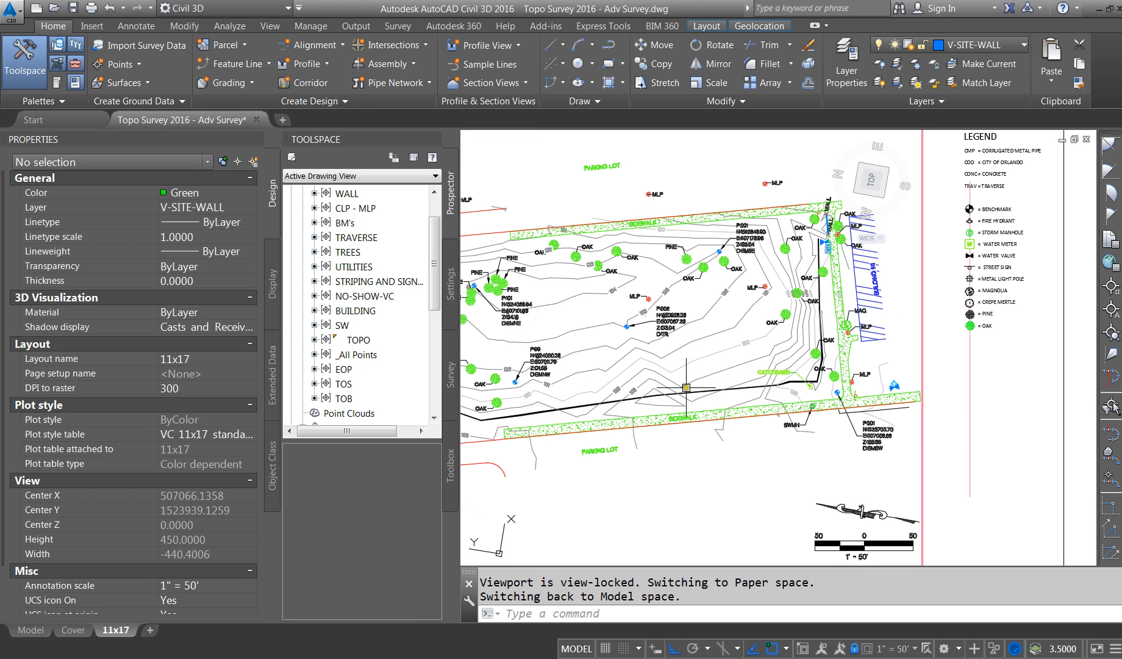
Change the joined V-TOPO-TOS polyline's linetype scale to 0.45
left_click(687, 389)
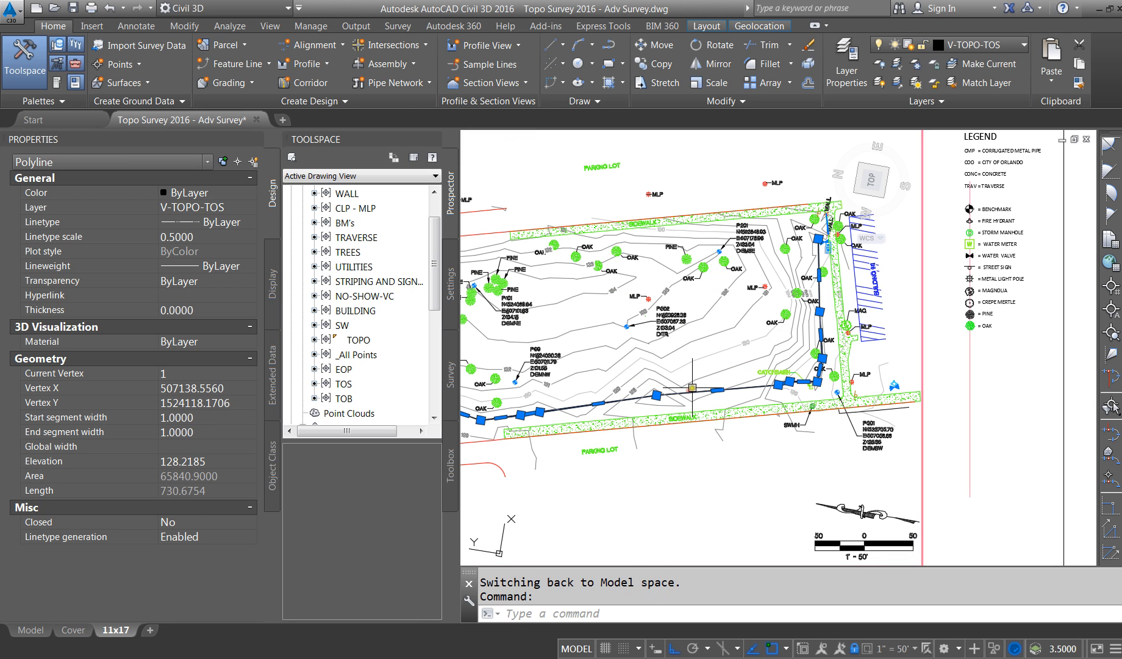
left_click(200, 236)
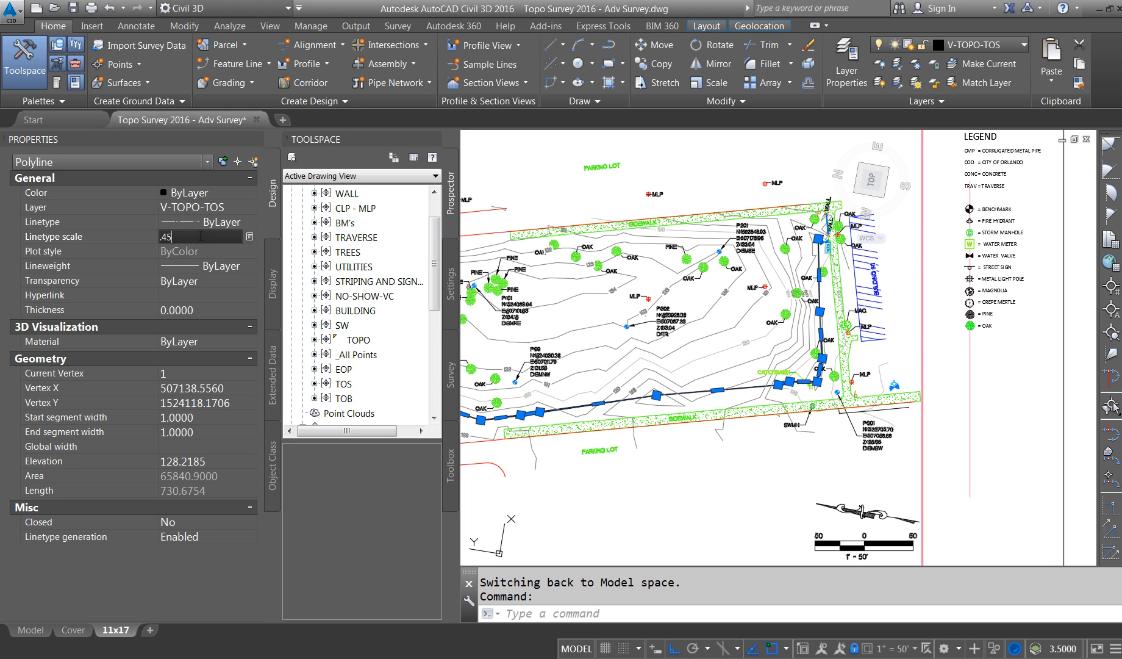
key("Return")
scroll(648, 357, "down", 5)
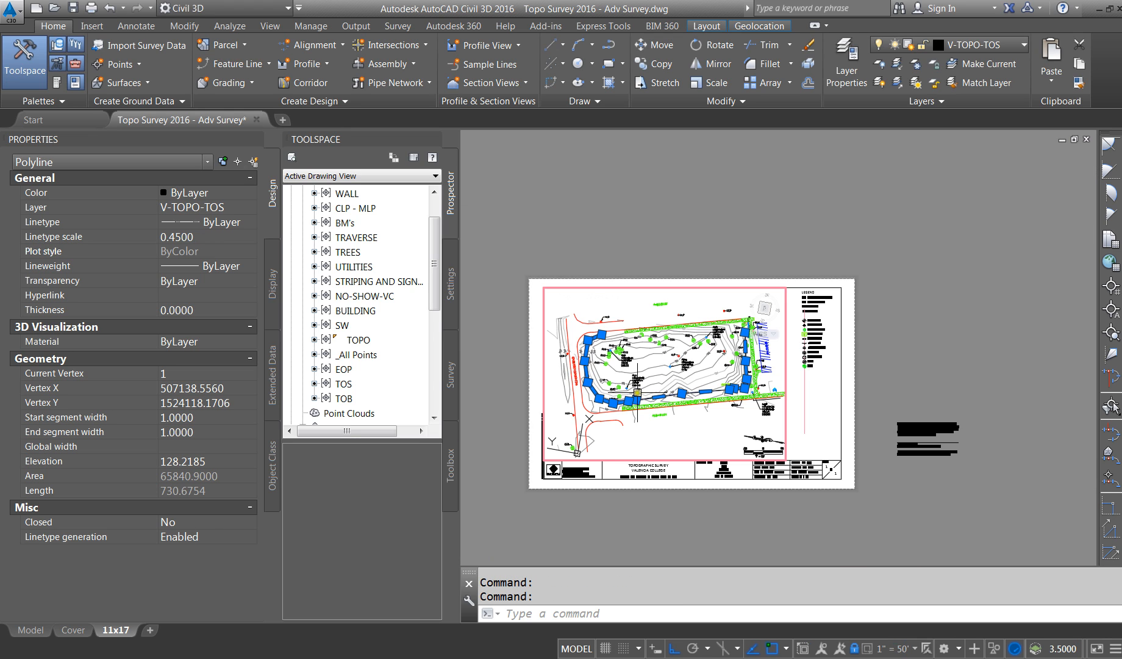
Set the linetype scale of the joined V-TOPO-TOS polyline to 0.4 and clear the selection
left_click(224, 238)
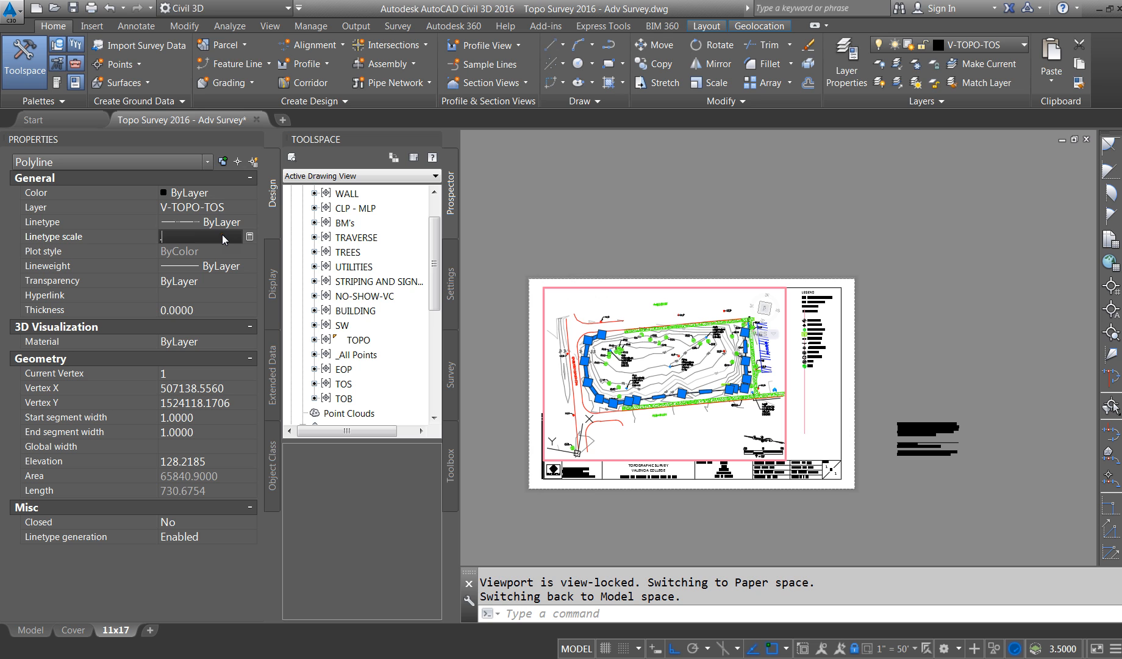
type(".4")
key("Return")
key("Escape")
scroll(616, 406, "up", 5)
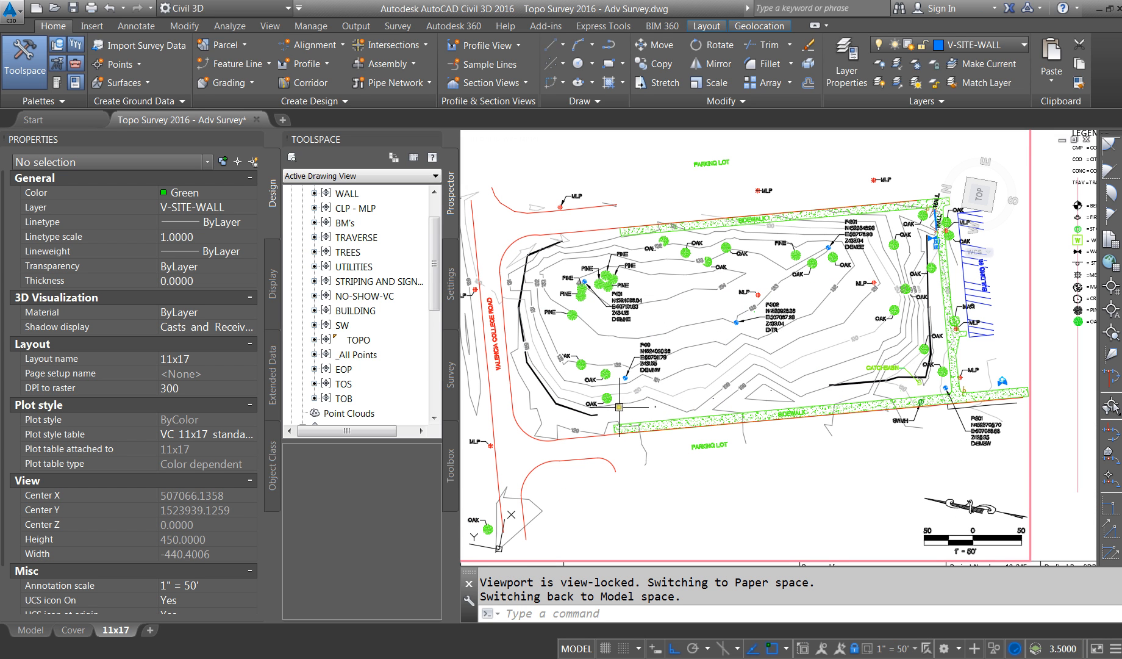
Open the list of loadable linetypes for the V-TOPO-TOS layer in the layer properties
left_click(591, 415)
mouse_move(592, 418)
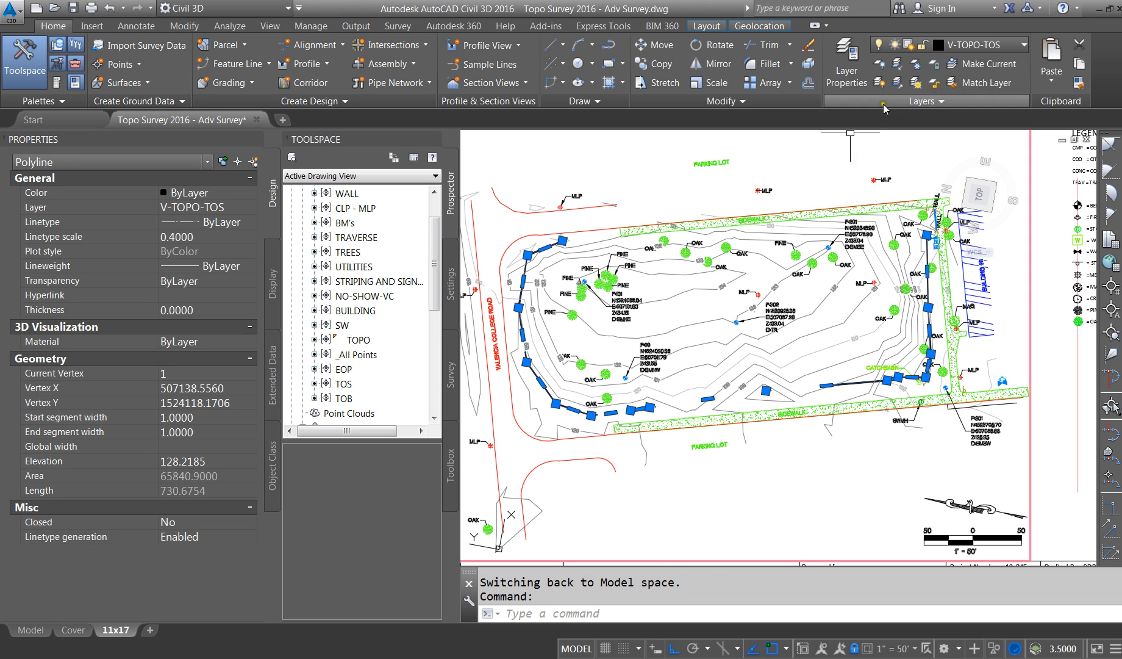
left_click(844, 52)
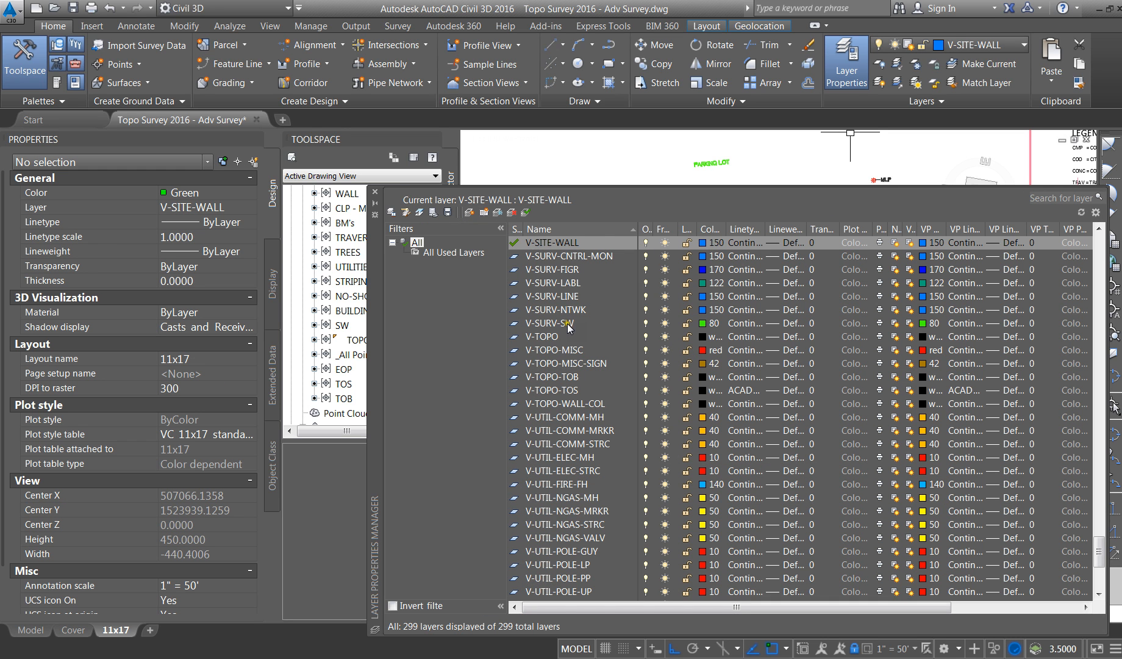
left_click(577, 377)
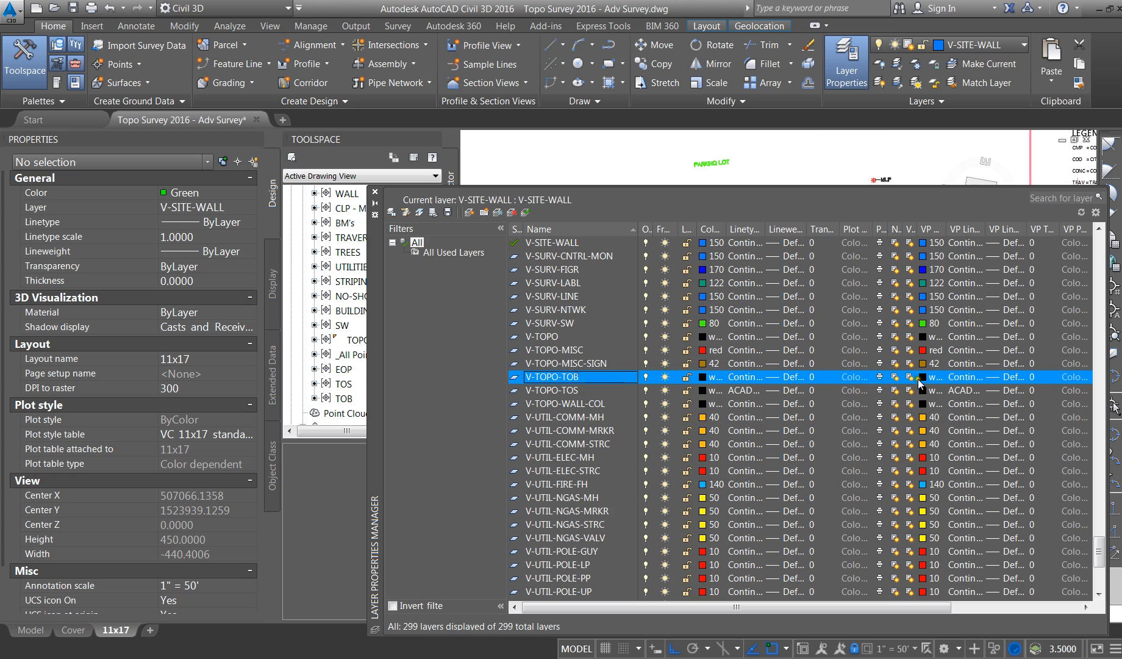
left_click(563, 393)
left_click(751, 391)
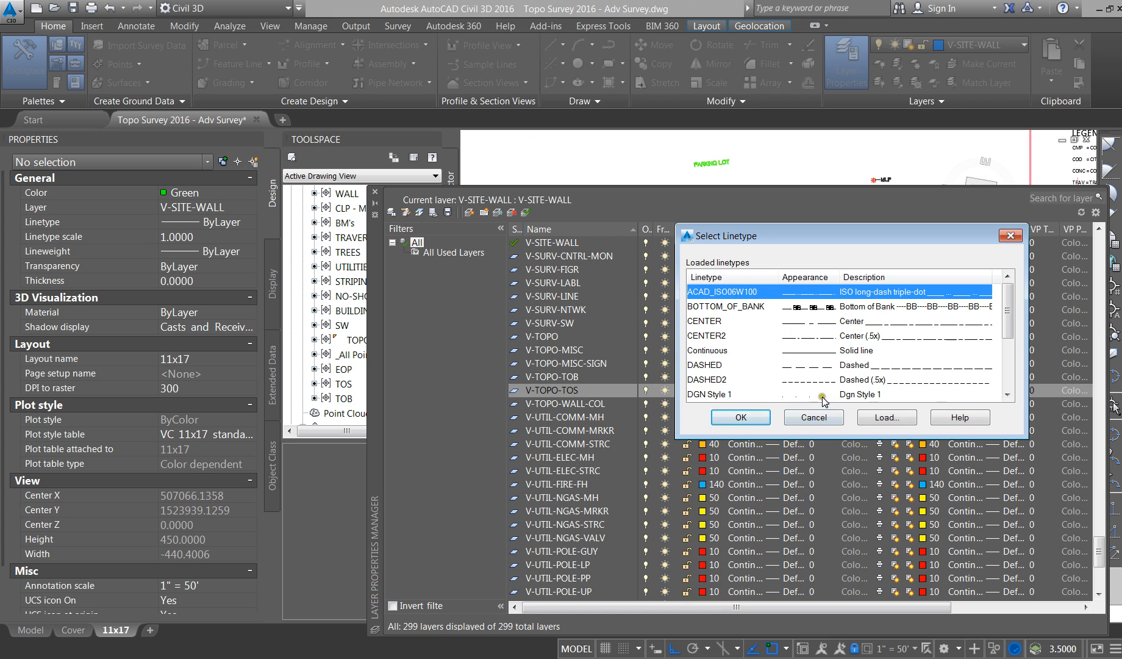
left_click(1007, 390)
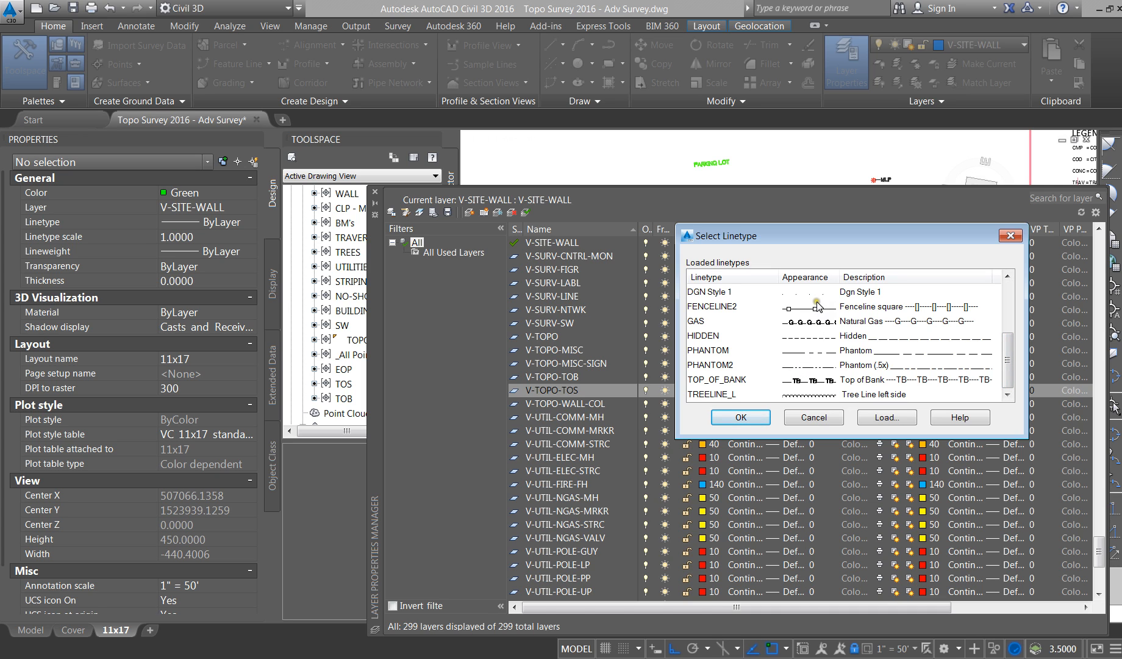
left_click(886, 417)
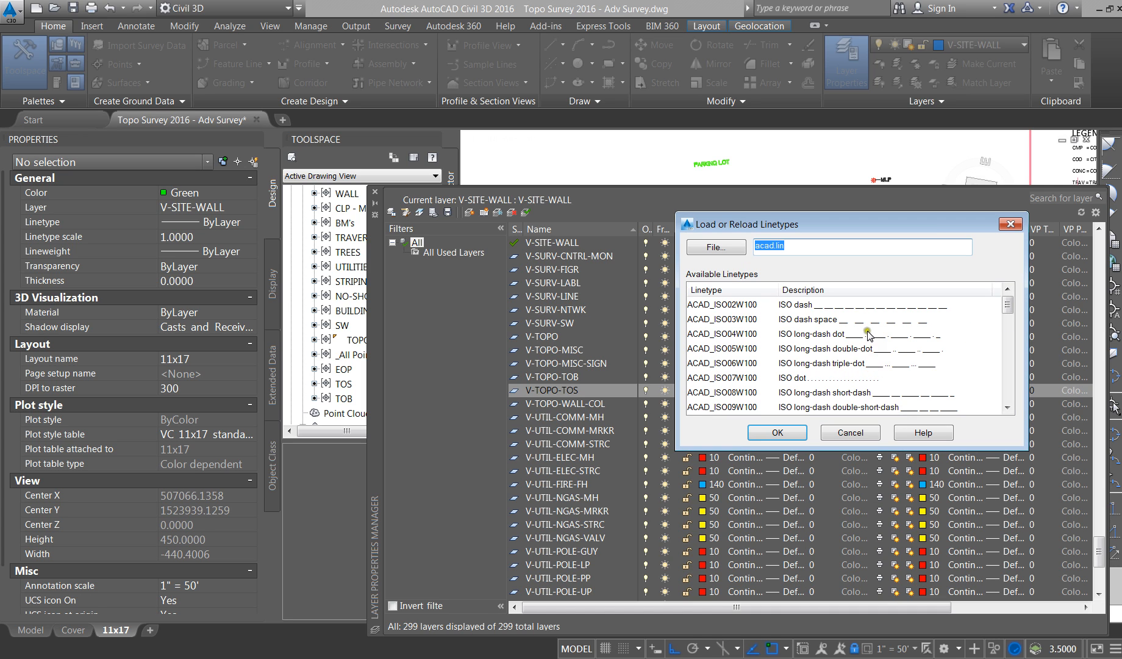
Load the DIVIDE2 linetype from acad.lin
left_click(1008, 407)
left_click(1008, 407)
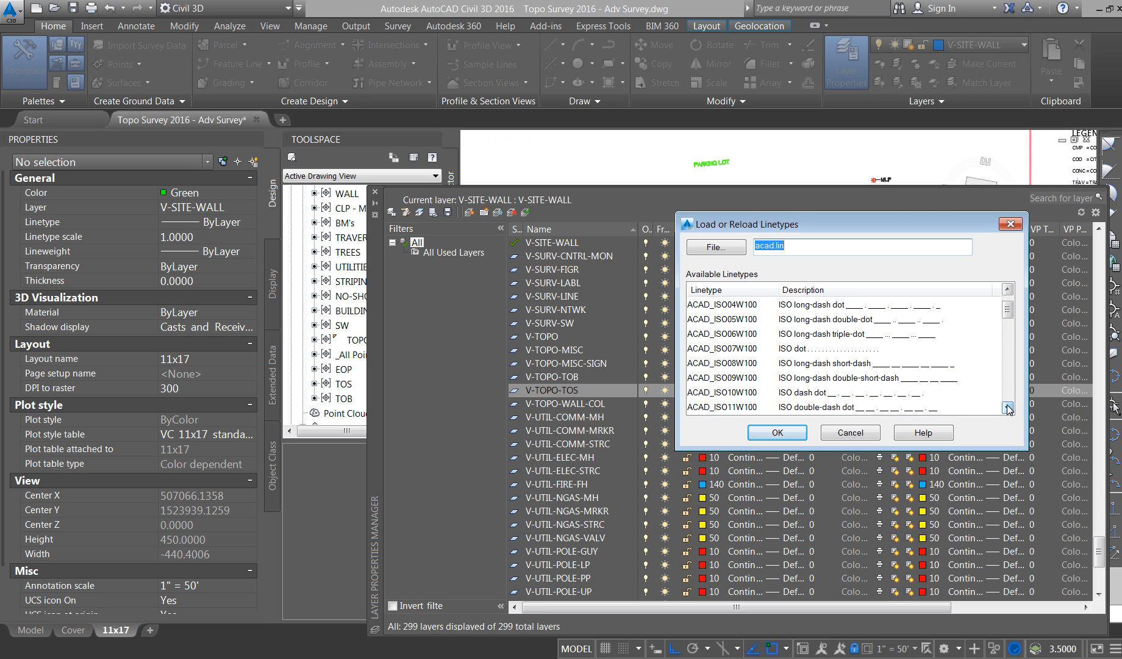
left_click(1007, 408)
left_click(1008, 408)
left_click(1008, 408)
left_click(1008, 407)
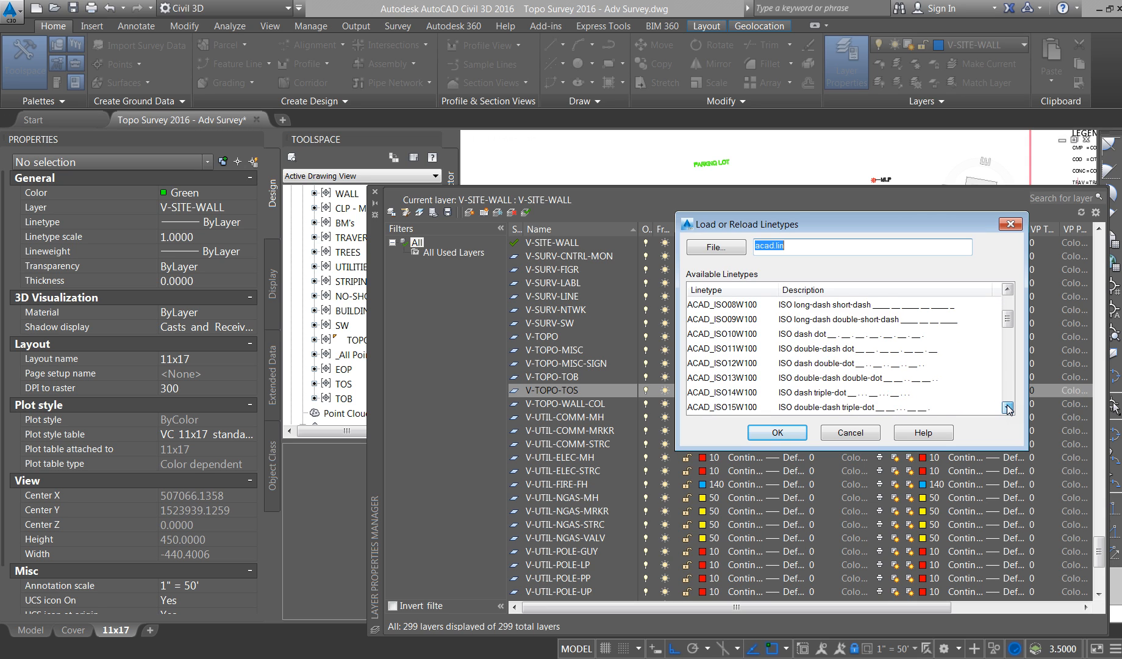
left_click(1008, 407)
left_click(836, 380)
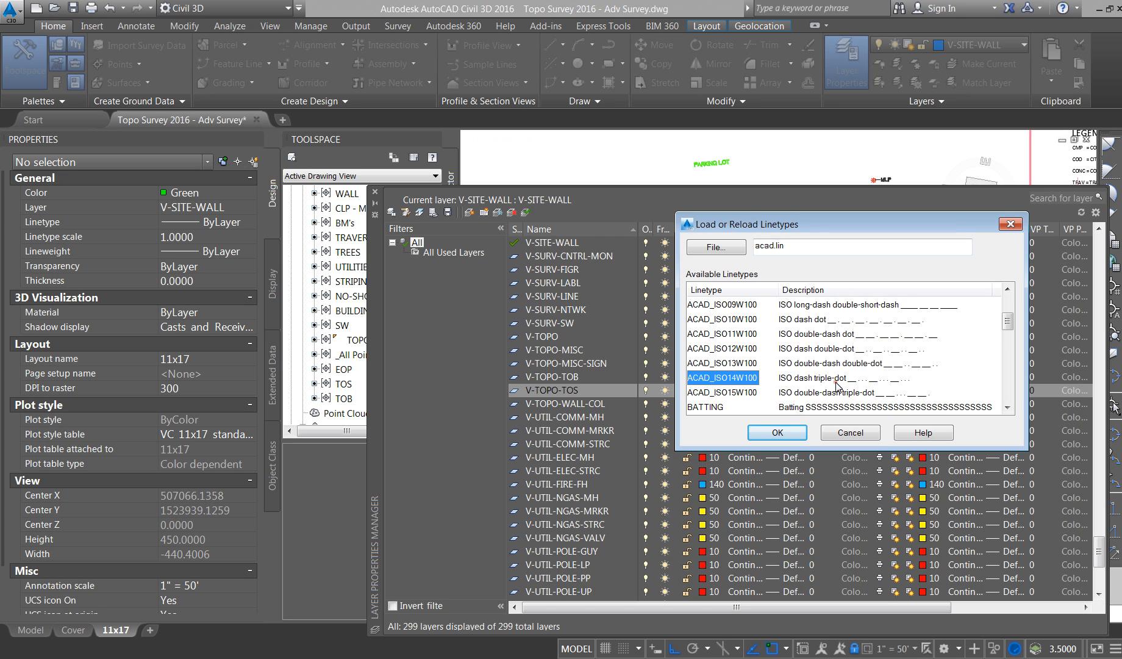
left_click_drag(1007, 322, 1017, 365)
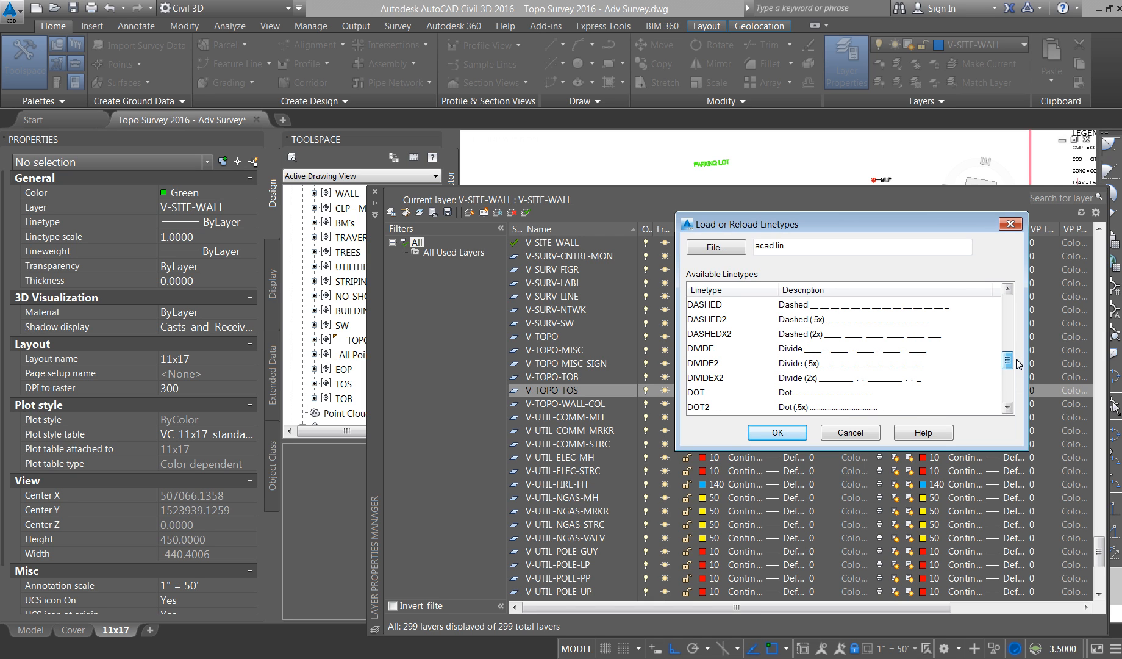
left_click(854, 366)
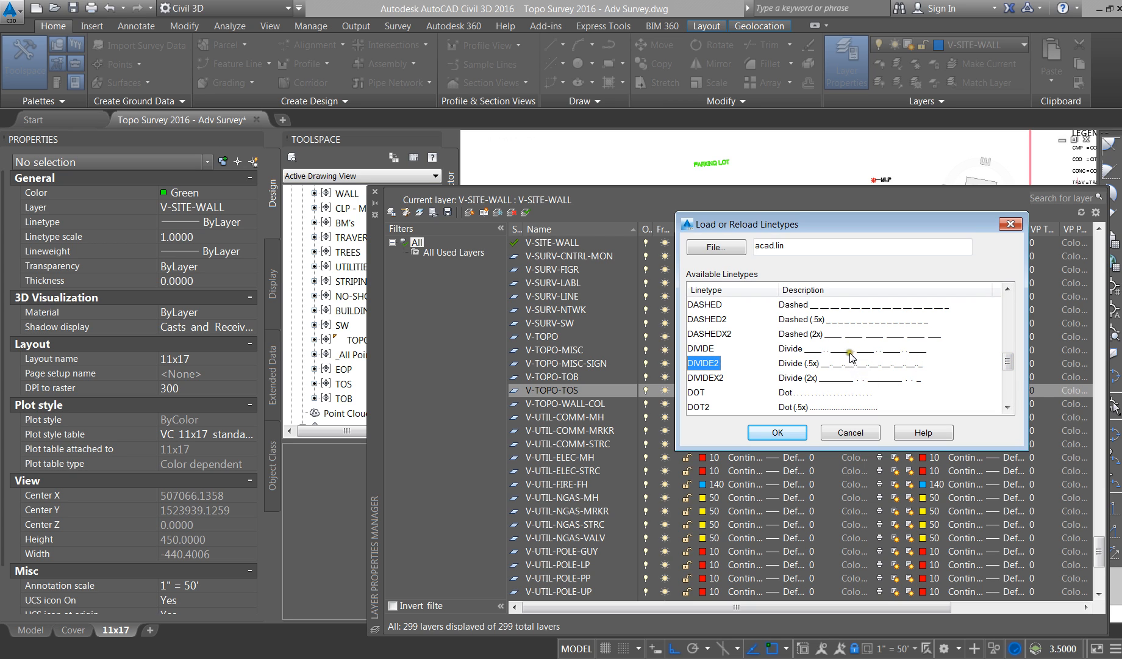
left_click(852, 350)
left_click(796, 364)
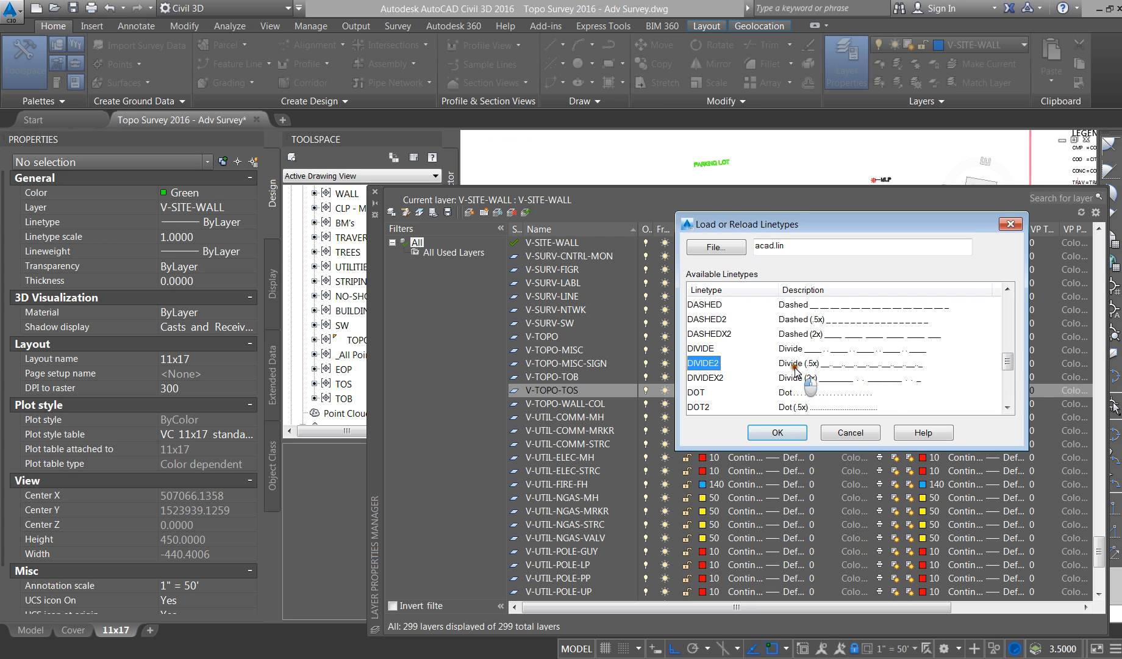
left_click(787, 433)
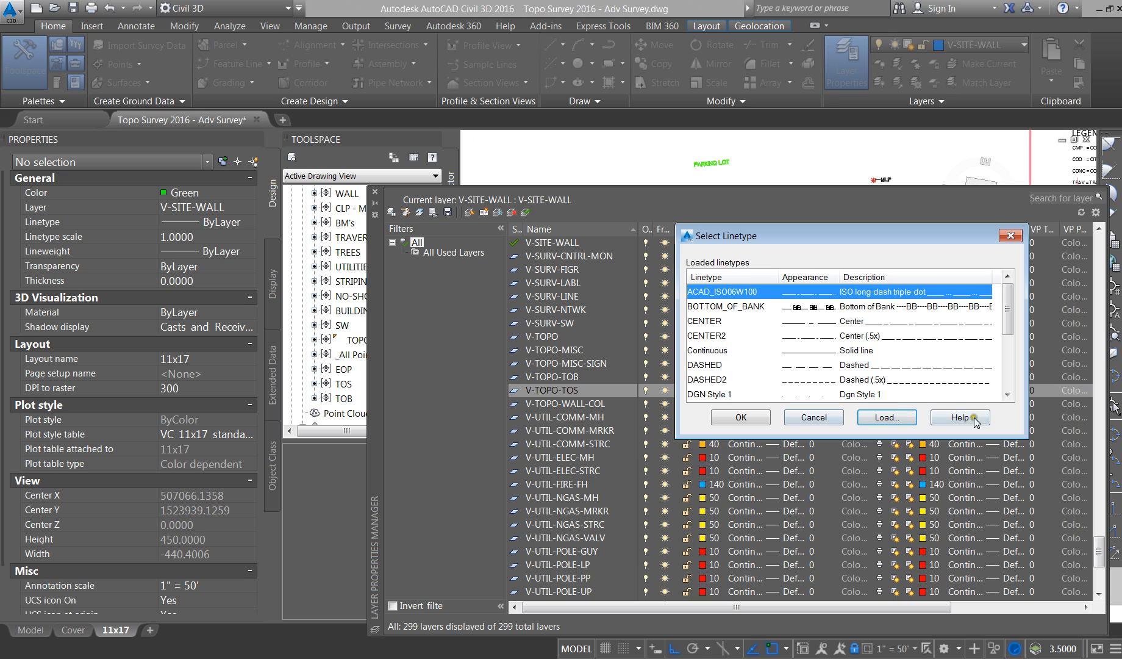
Assign the DIVIDE2 linetype to the V-TOPO-TOS layer and close the layer manager
left_click(892, 420)
left_click(863, 432)
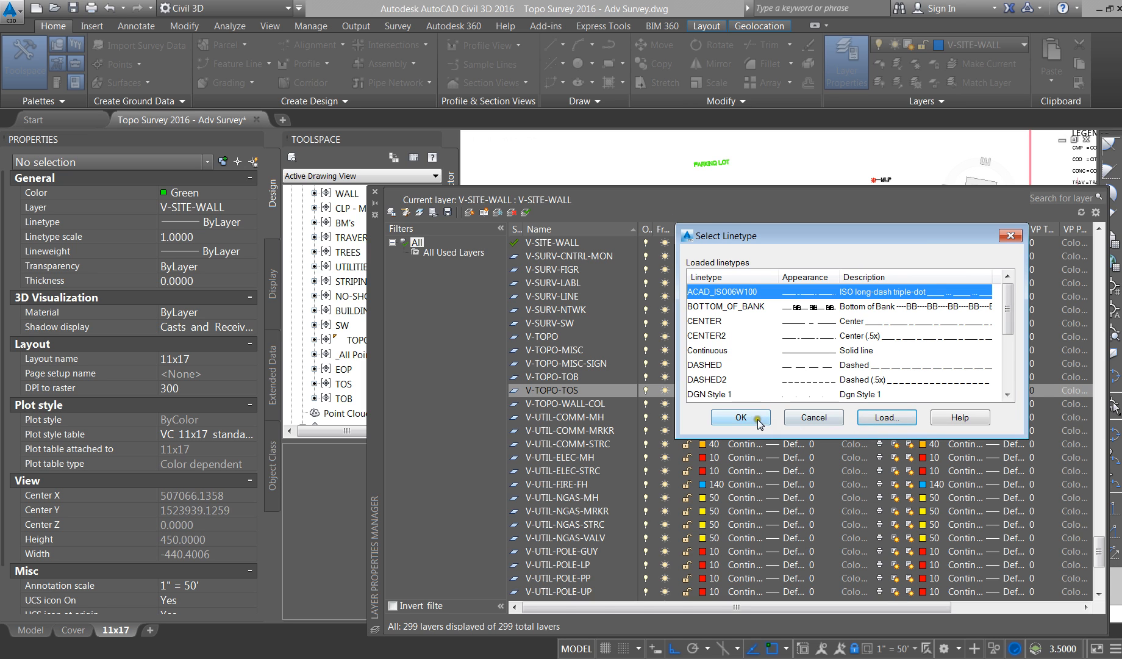
left_click(722, 384)
scroll(722, 386, "down", 3)
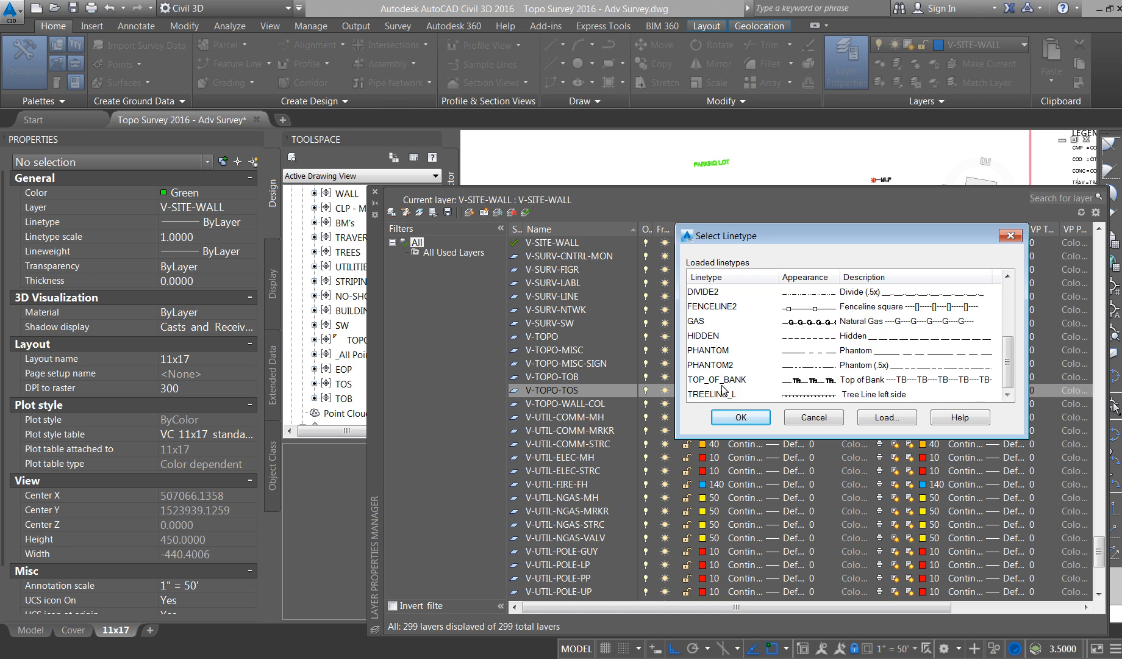
left_click(711, 294)
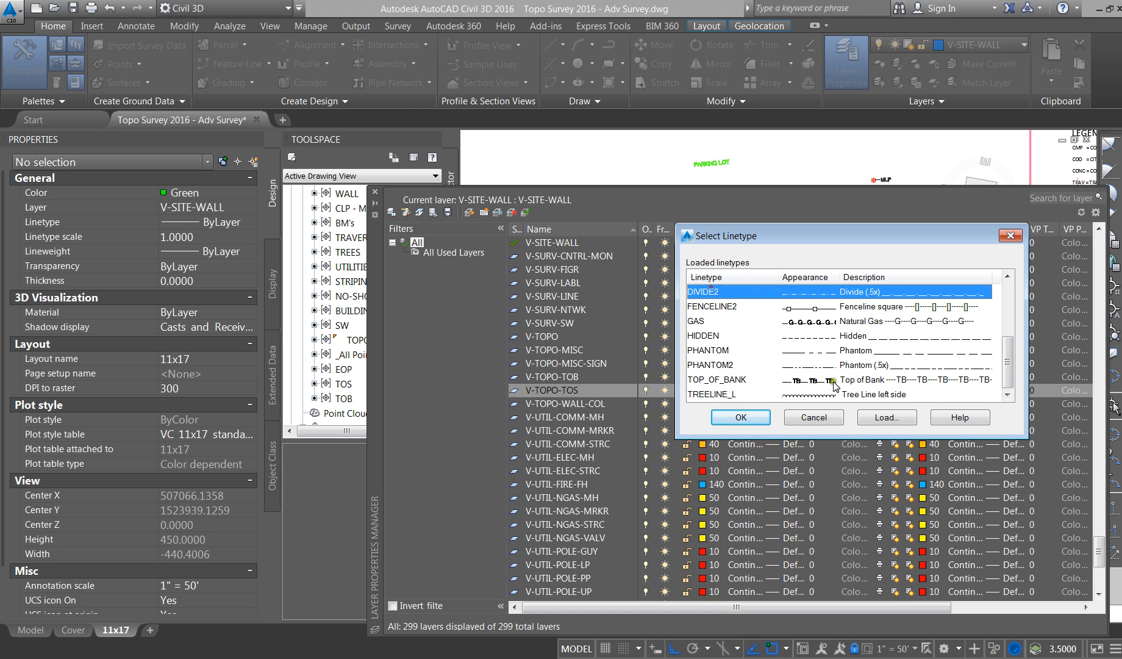
left_click(741, 417)
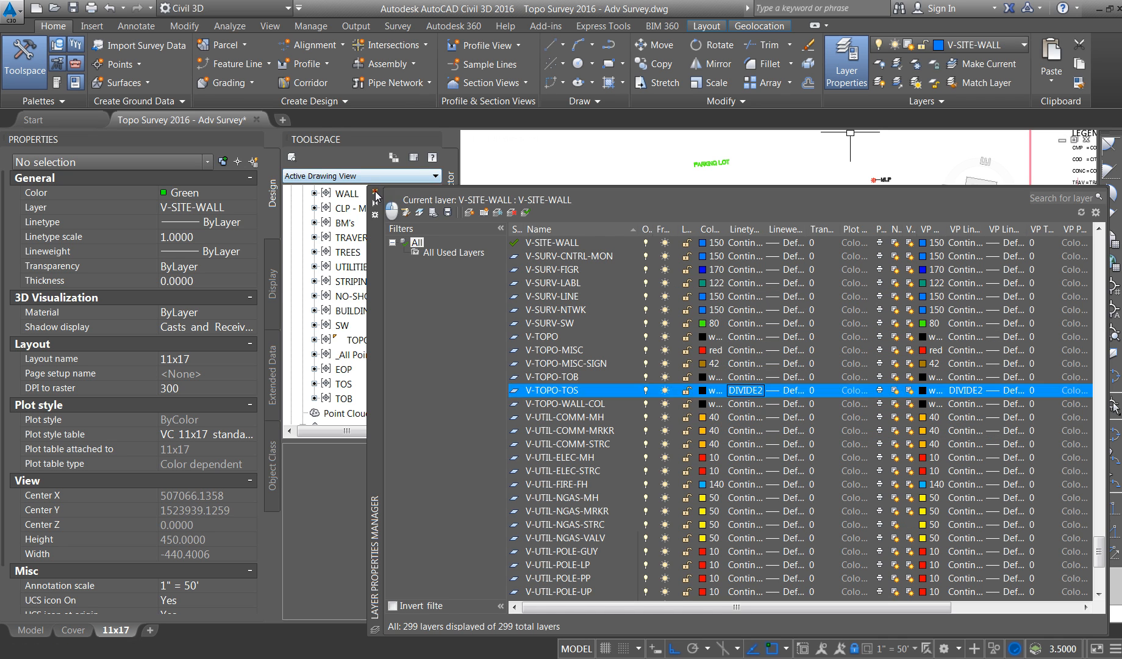
left_click(375, 192)
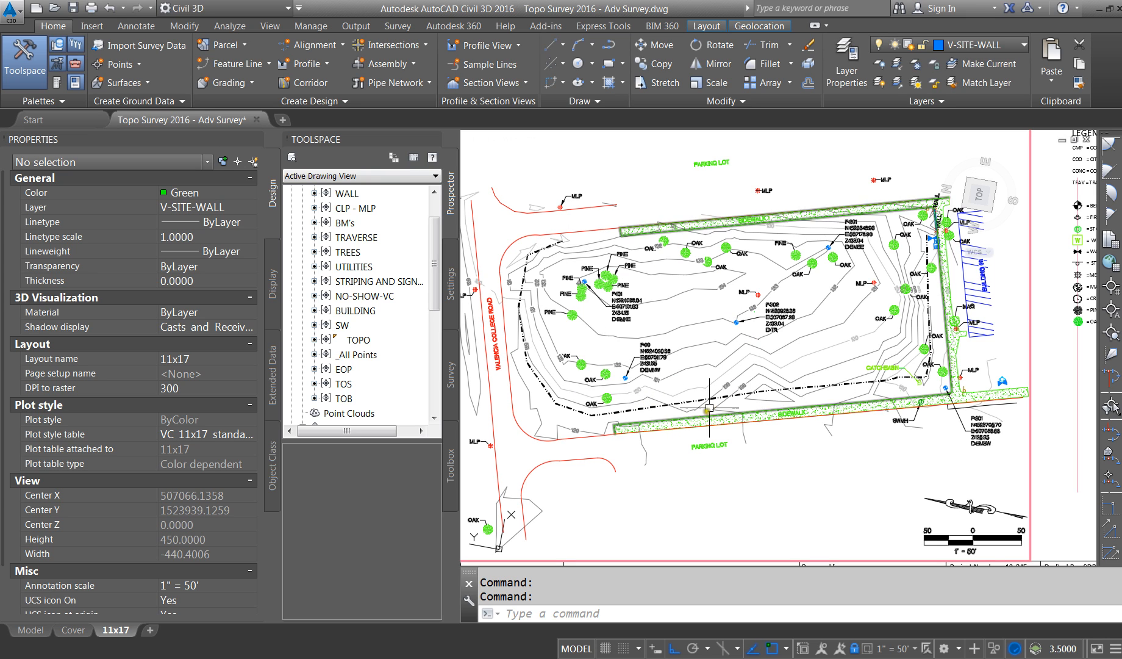
Set the linetype scale of the joined V-TOPO-TOS polyline to 1 and clear the selection
left_click(633, 408)
left_click(188, 237)
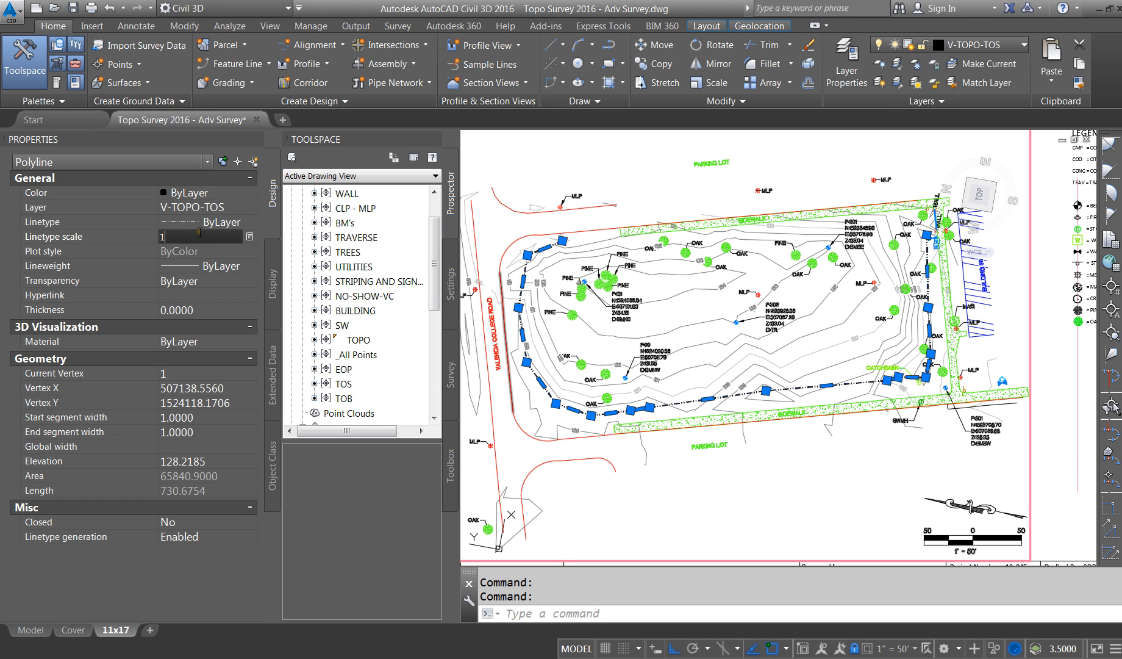
type("1")
key("Return")
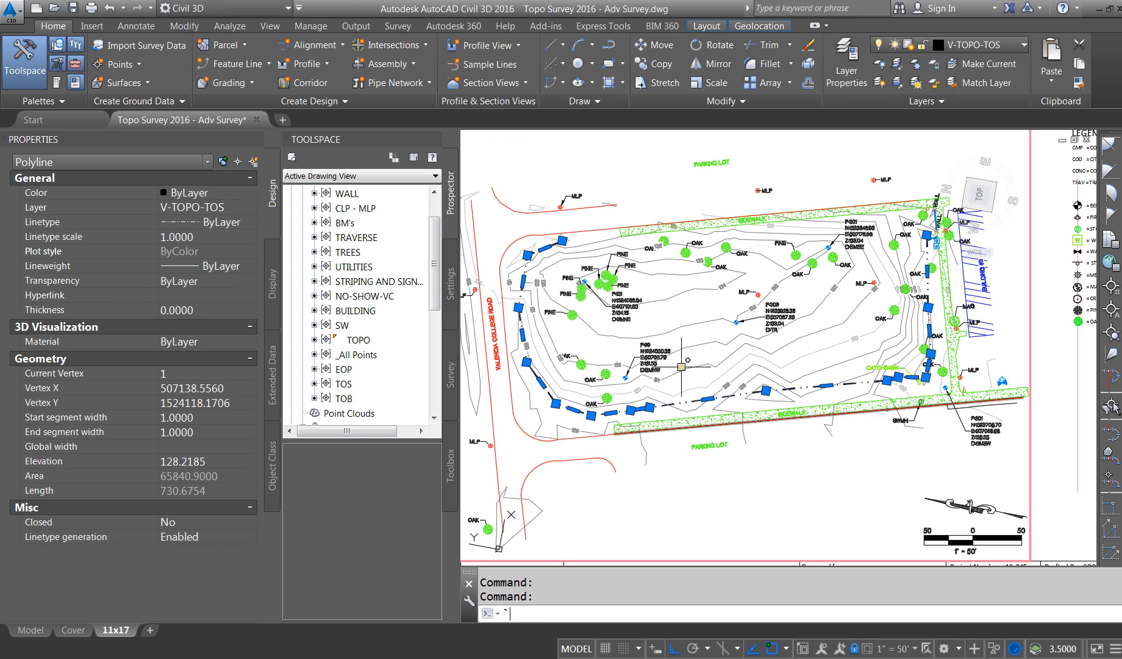
key("Escape")
key("Escape")
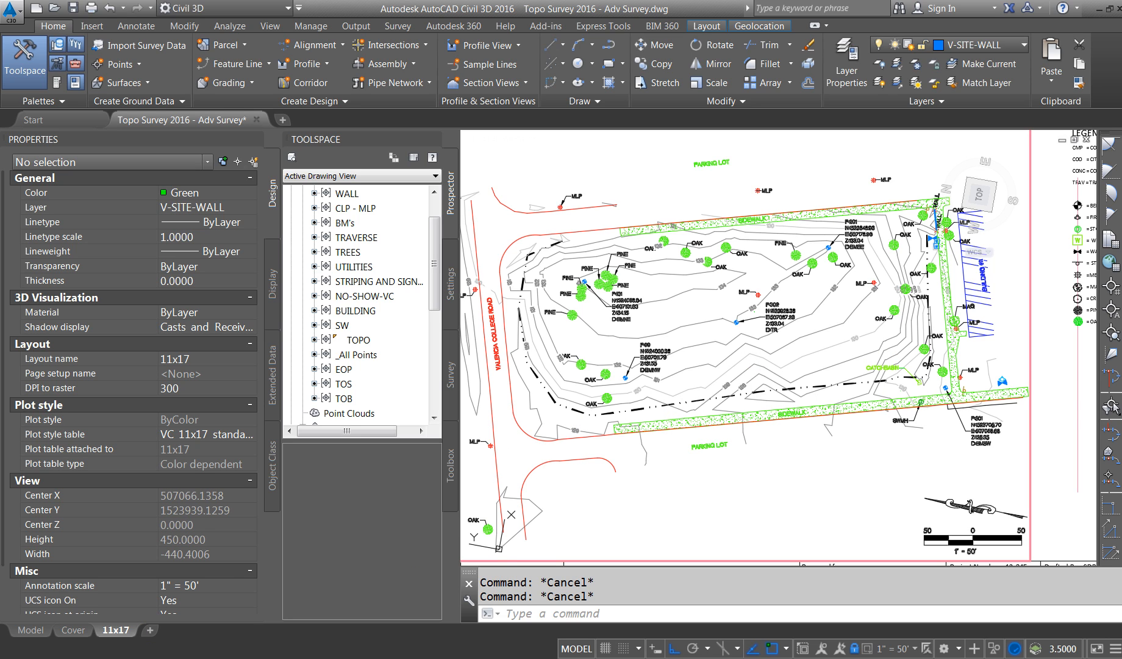
Leave the layout viewport and switch to model space, focusing on the WALL labels beside the sidewalk
double_click(1057, 397)
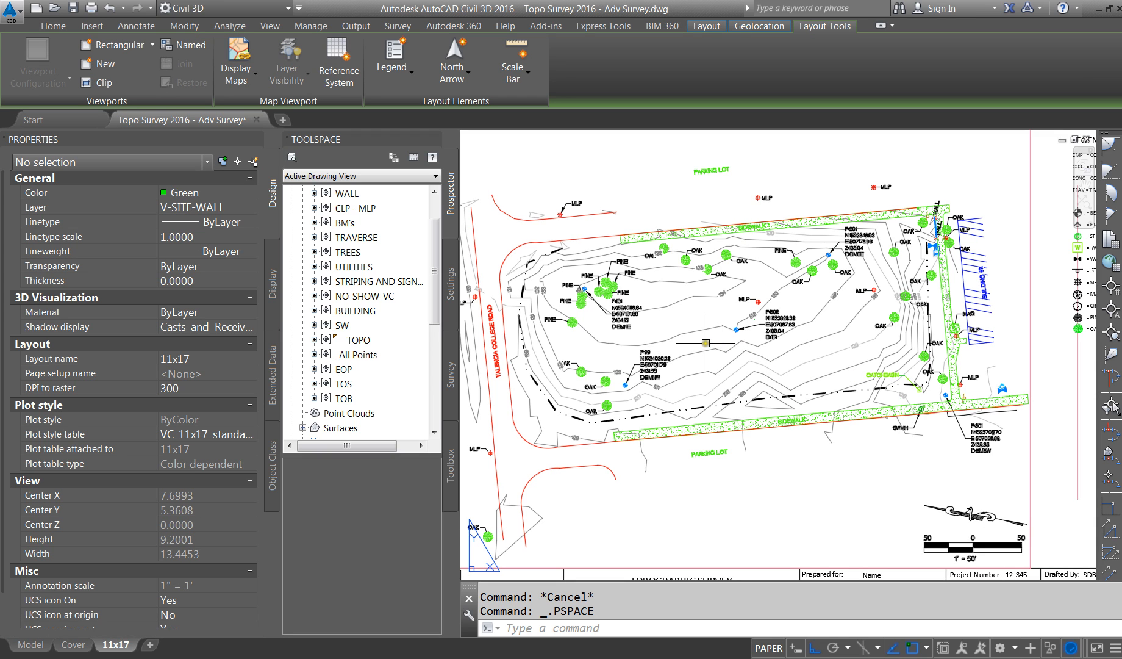
left_click(28, 645)
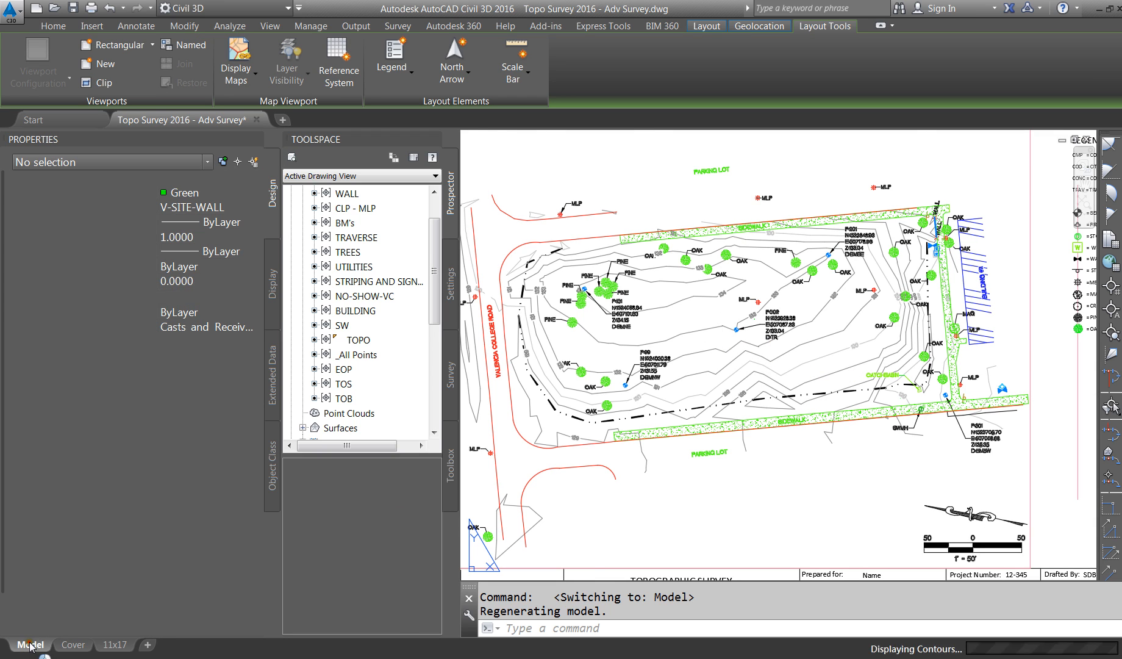
scroll(739, 288, "down", 5)
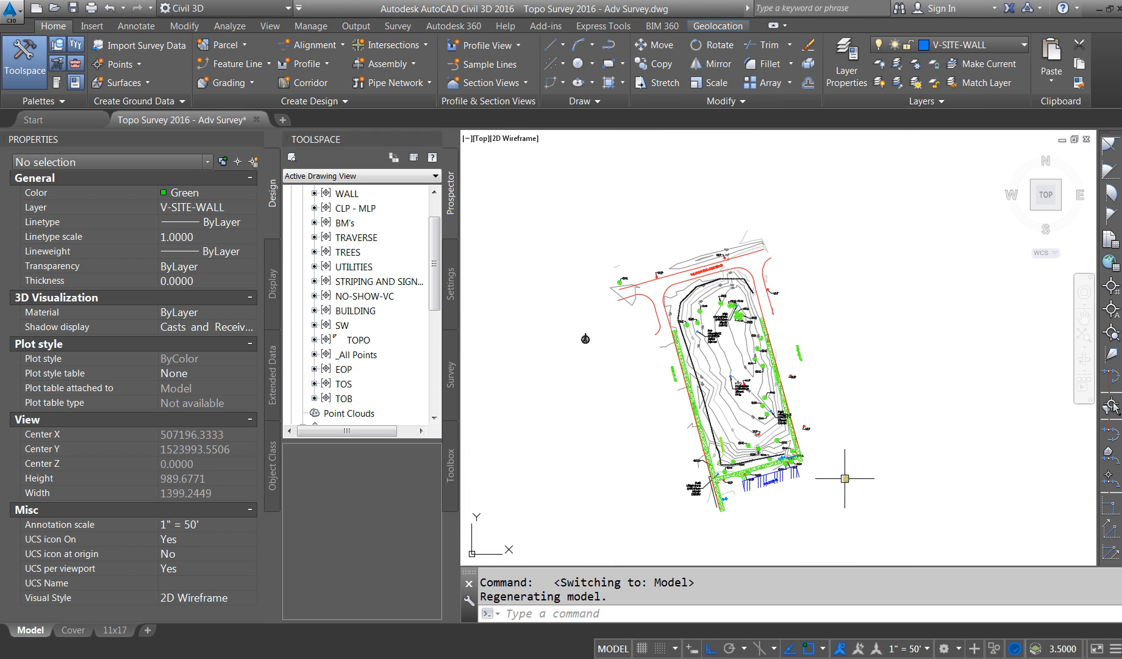
scroll(813, 374, "up", 10)
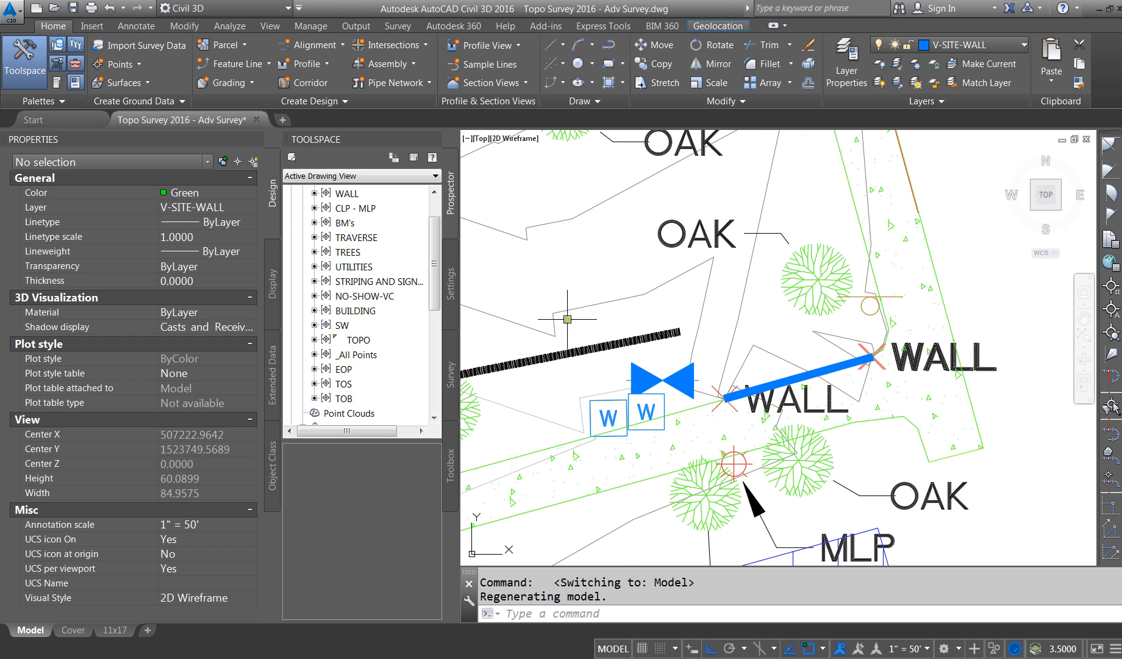
left_click(733, 388)
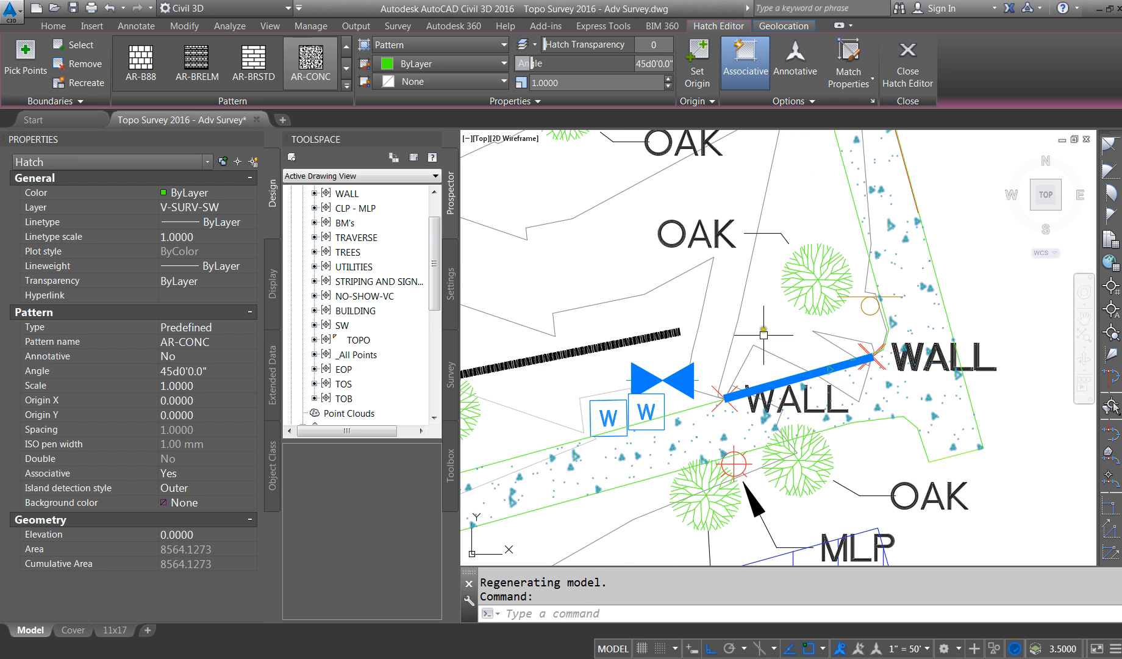
key("Escape")
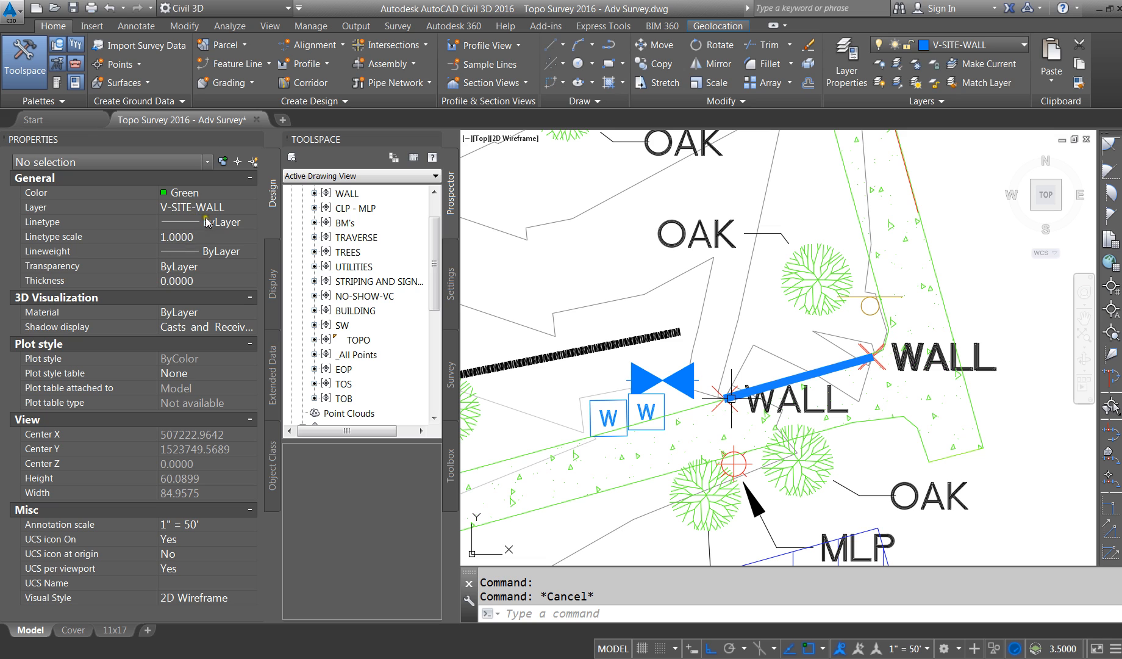
Update all point groups in the drawing
left_click(352, 194)
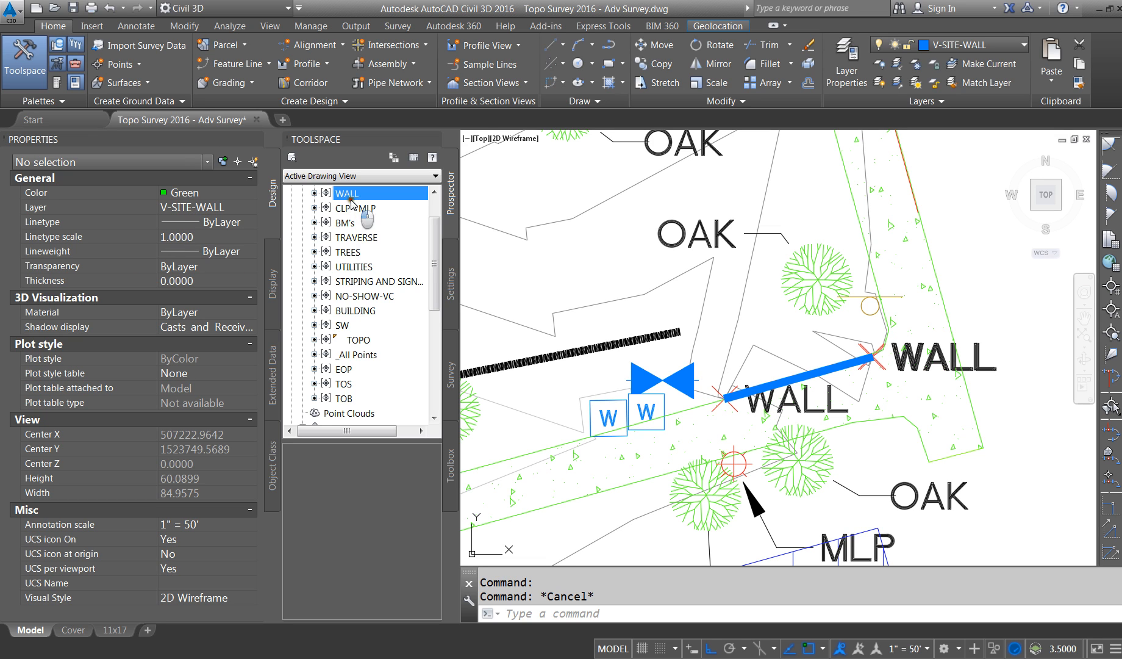
left_click(364, 222)
right_click(366, 222)
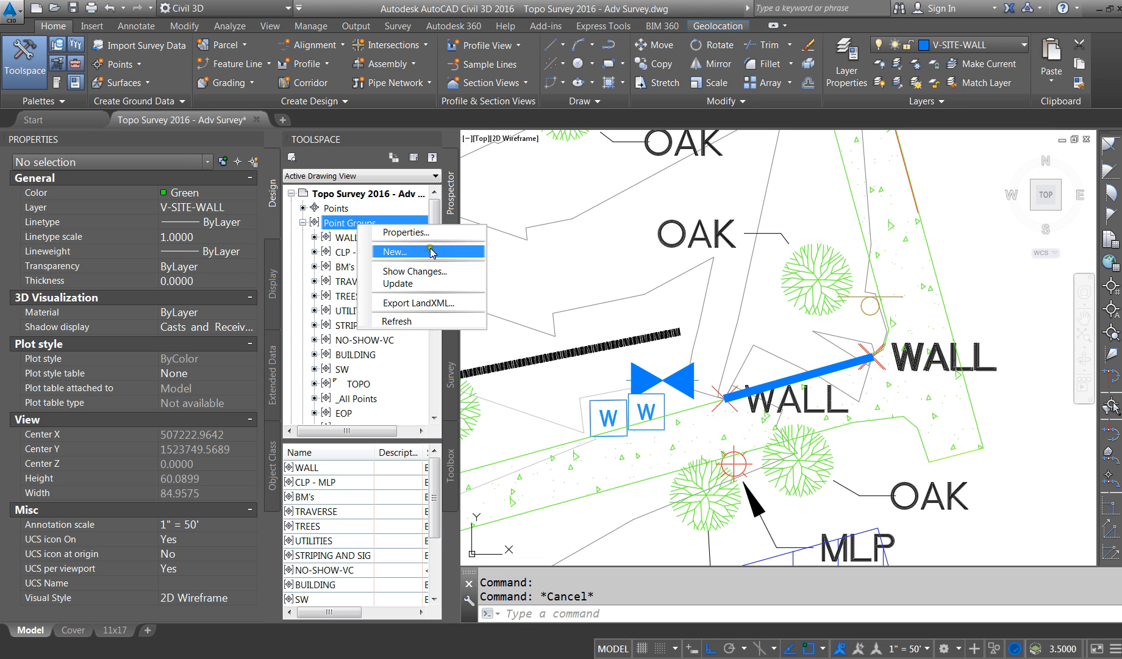
left_click(398, 285)
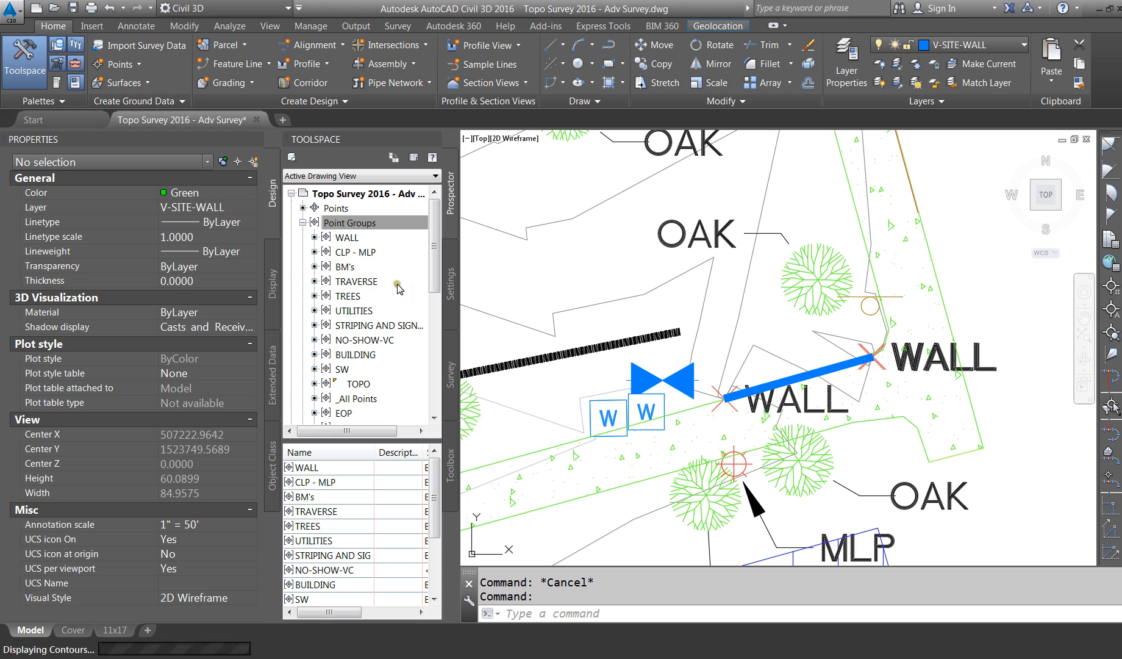
Move the WALL point group to the bottom of the point group display order and apply it
right_click(365, 227)
left_click(394, 229)
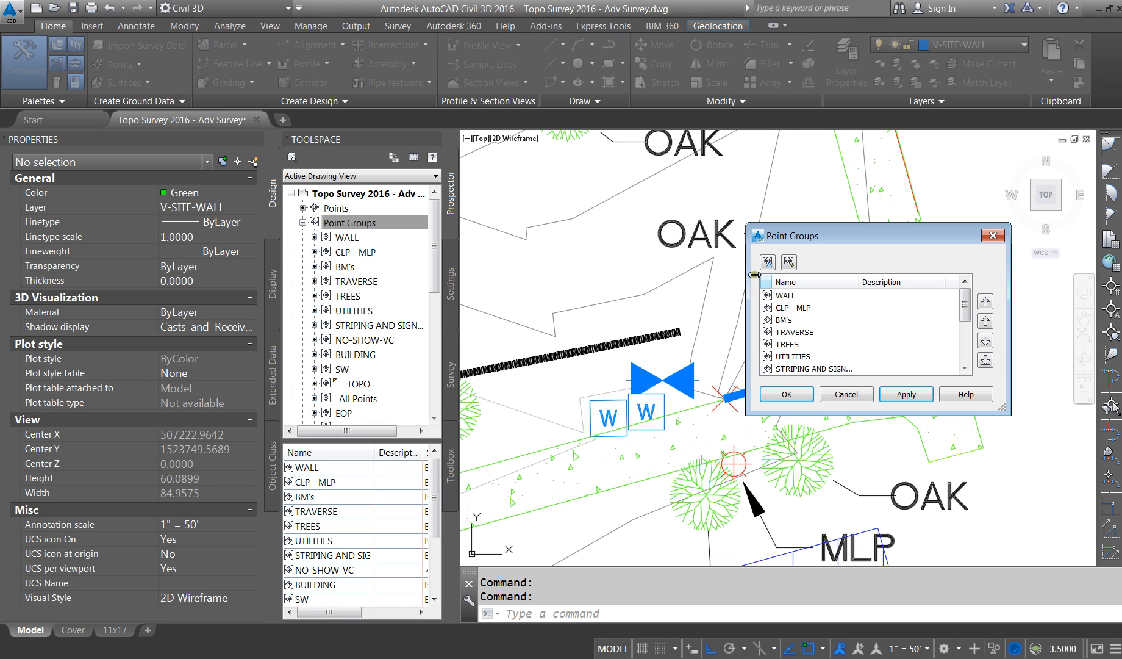
left_click(797, 296)
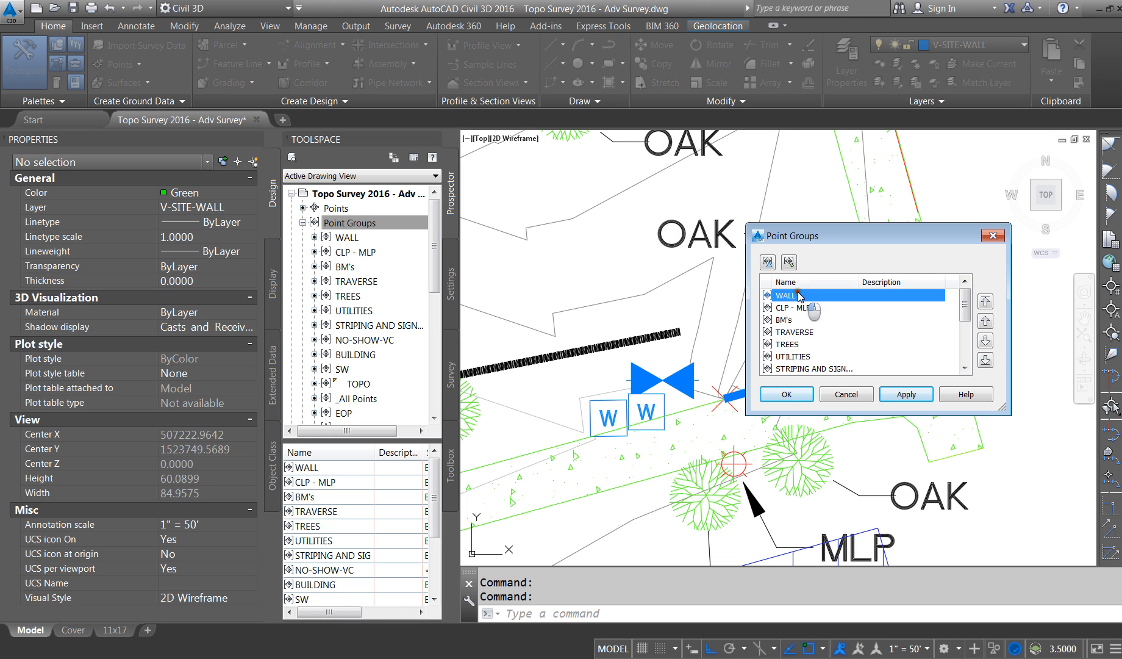
left_click(995, 359)
left_click(793, 395)
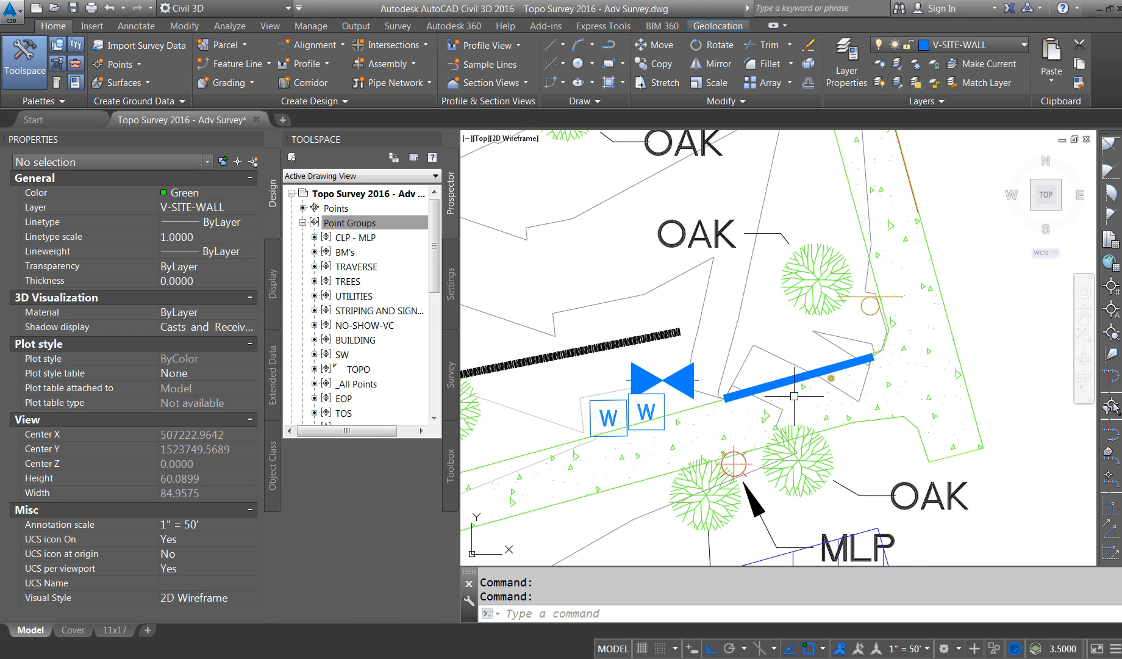
scroll(794, 395, "down", 5)
scroll(659, 335, "up", 3)
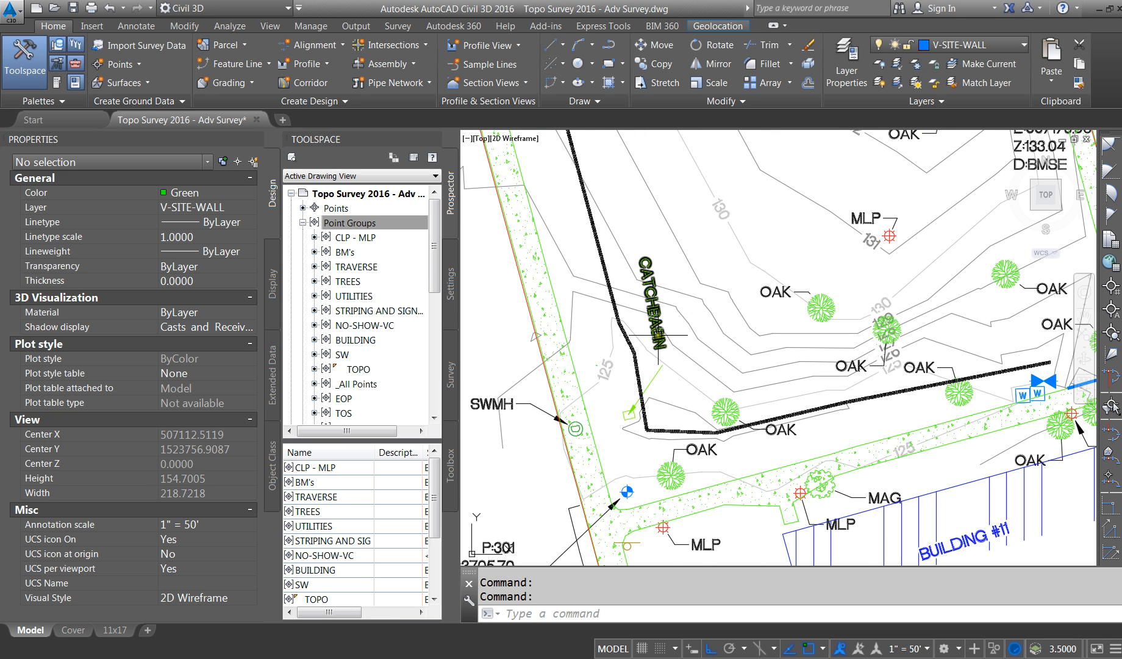
left_click(659, 334)
left_click(648, 385)
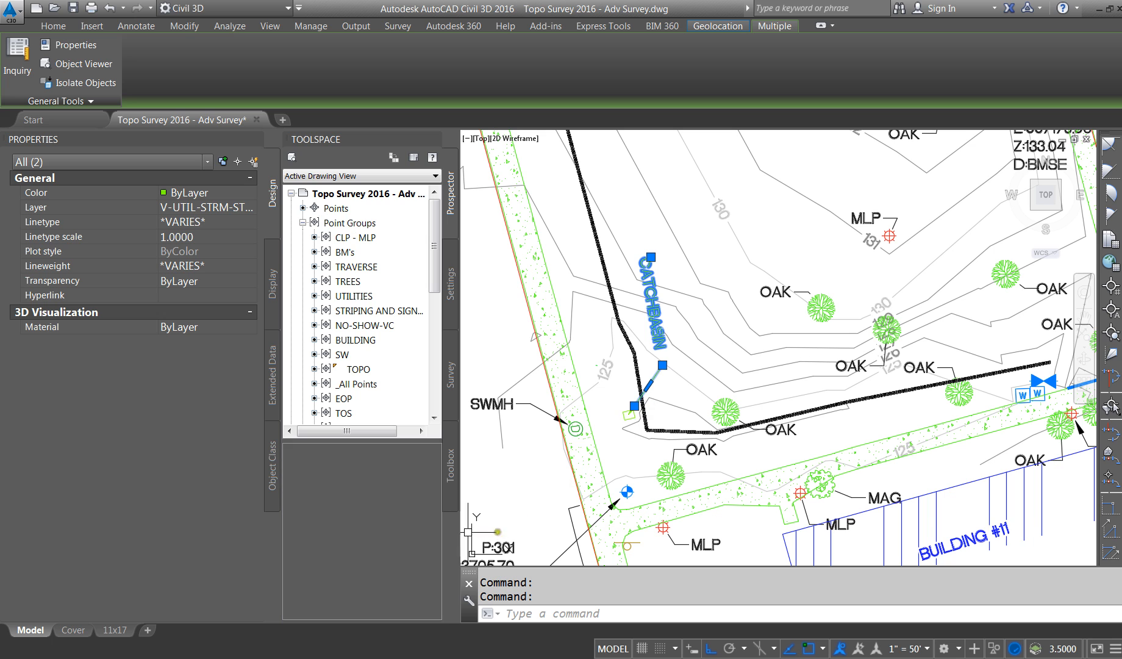
Open the 11x17 layout and activate its viewport around the CATCHBASIN label
left_click(115, 630)
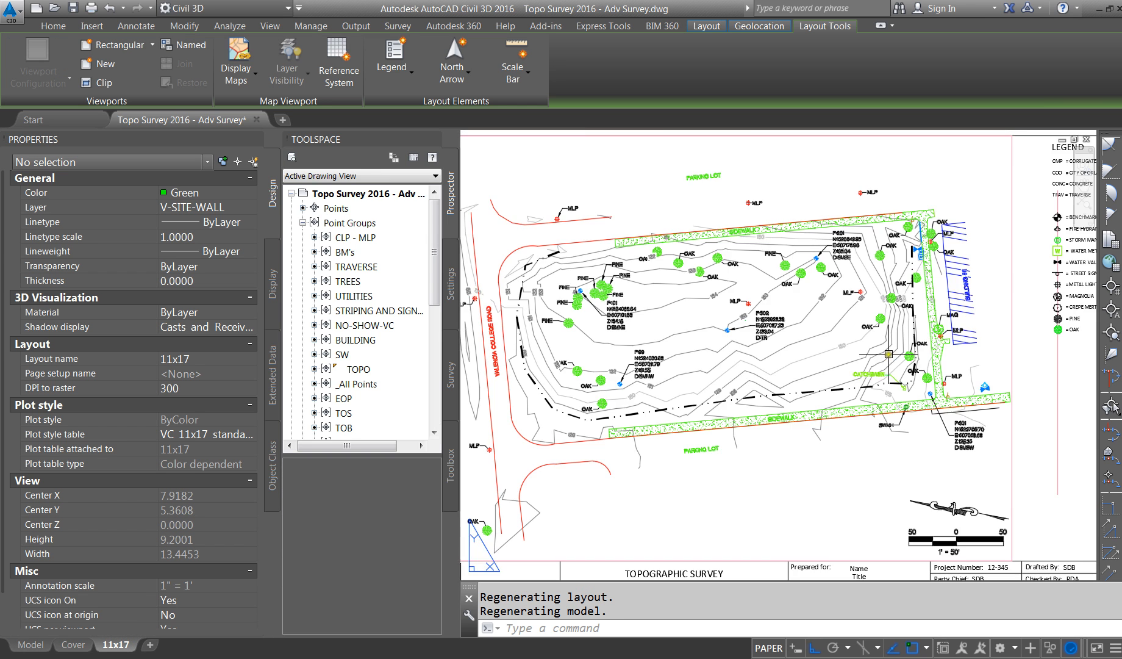
scroll(889, 354, "up", 4)
left_click(883, 379)
key("Escape")
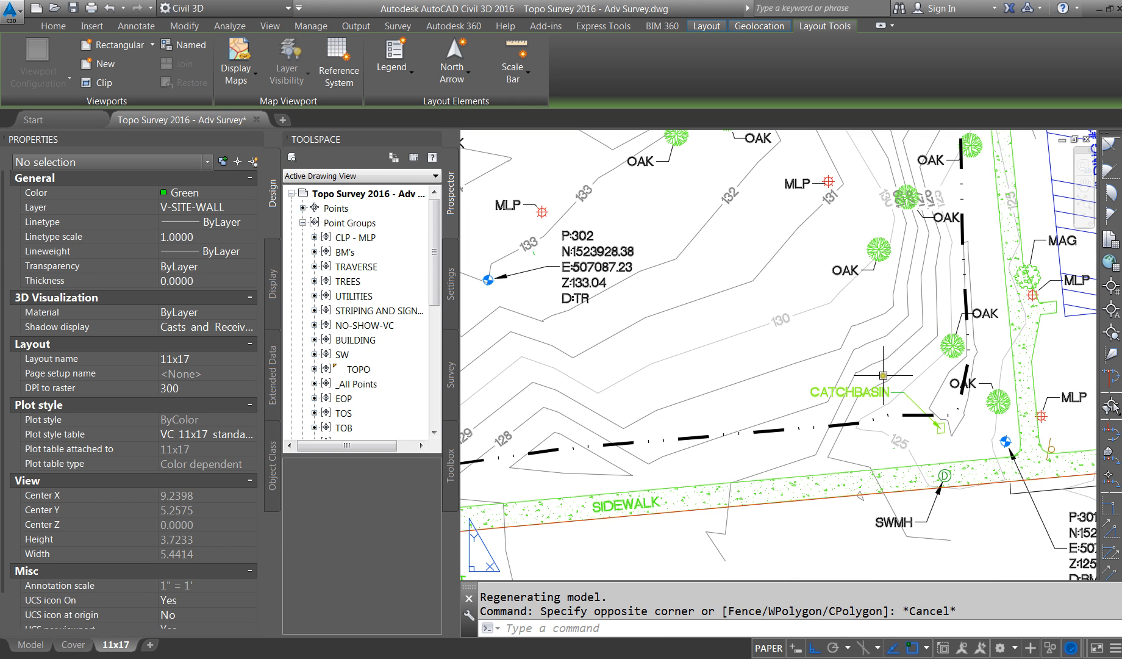
double_click(881, 371)
Copy the CATCHBASIN text with its leader line and arrowhead to the outer side of the sidewalk corner near the blue wall line
left_click(877, 394)
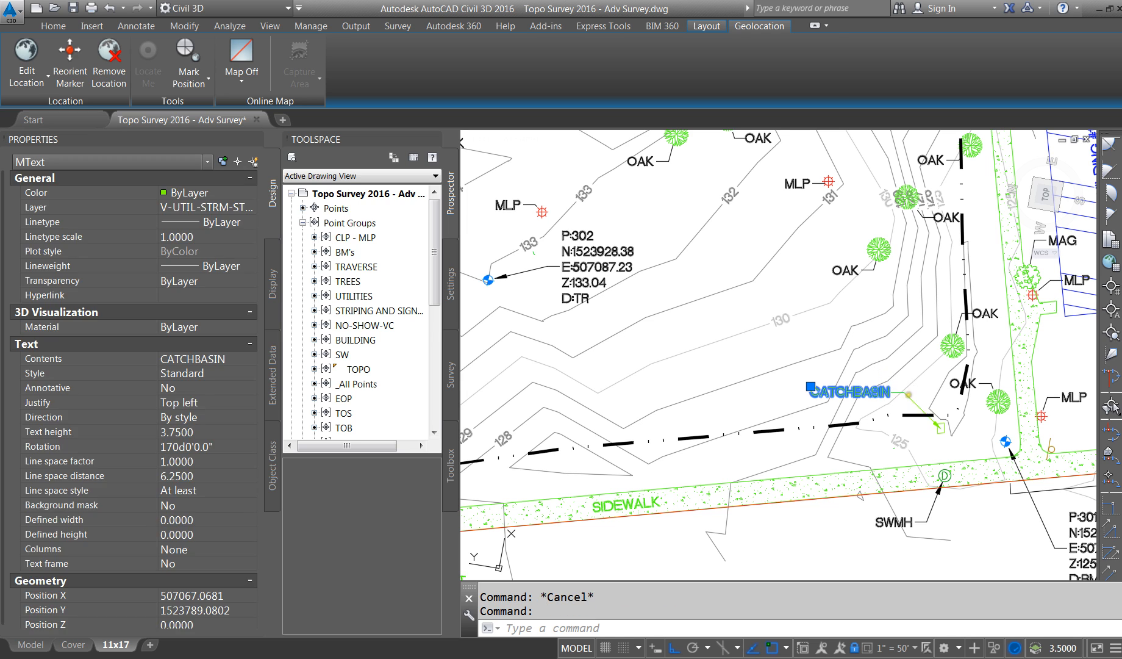
left_click(909, 396)
left_click(895, 391)
scroll(935, 423, "up", 4)
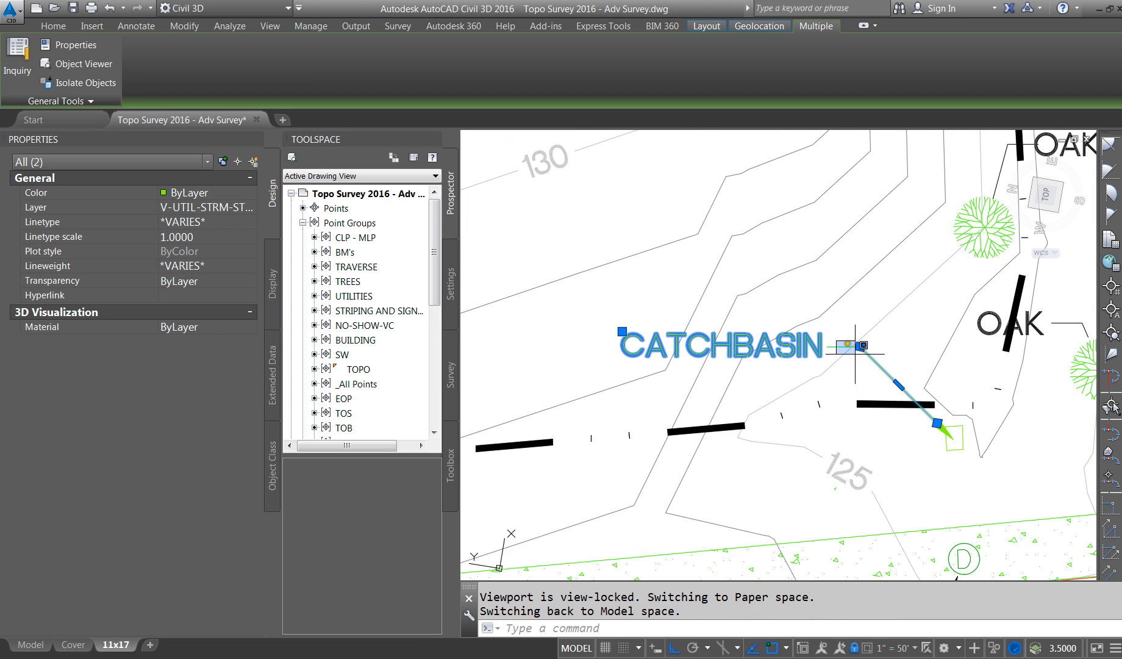
left_click(825, 353)
left_click(835, 347)
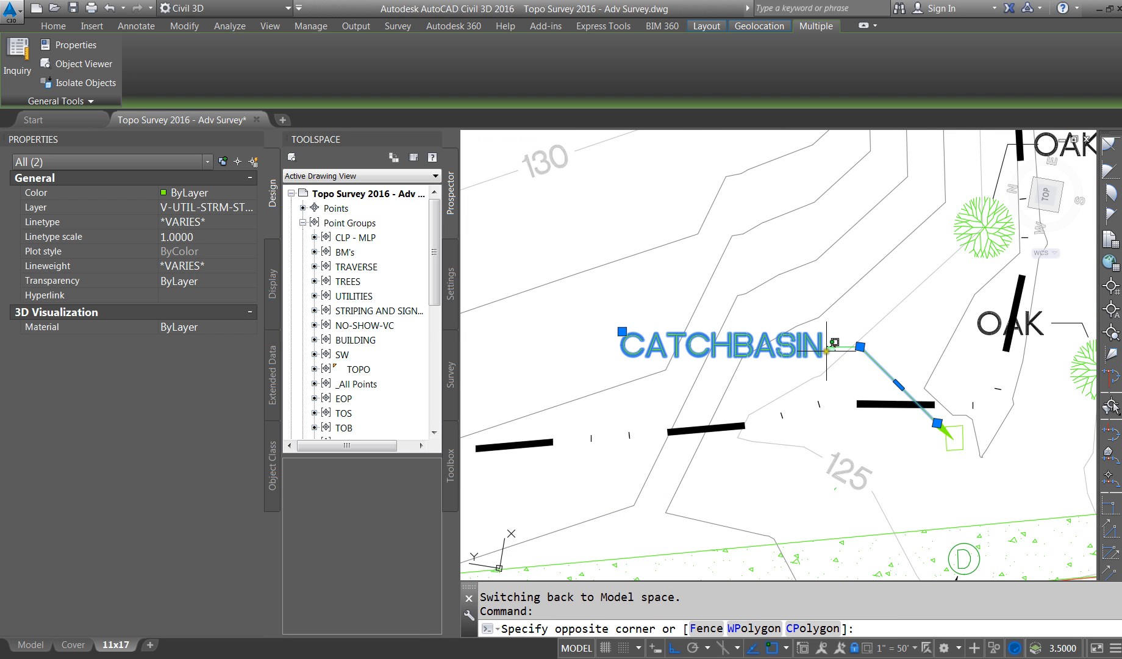
left_click(830, 349)
scroll(944, 428, "up", 2)
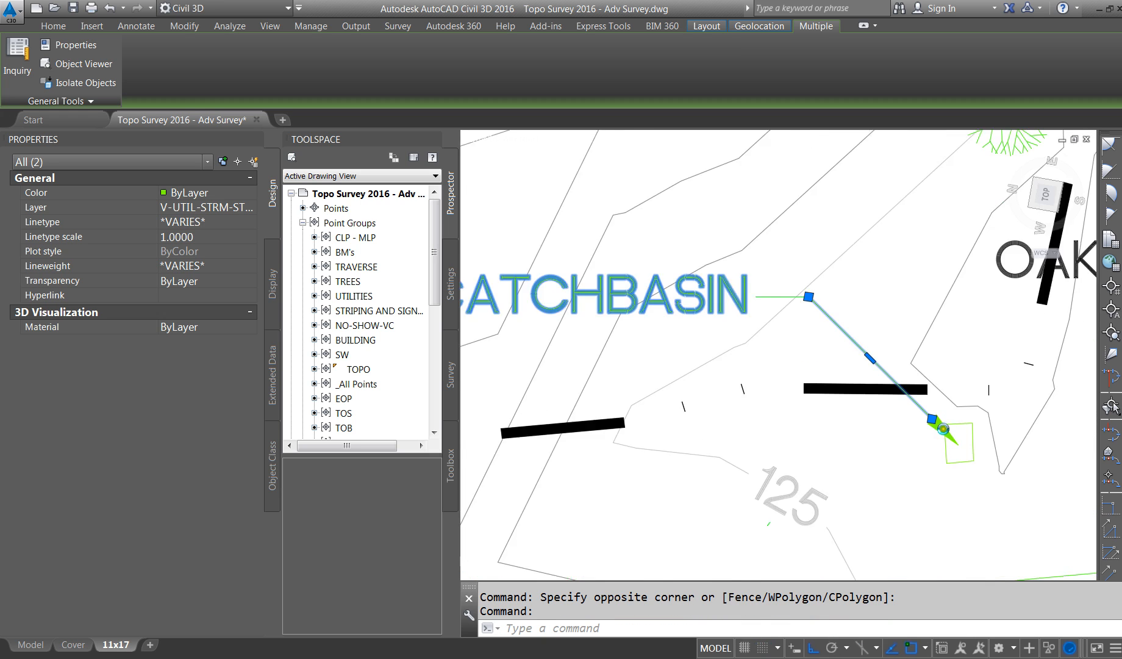
scroll(943, 429, "up", 2)
left_click(948, 407)
type("C")
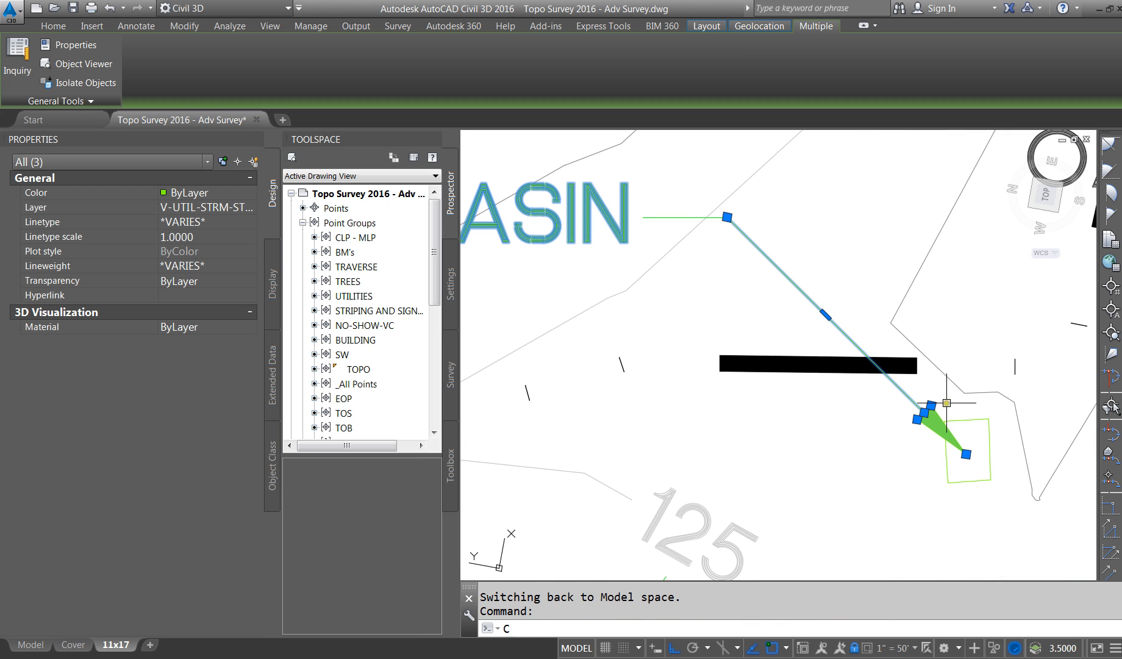
type("O")
key("Return")
left_click(947, 403)
scroll(879, 452, "down", 5)
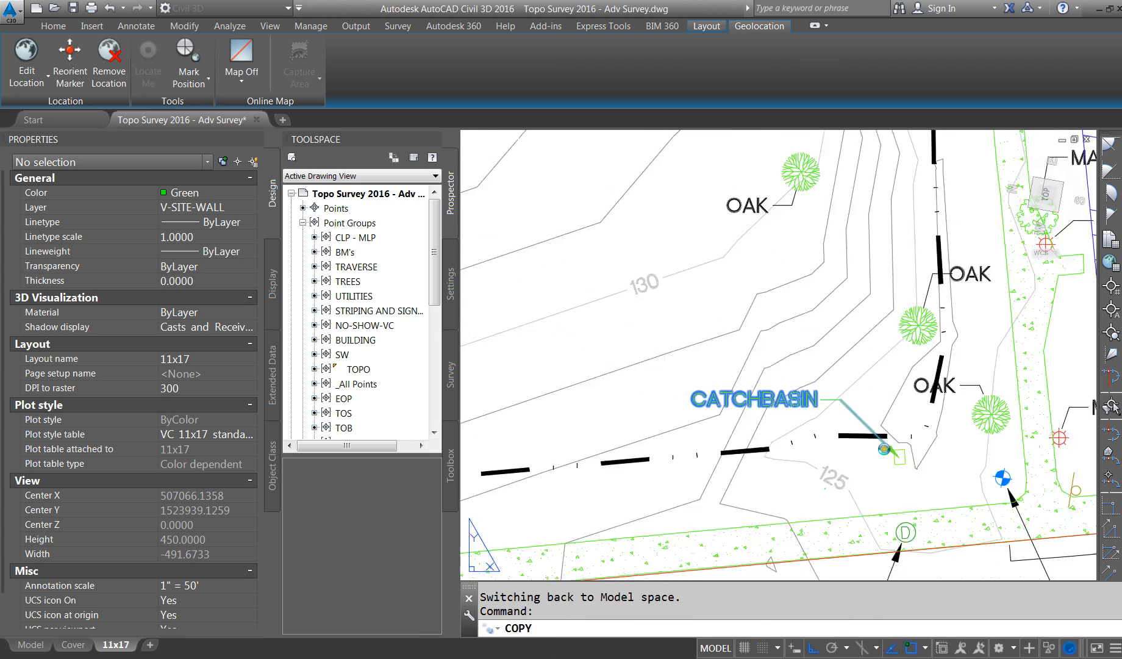
left_click(883, 333)
scroll(883, 333, "down", 6)
scroll(909, 272, "up", 10)
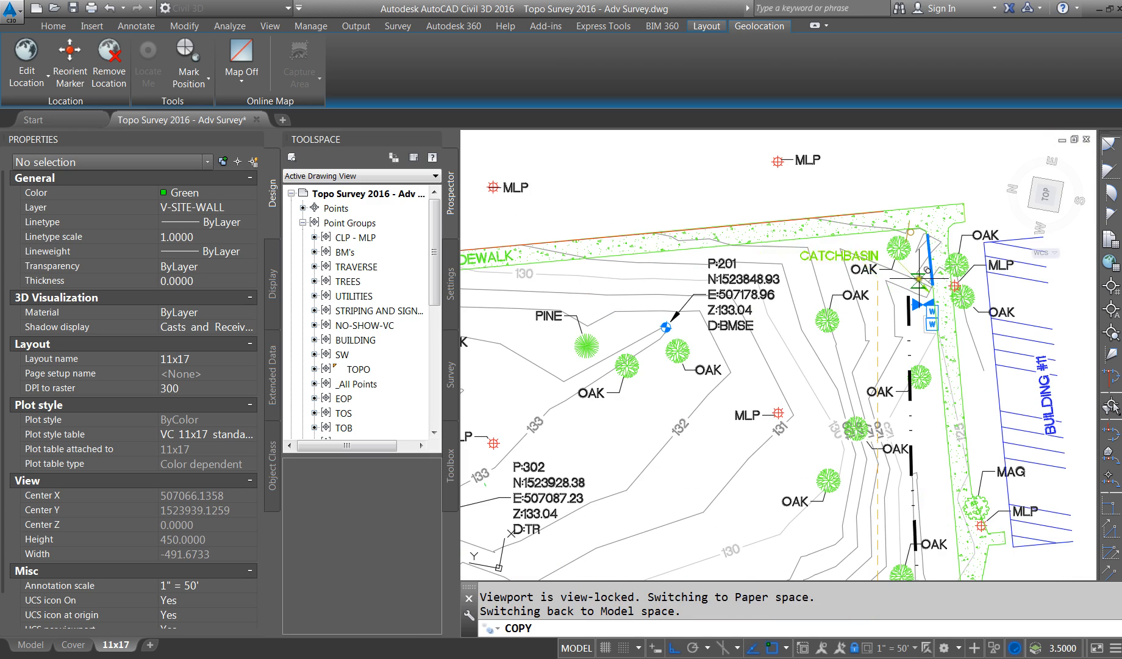
scroll(910, 273, "down", 3)
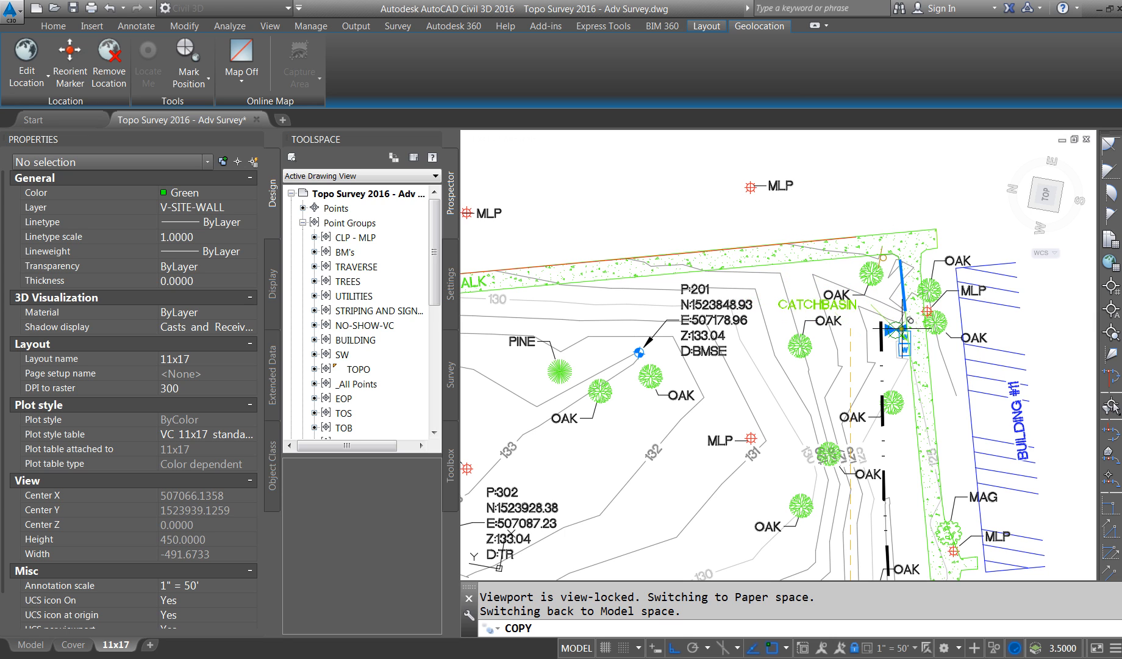
left_click(947, 238)
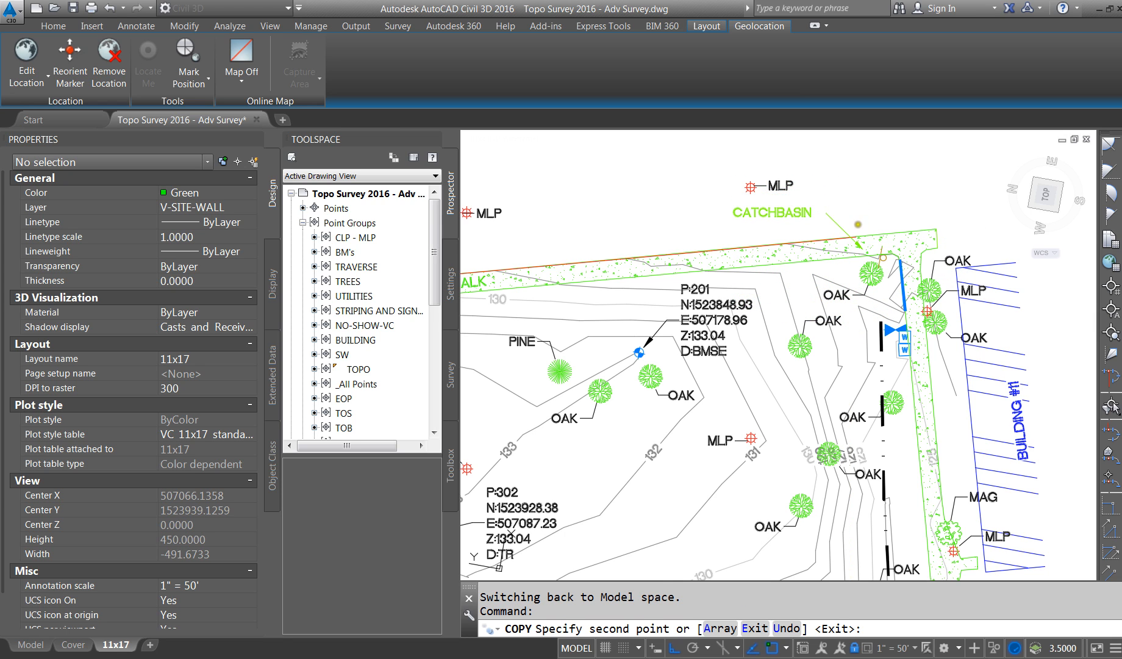
key("Escape")
Mirror the copied leader line and arrowhead about a vertical axis through the arrow tip, erasing the source objects
scroll(845, 226, "up", 4)
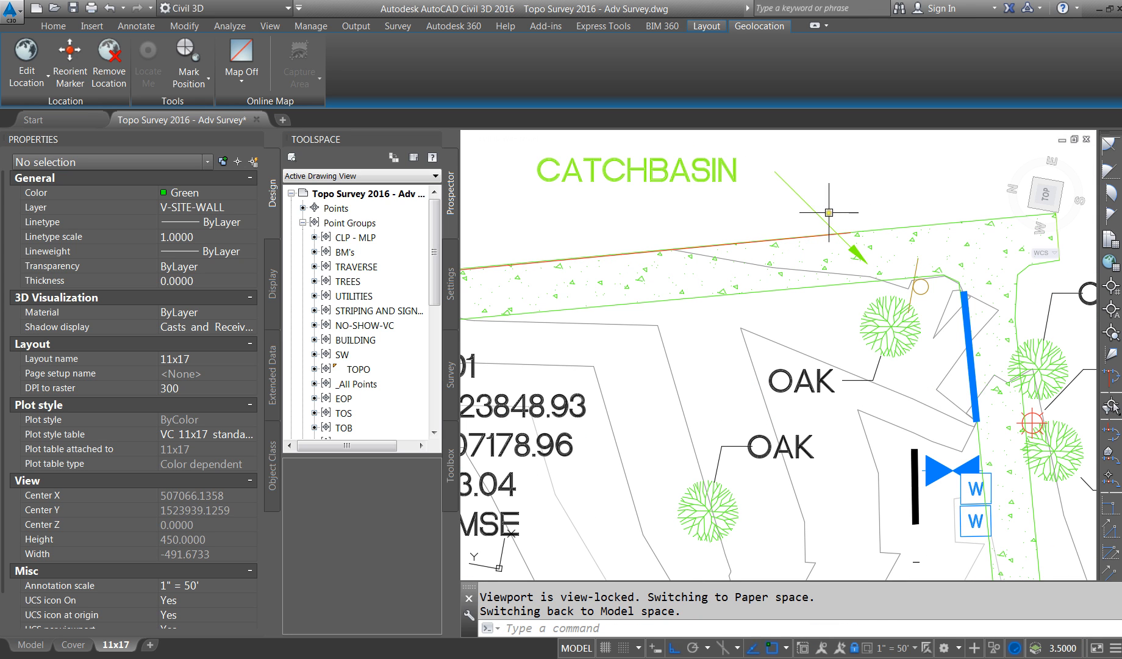
left_click(829, 212)
left_click(814, 216)
left_click(859, 255)
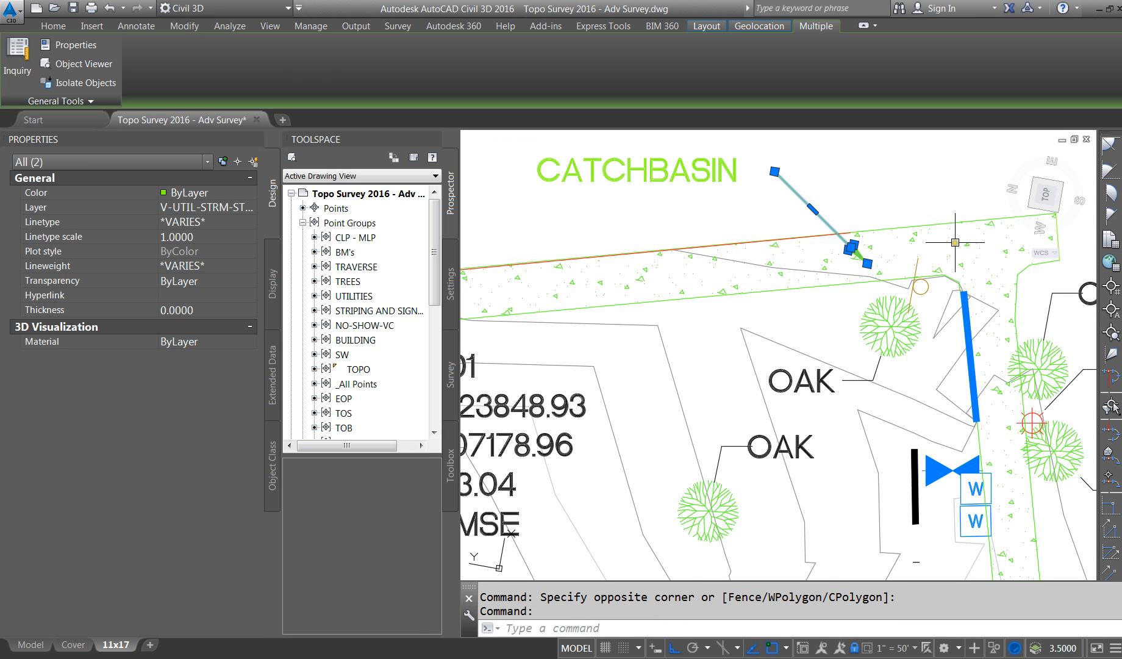
type("MIRROR")
key("Return")
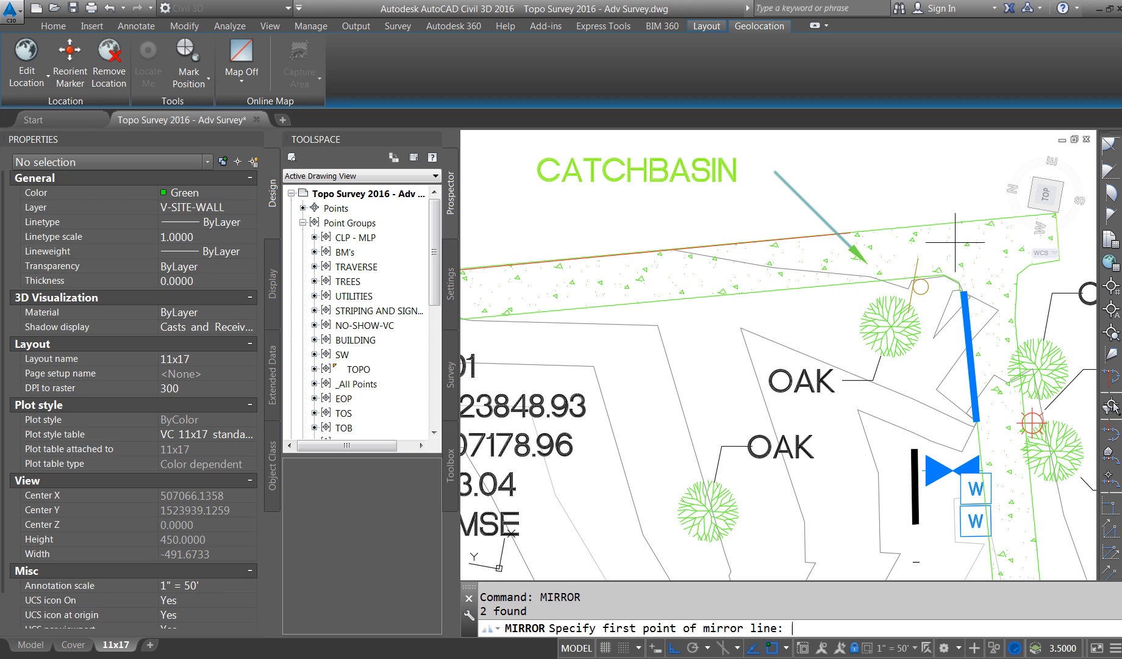
left_click(865, 265)
left_click(839, 392)
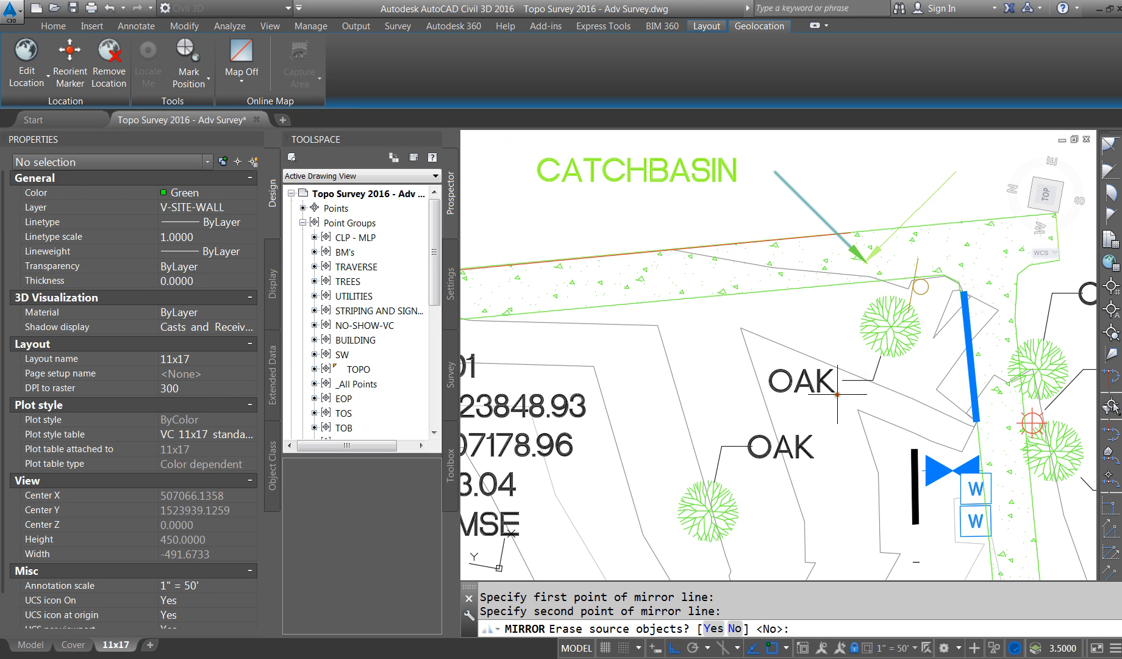
type("y")
key("Return")
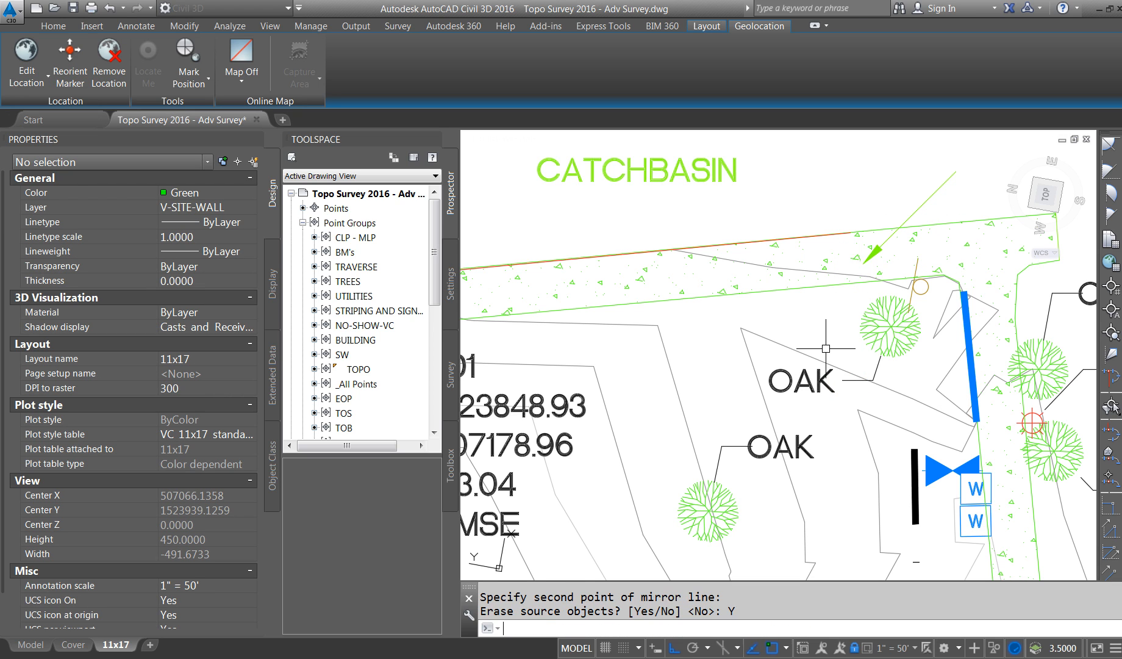
key("Escape")
key("Escape")
Move the mirrored leader line and arrowhead so the arrow tip touches the blue wall line
type("M")
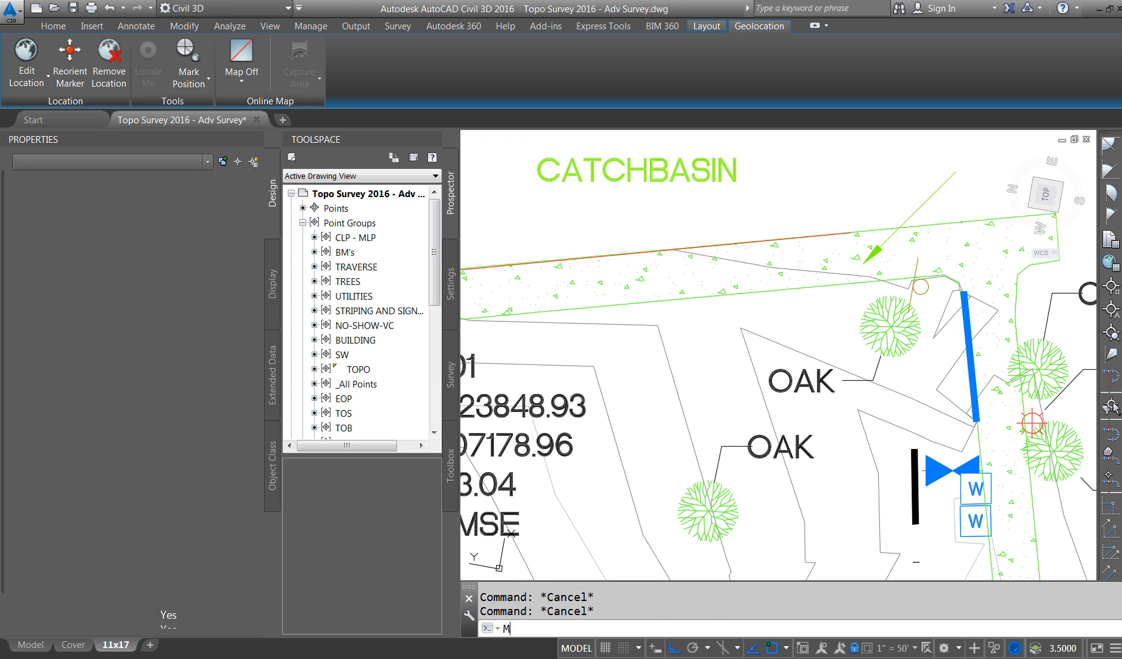
key("Return")
type("P")
key("Return")
key("Return")
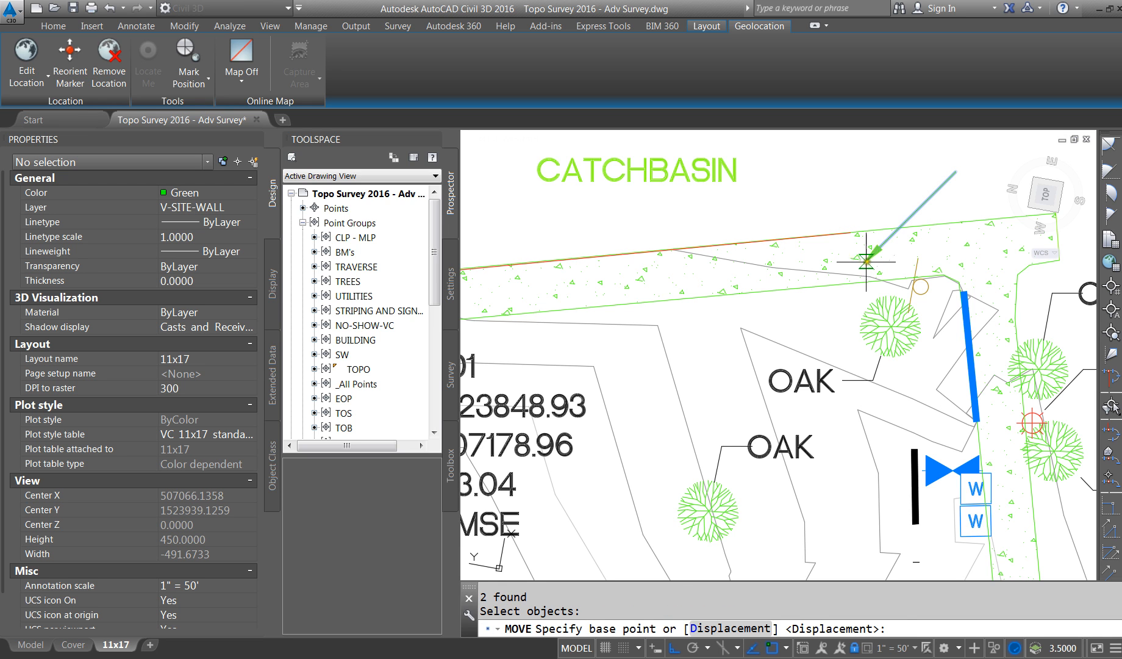
left_click(866, 263)
scroll(979, 310, "down", 3)
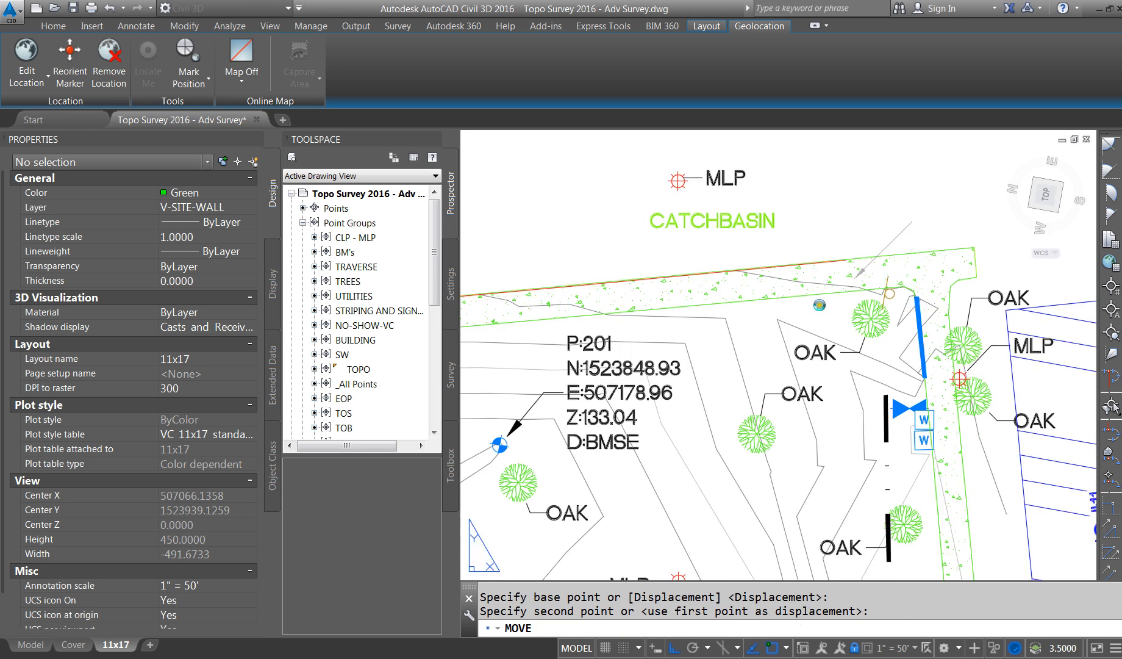
scroll(897, 300, "up", 3)
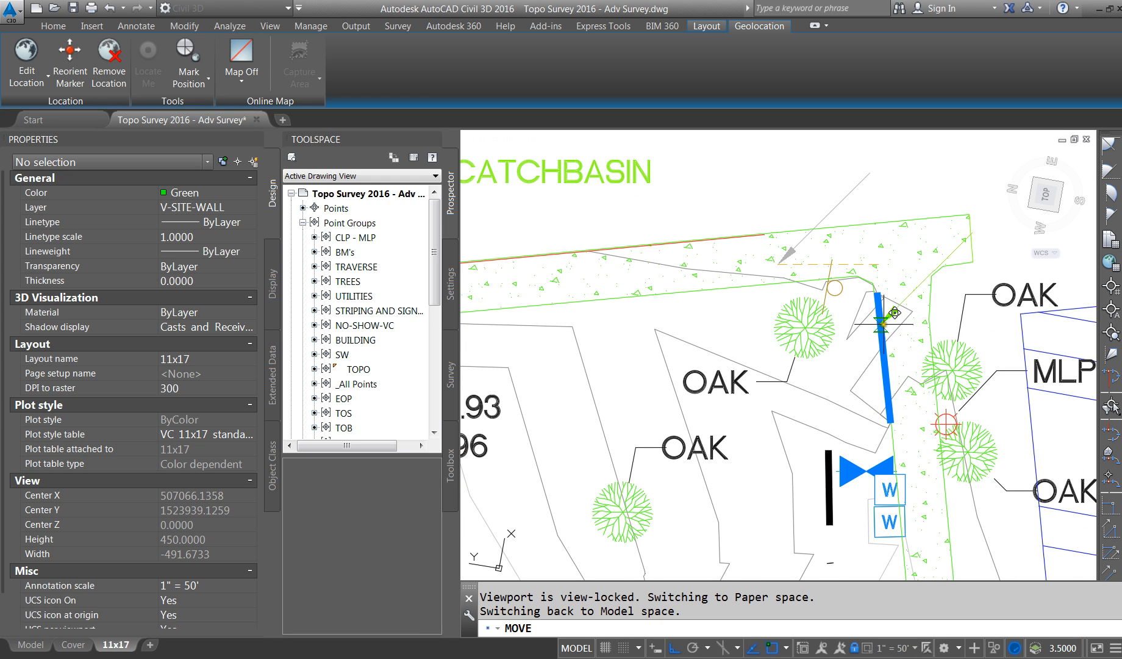
left_click(884, 324)
key("Escape")
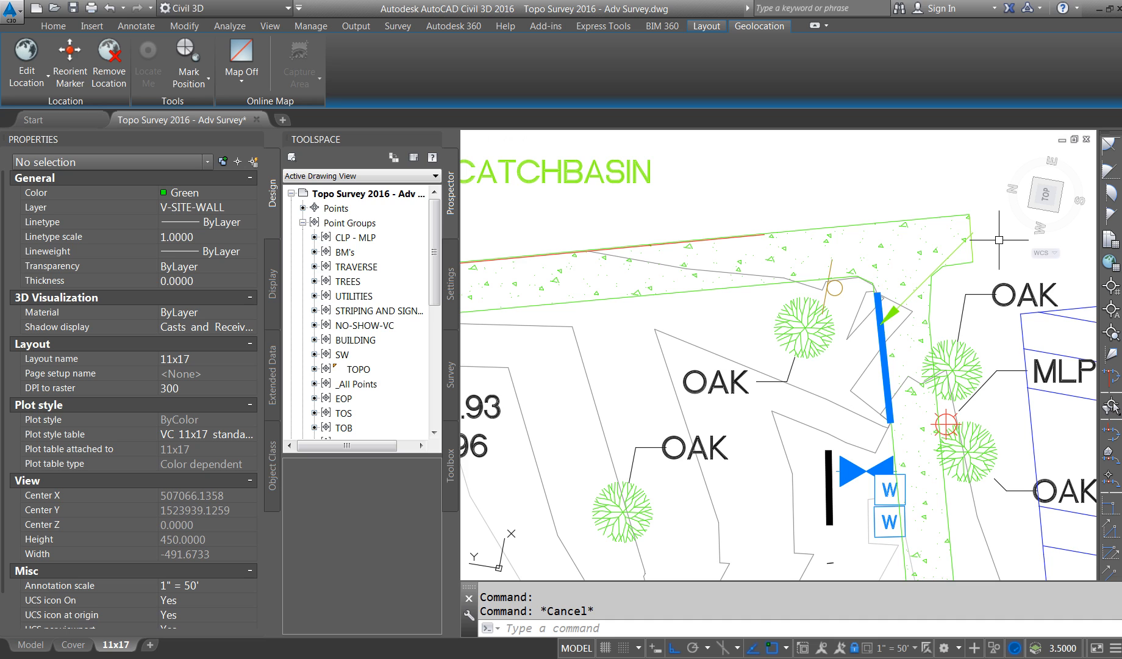
Draw a short horizontal polyline outward from the upper endpoint of the wall leader
type("PL")
key("Return")
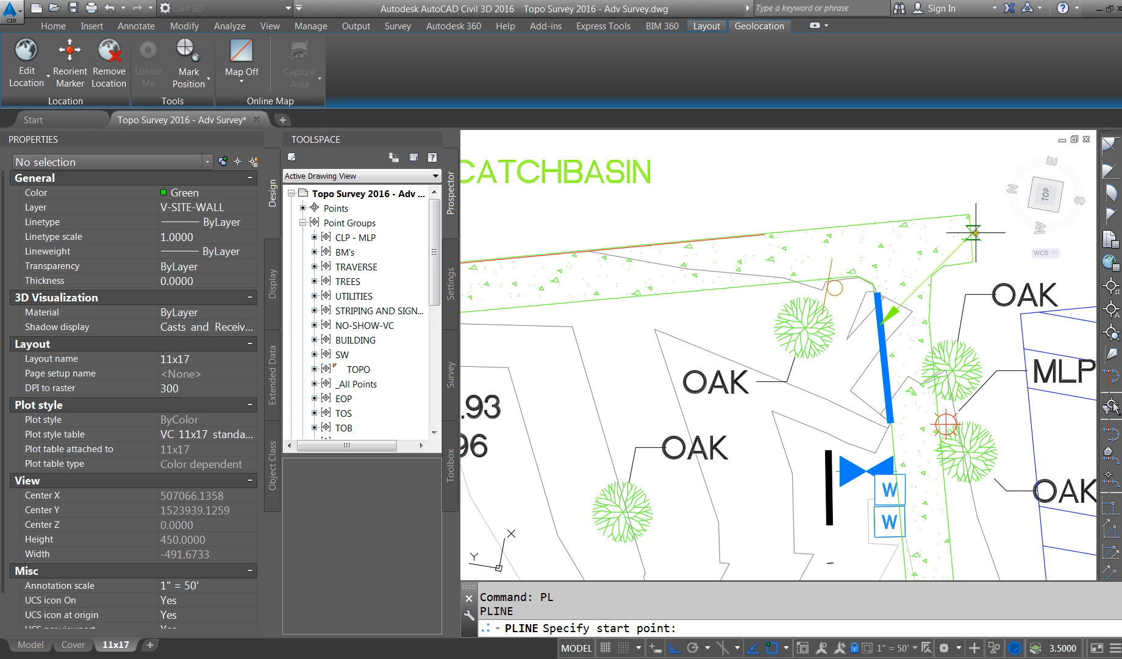
right_click(986, 226, "shift")
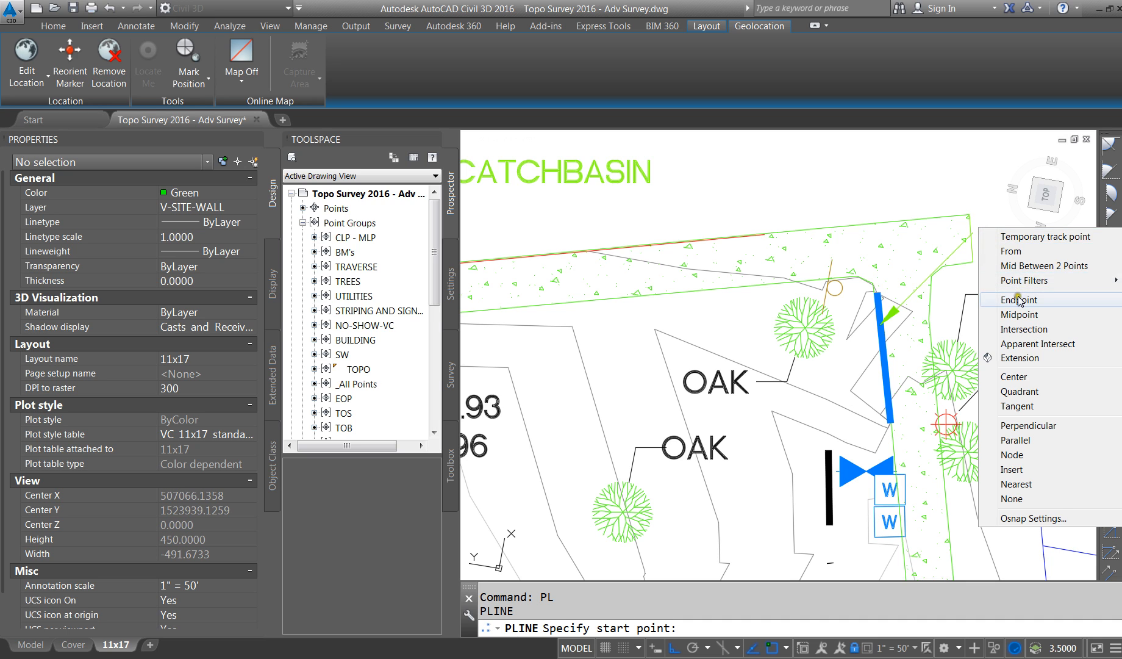
left_click(1023, 299)
left_click(975, 232)
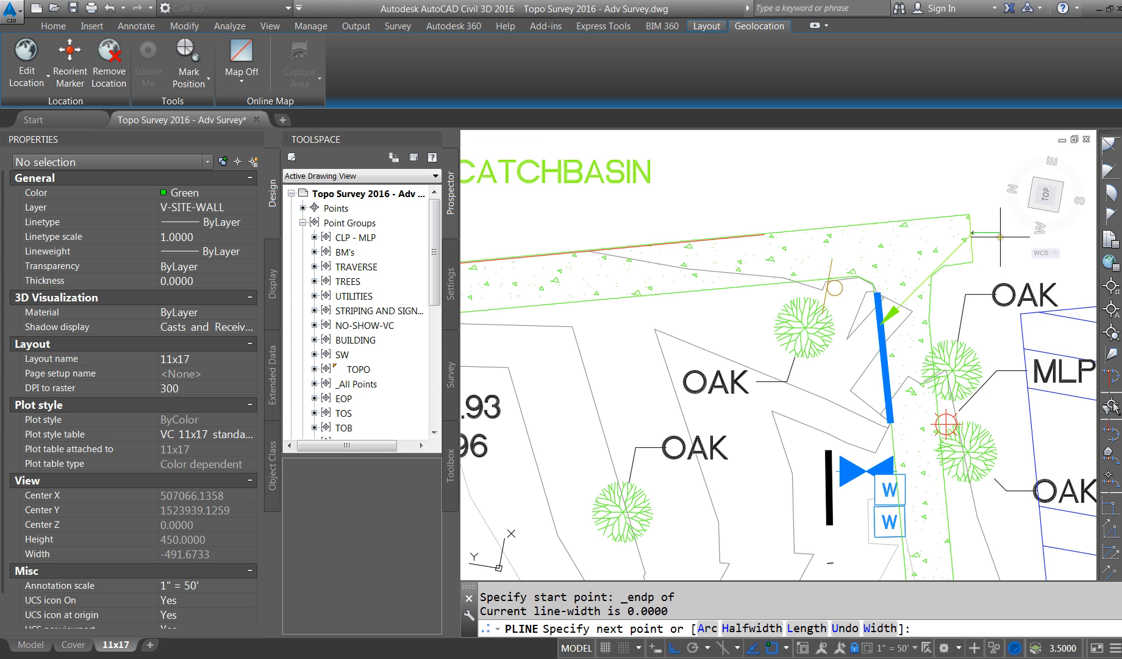
key("Escape")
Move the copied CATCHBASIN text, with ortho off, to the end of the wall leader's horizontal segment
left_click(647, 174)
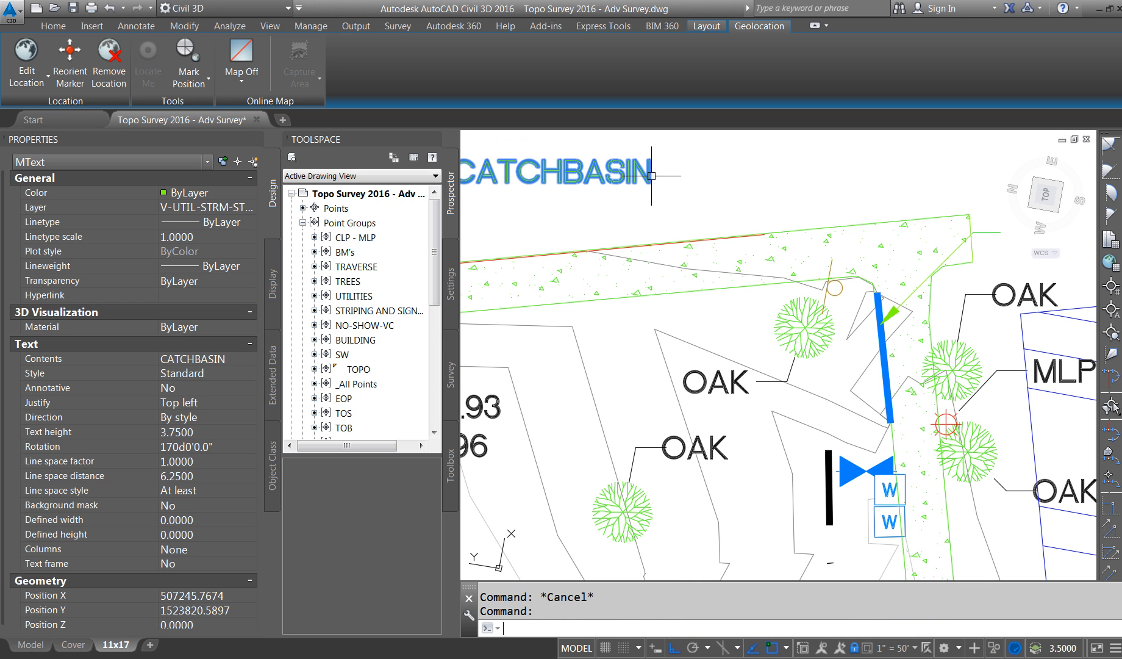
type("m")
key("Return")
left_click(651, 176)
scroll(604, 196, "down", 4)
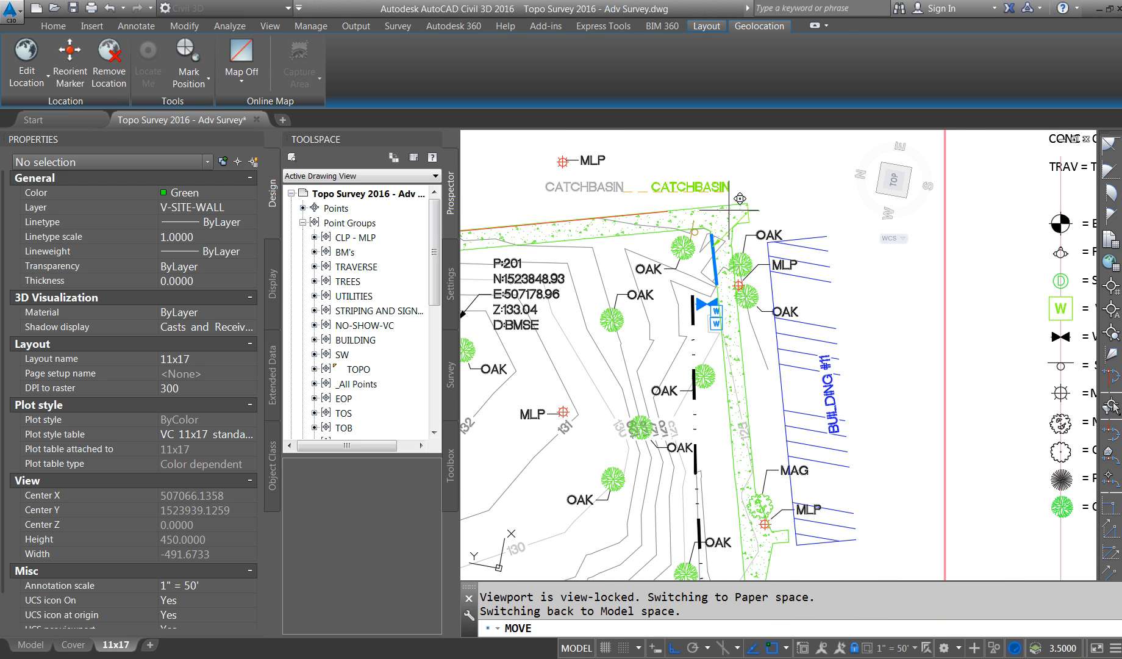
key("F8")
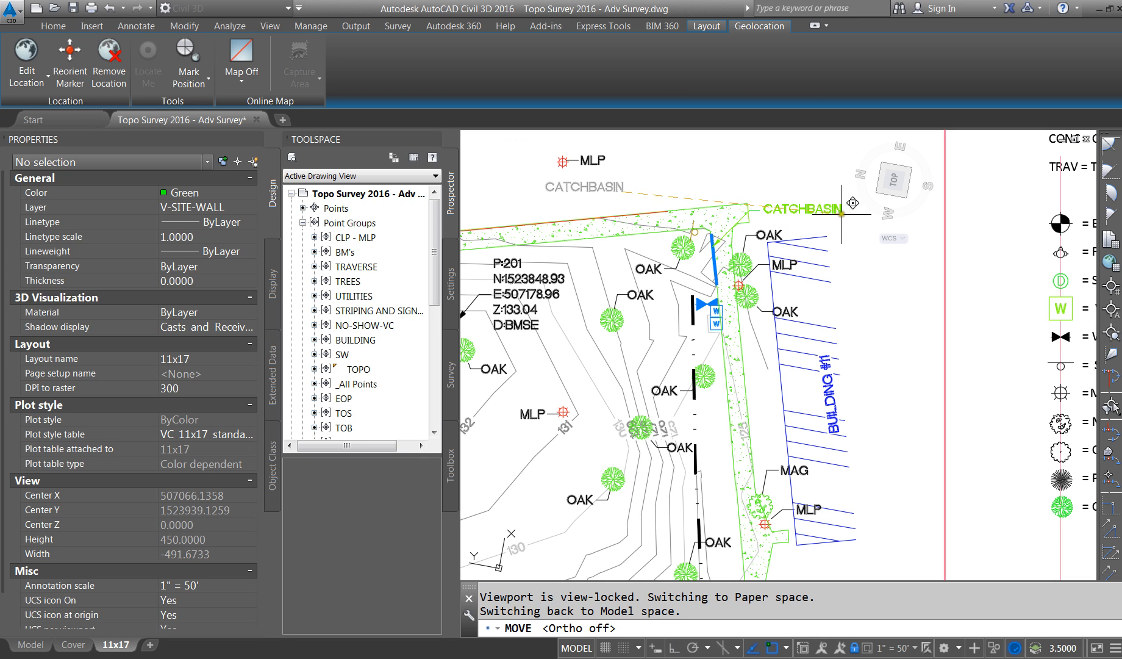
left_click(841, 214)
key("Escape")
Change the text of the copied label beside the wall leader to RETAINING WALL
left_click(840, 213)
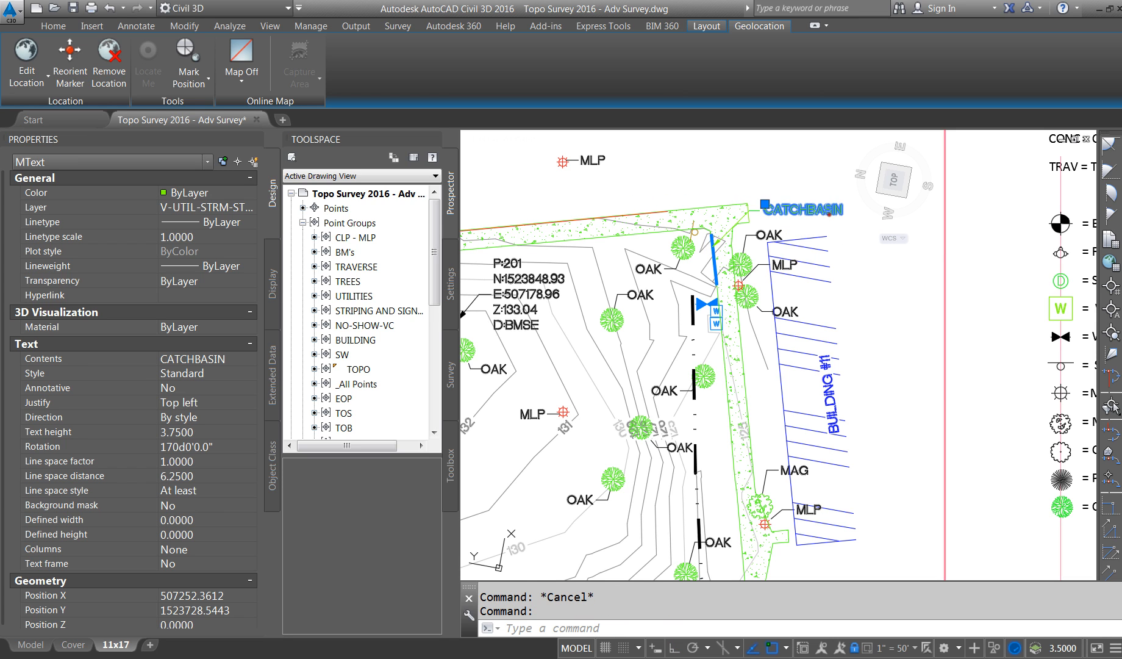
double_click(841, 213)
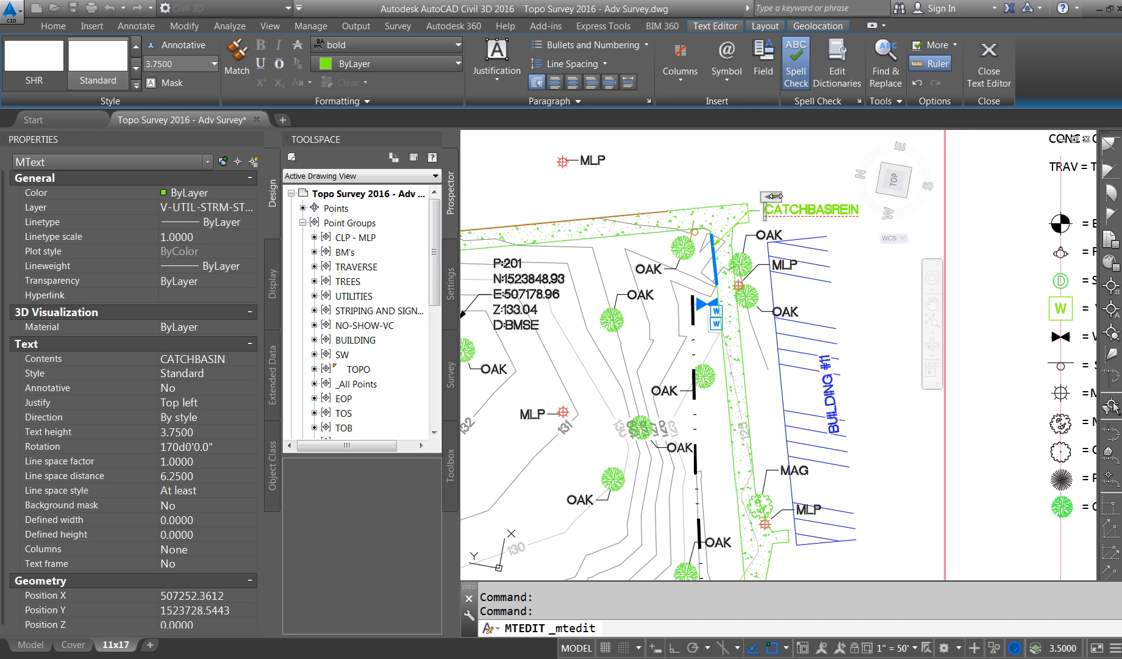
left_click_drag(860, 209, 723, 211)
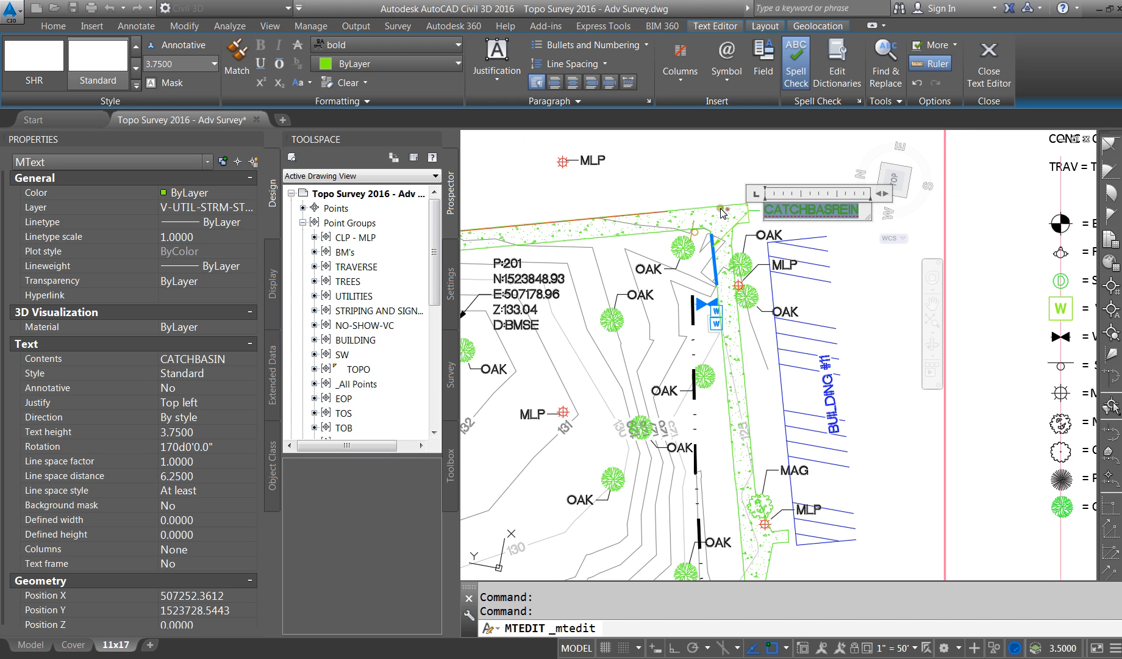
type("RETAINING WALL")
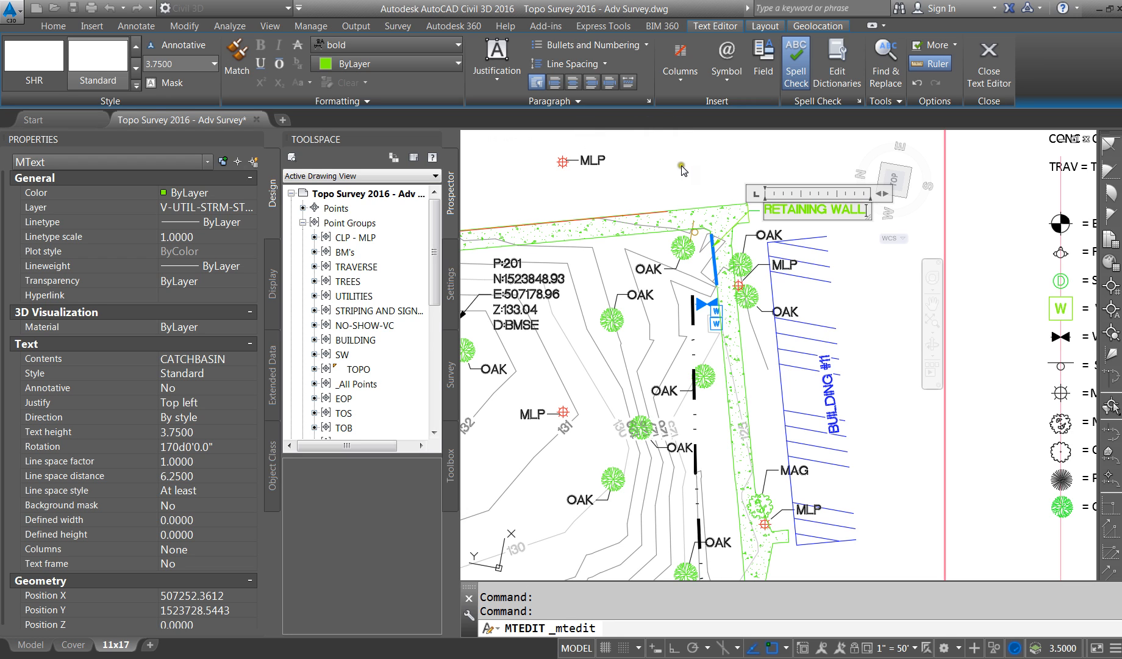
left_click(682, 170)
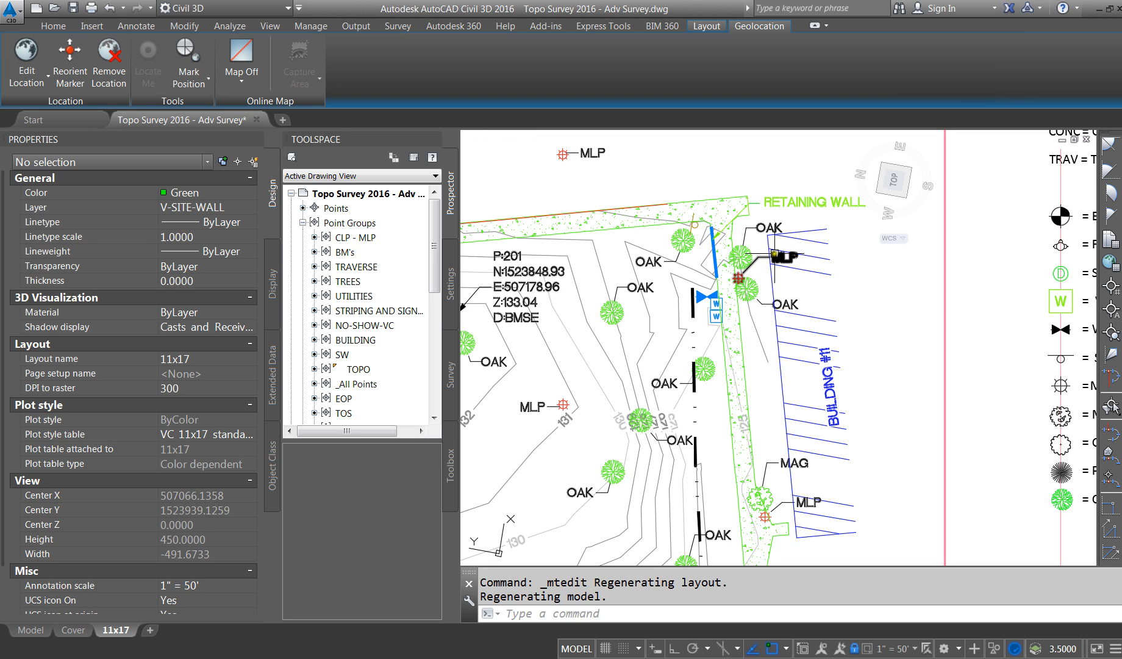
left_click(721, 226)
scroll(721, 225, "up", 3)
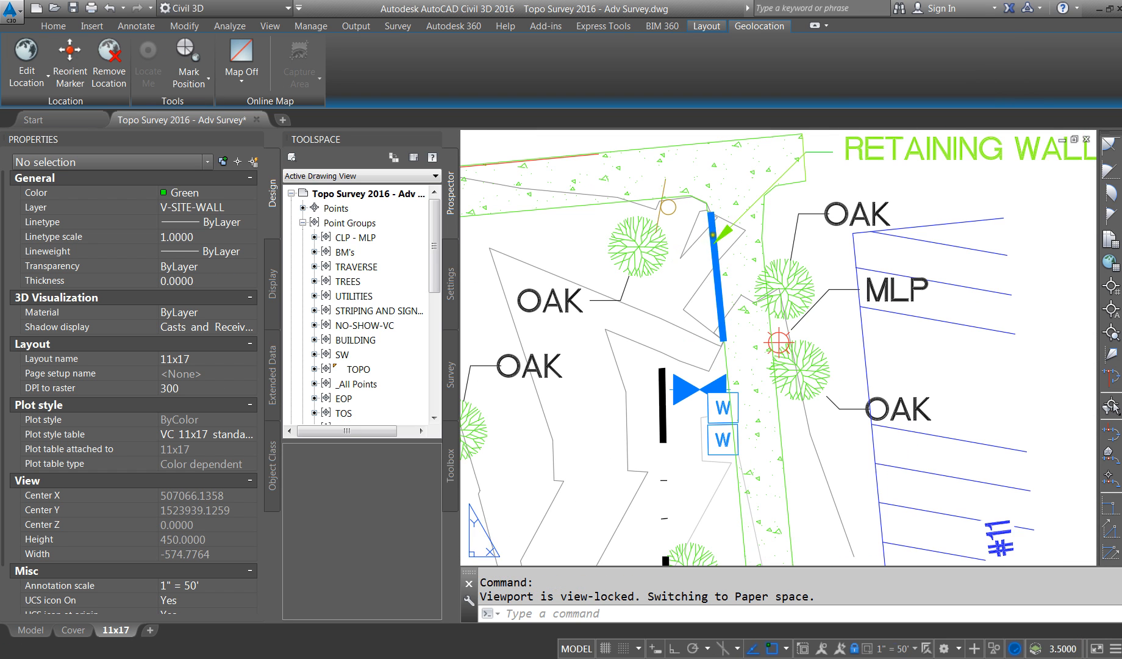
Activate paper space and check the insertion scale of the OAK symbol in the legend
scroll(862, 325, "down", 3)
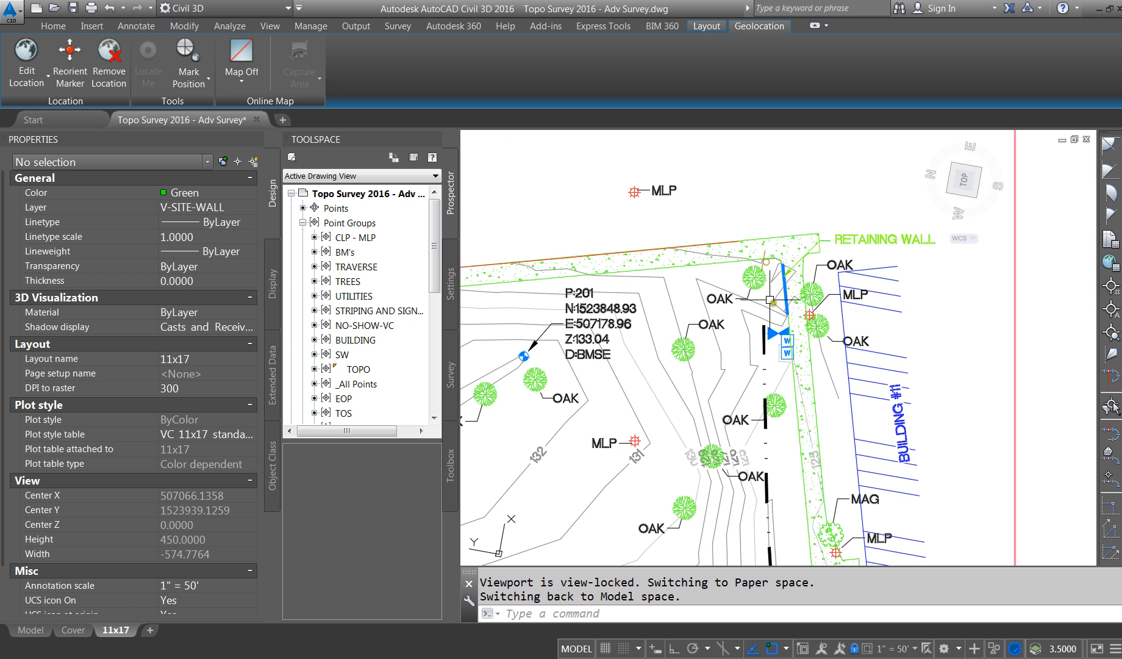
scroll(772, 272, "down", 3)
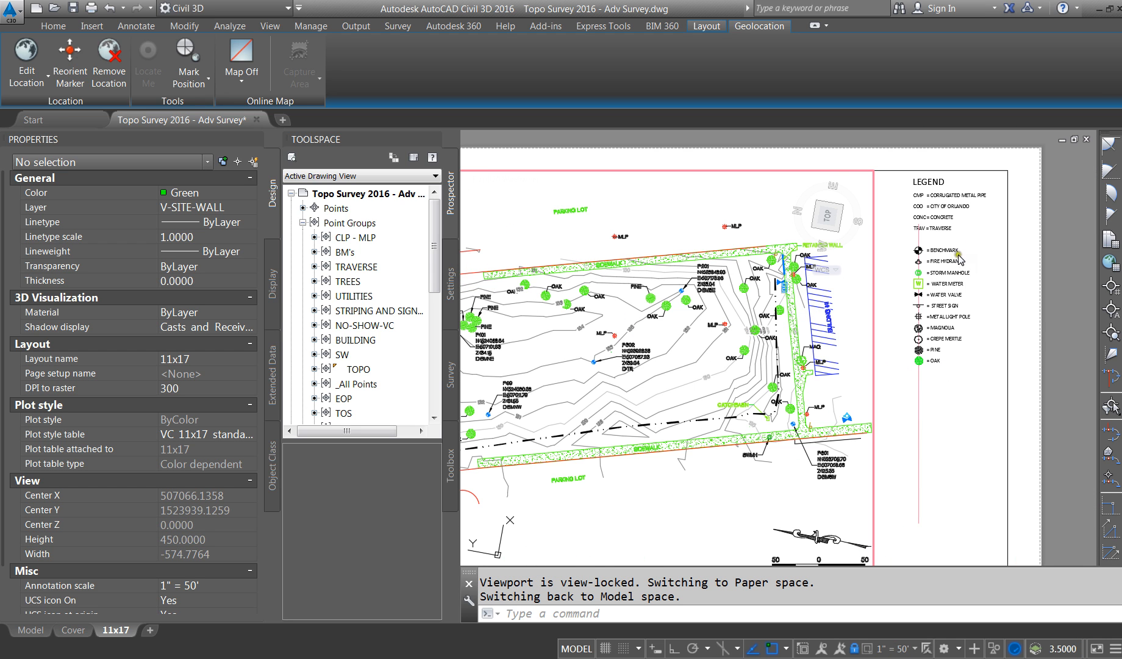
scroll(959, 258, "up", 4)
scroll(799, 302, "down", 2)
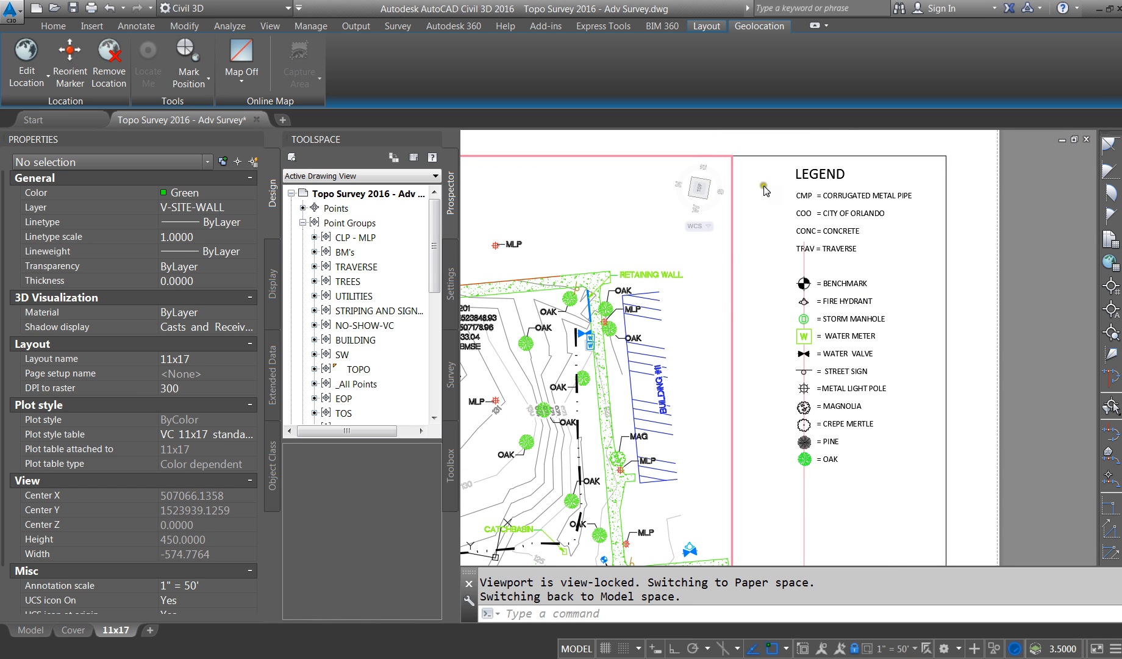
scroll(886, 366, "up", 2)
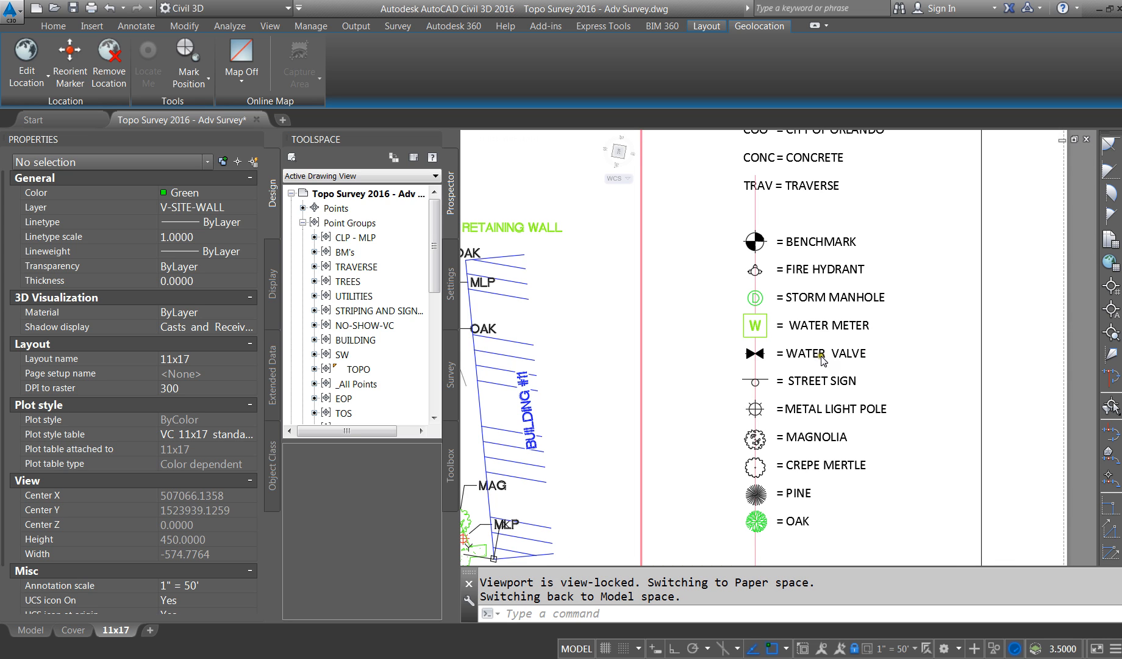
double_click(769, 523)
left_click(759, 528)
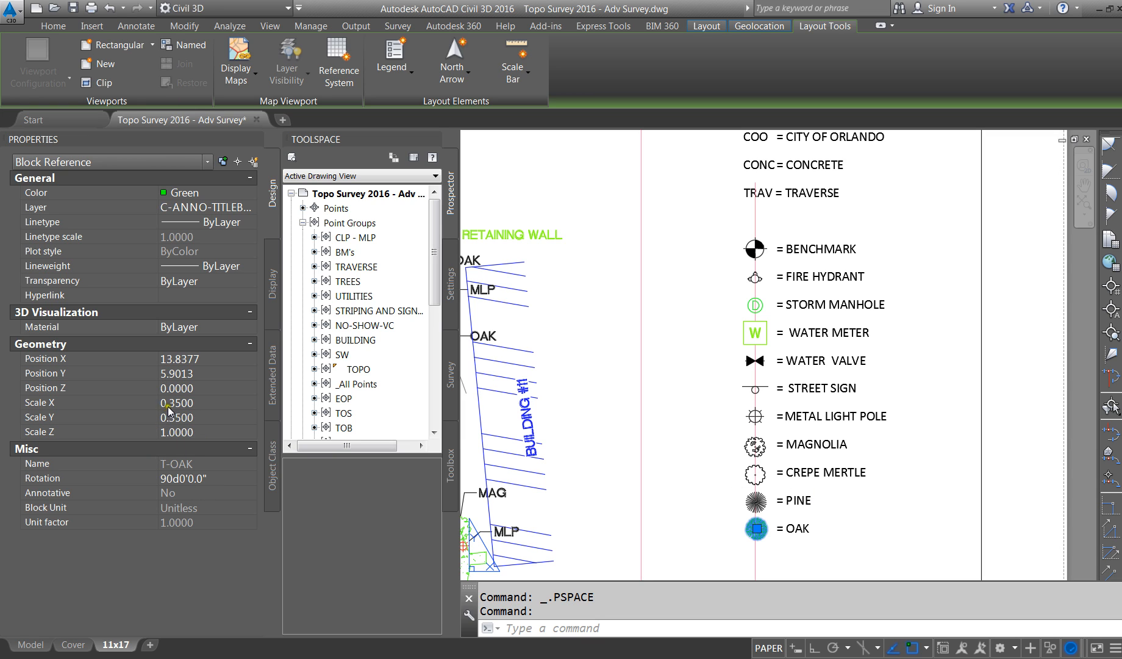
key("Escape")
key("Escape")
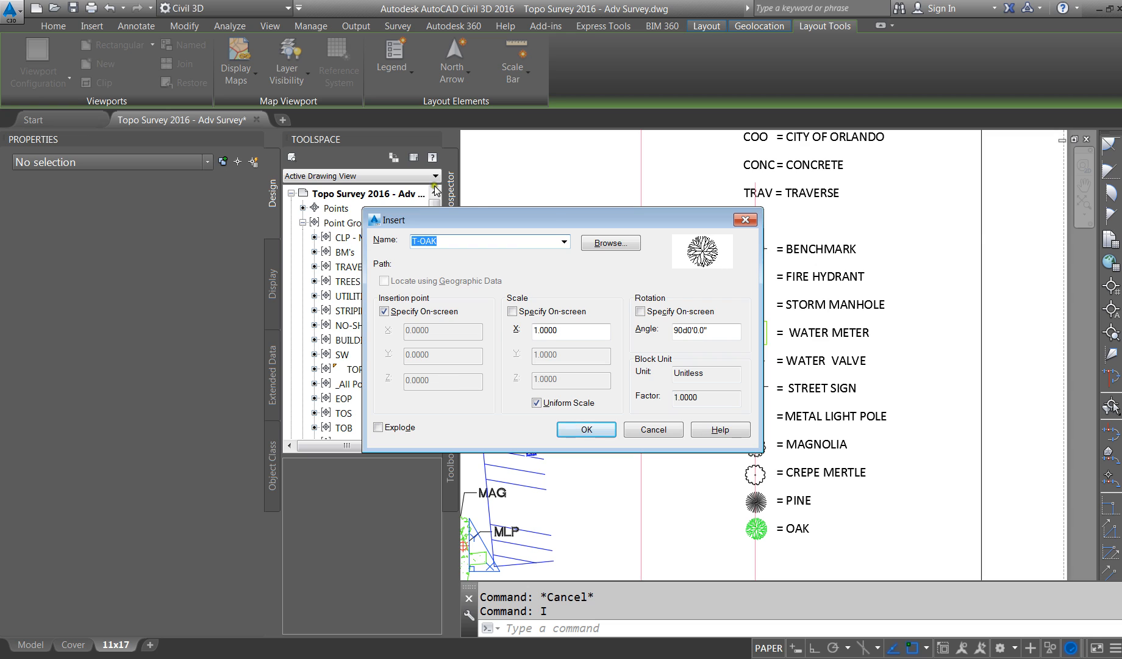
Insert the T-PALM block in the blank area beside the legend's OAK entry
left_click(564, 243)
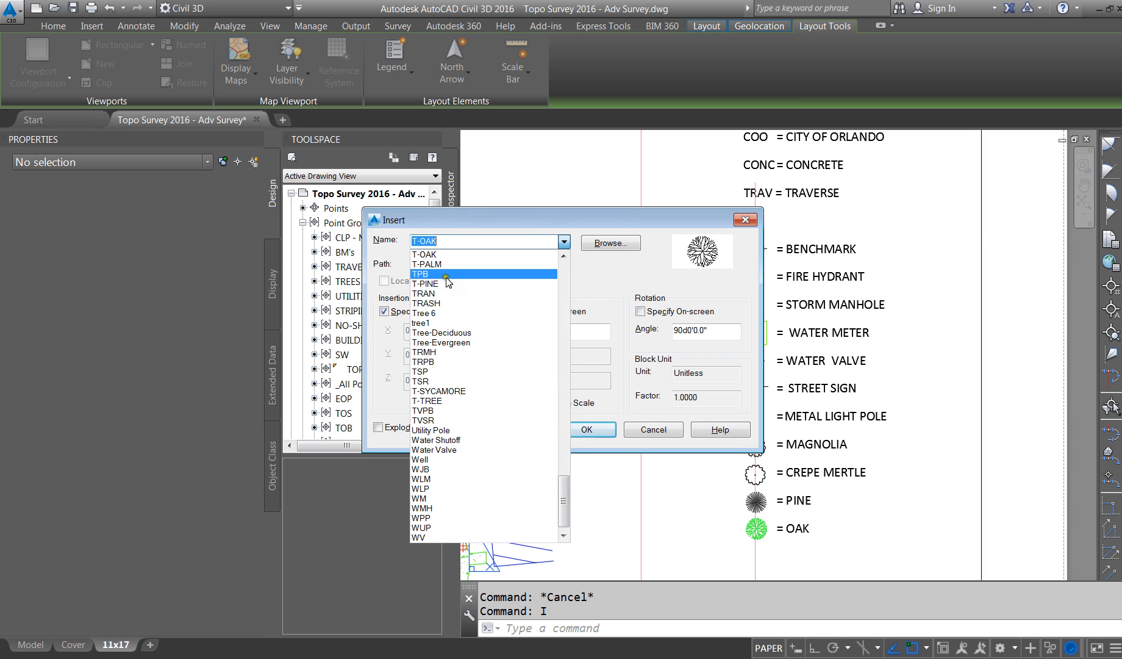
left_click(437, 265)
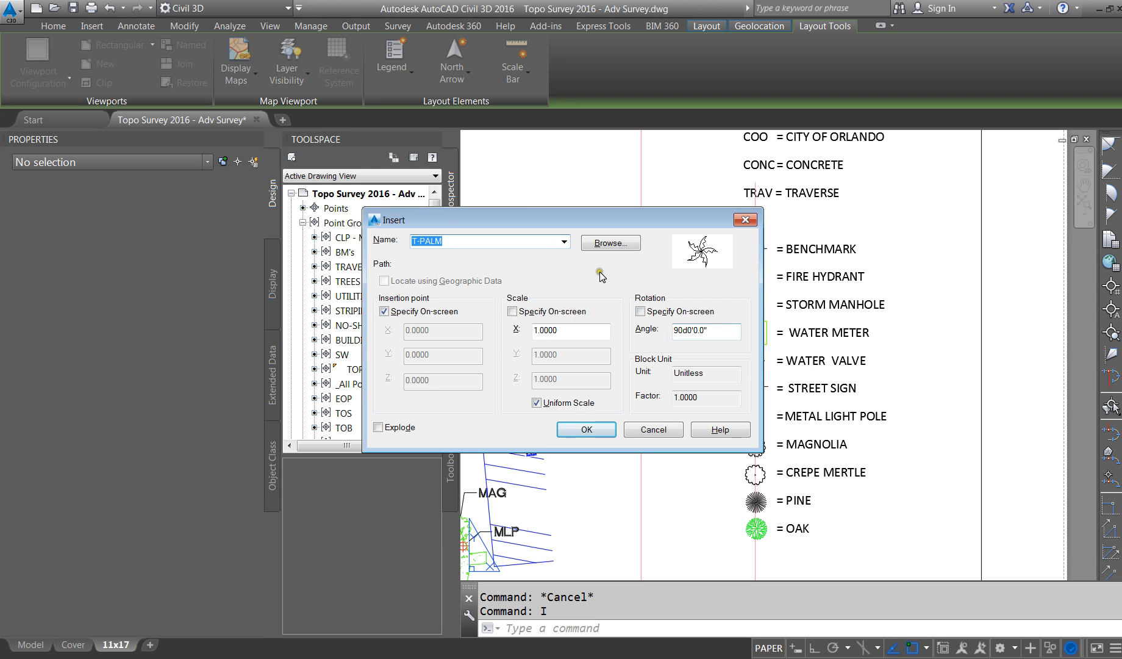
left_click(588, 429)
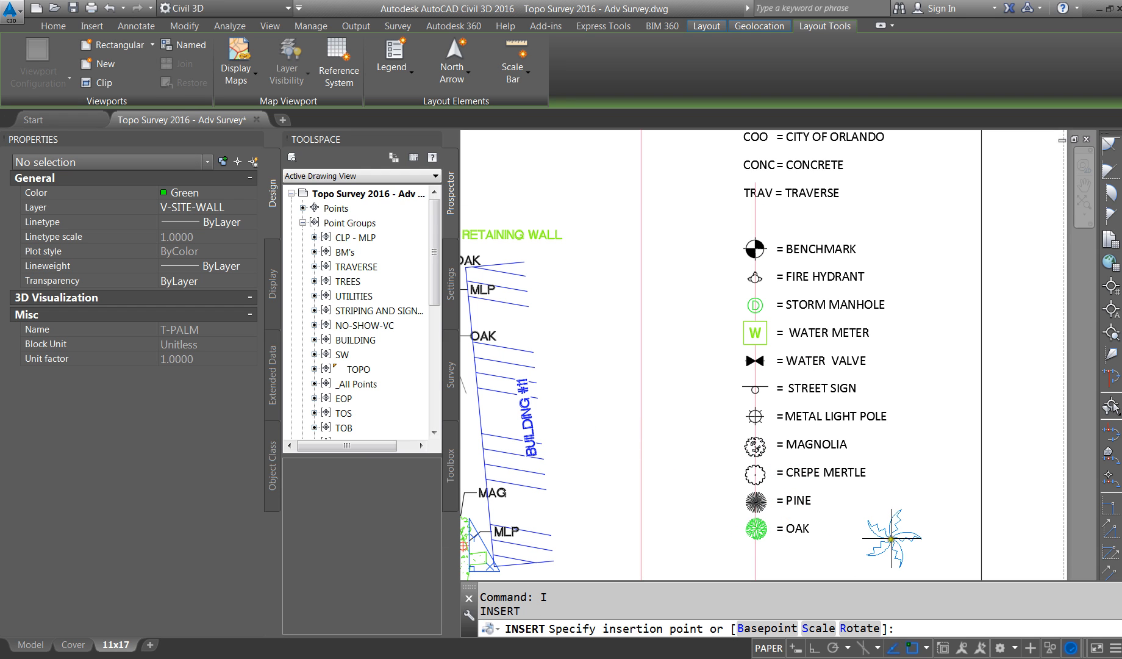
left_click(889, 525)
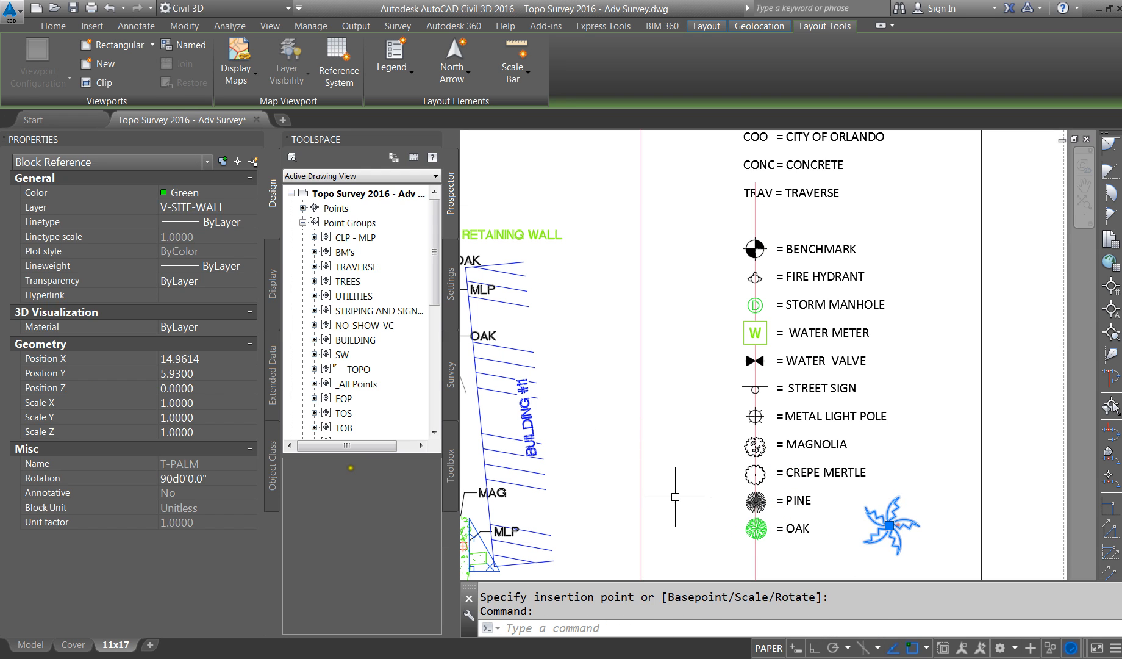
Set the inserted palm symbol's X and Y scale to 0.35
left_click(203, 405)
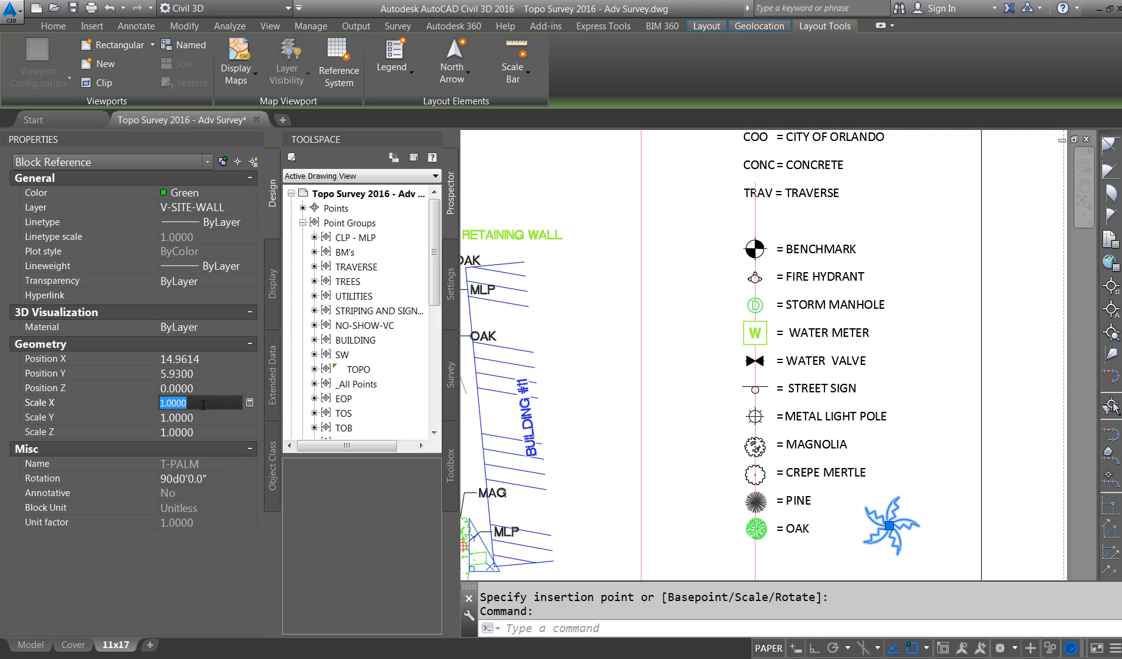
type("0.35")
key("Tab")
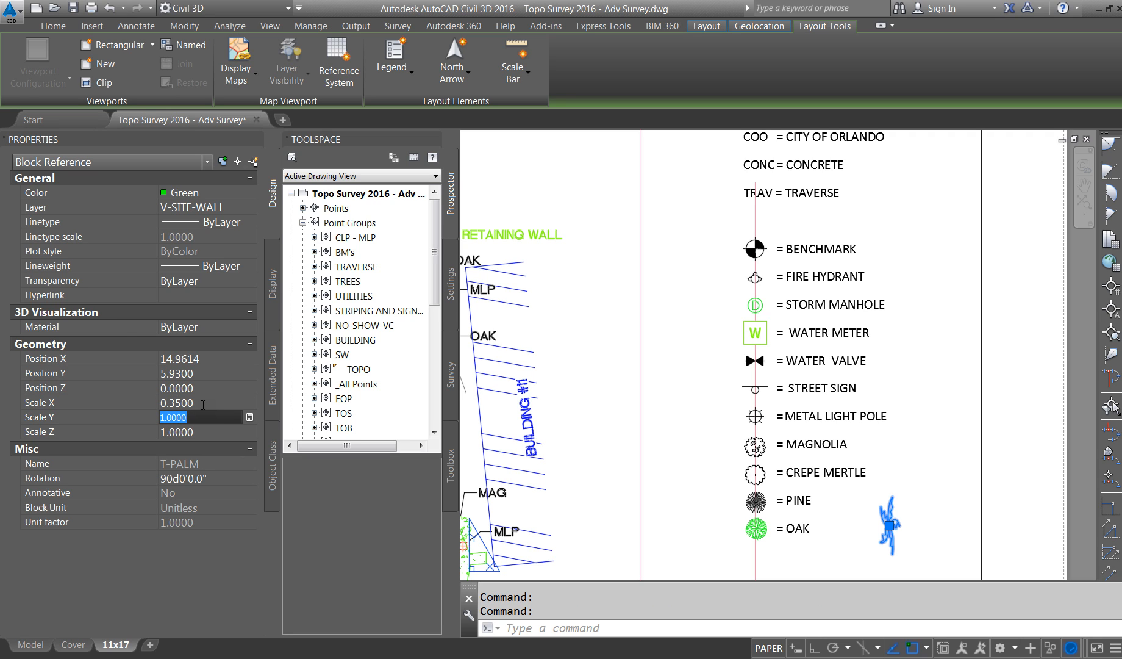
type("0.35")
key("Tab")
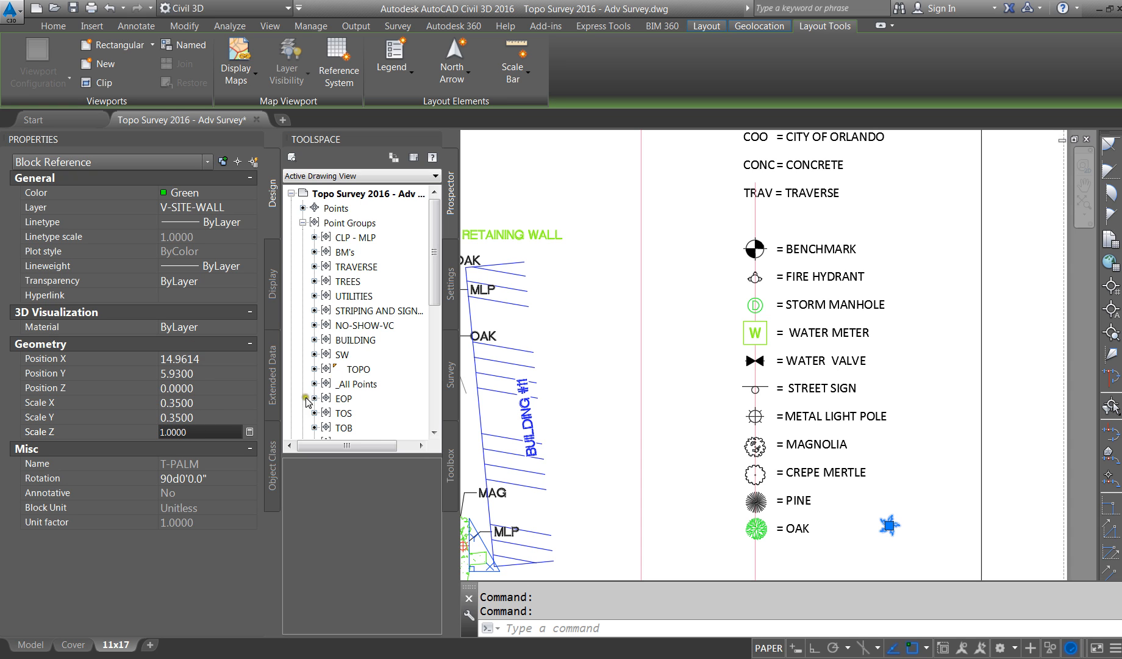
key("Escape")
Delete the palm symbol beside the legend's OAK entry
scroll(622, 392, "down", 1)
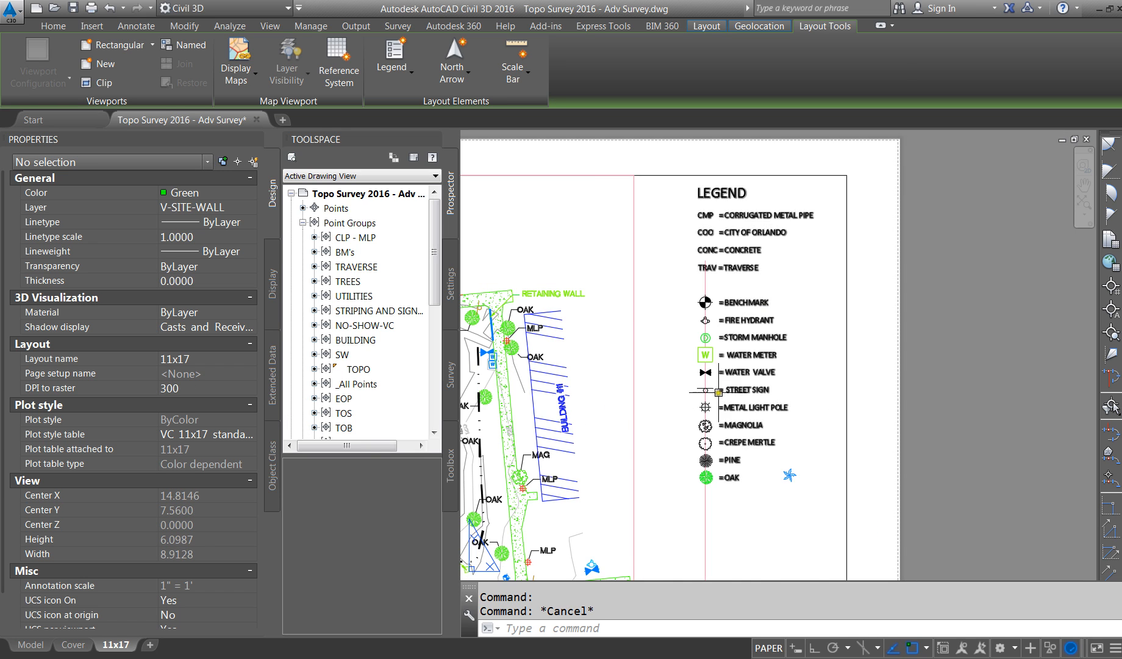
scroll(622, 391, "down", 3)
scroll(720, 403, "up", 6)
left_click(739, 406)
left_click(690, 441)
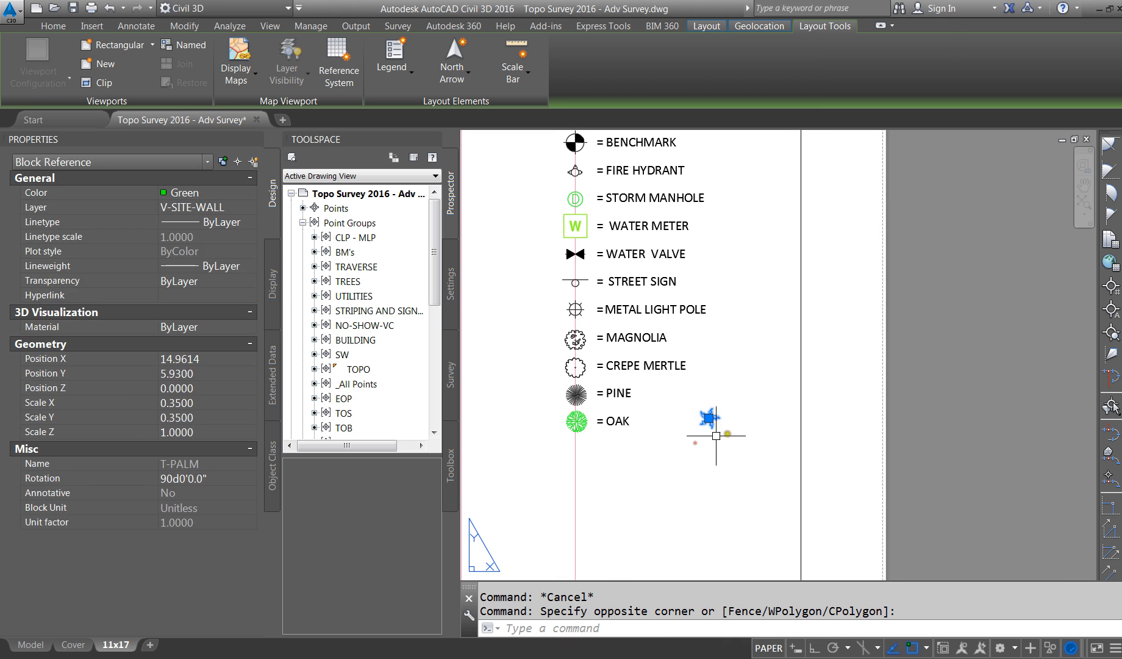
key("Delete")
Try to move the OAK label near the catch basin inside the viewport
scroll(676, 405, "down", 3)
type("z")
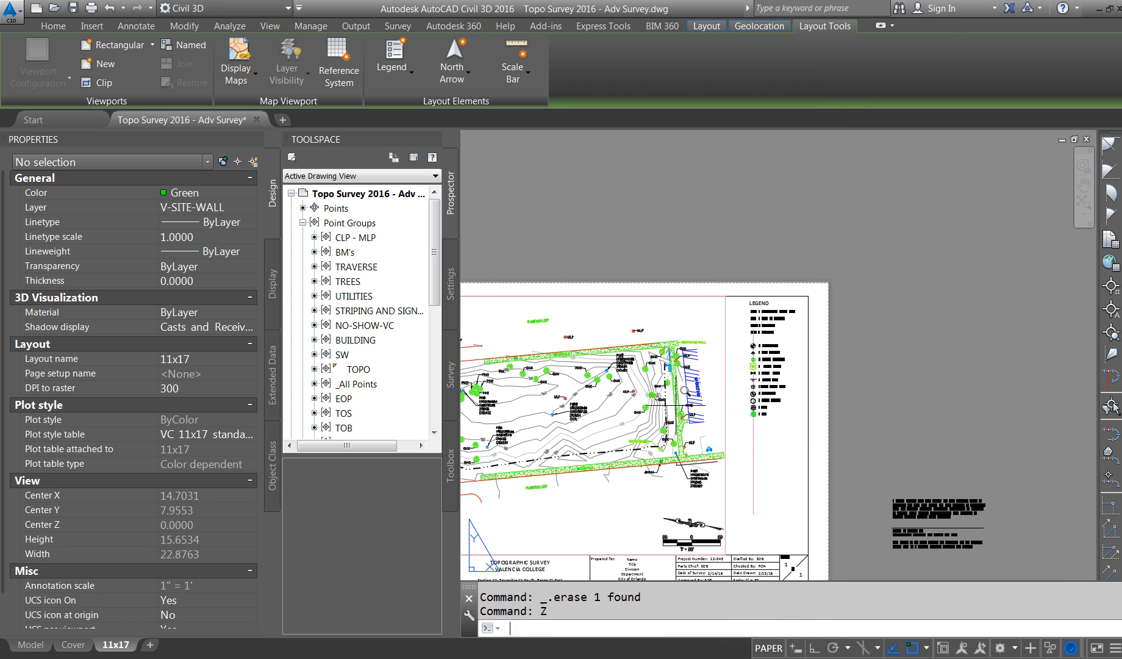
key("Return")
type("e")
key("Return")
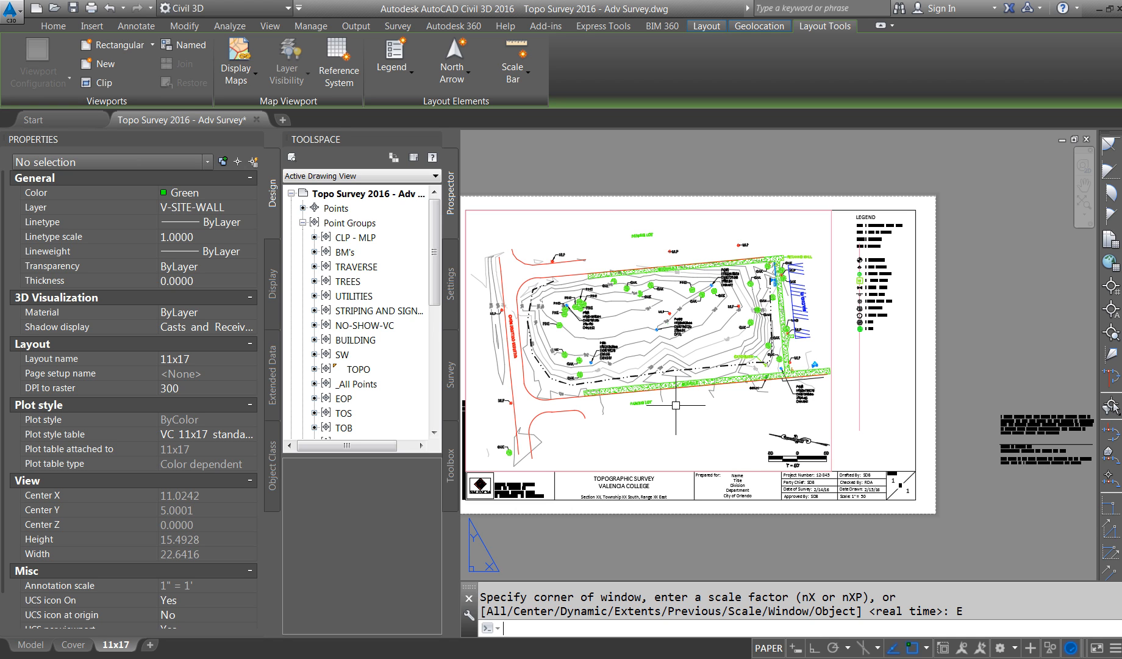
scroll(645, 328, "up", 4)
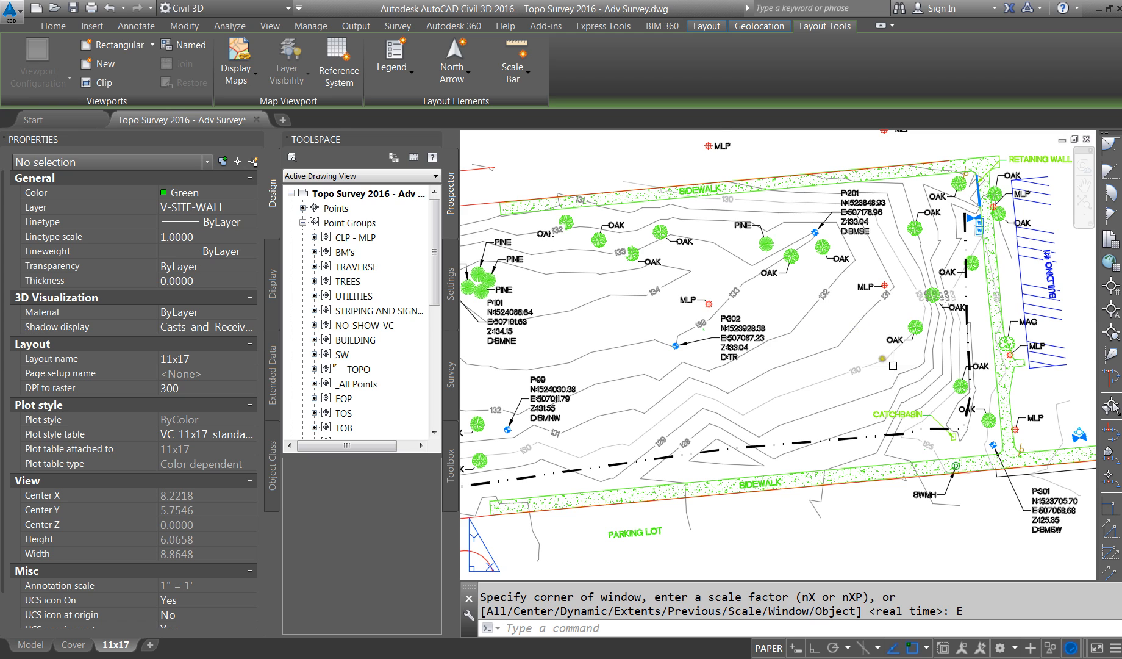
scroll(973, 390, "up", 2)
double_click(984, 413)
left_click(984, 414)
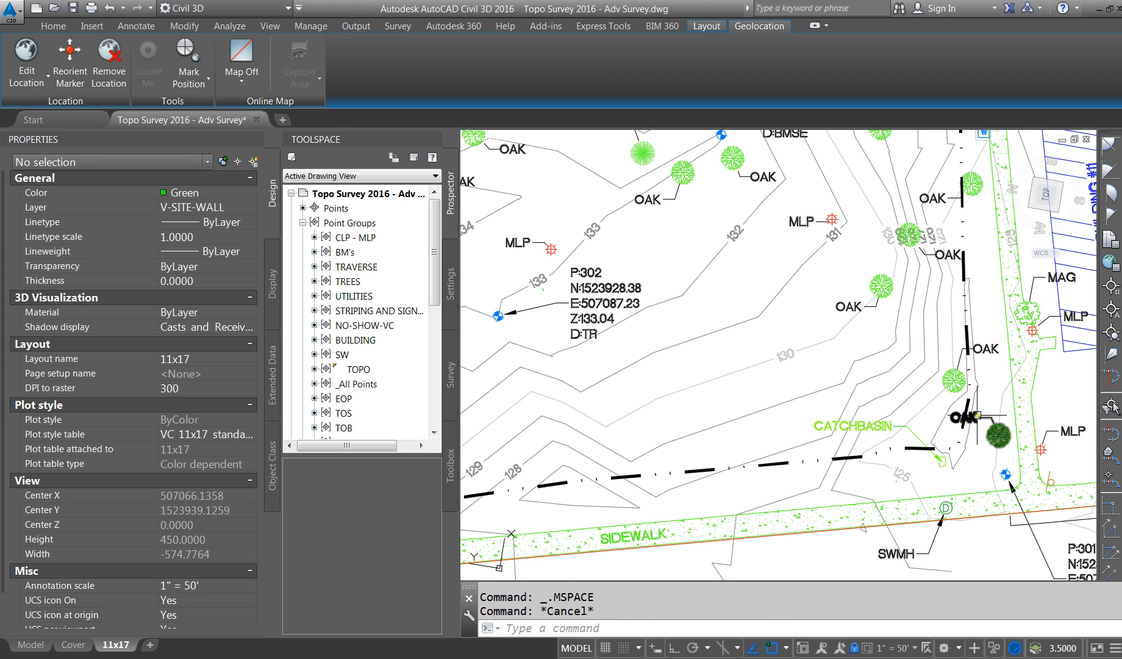
left_click(970, 450)
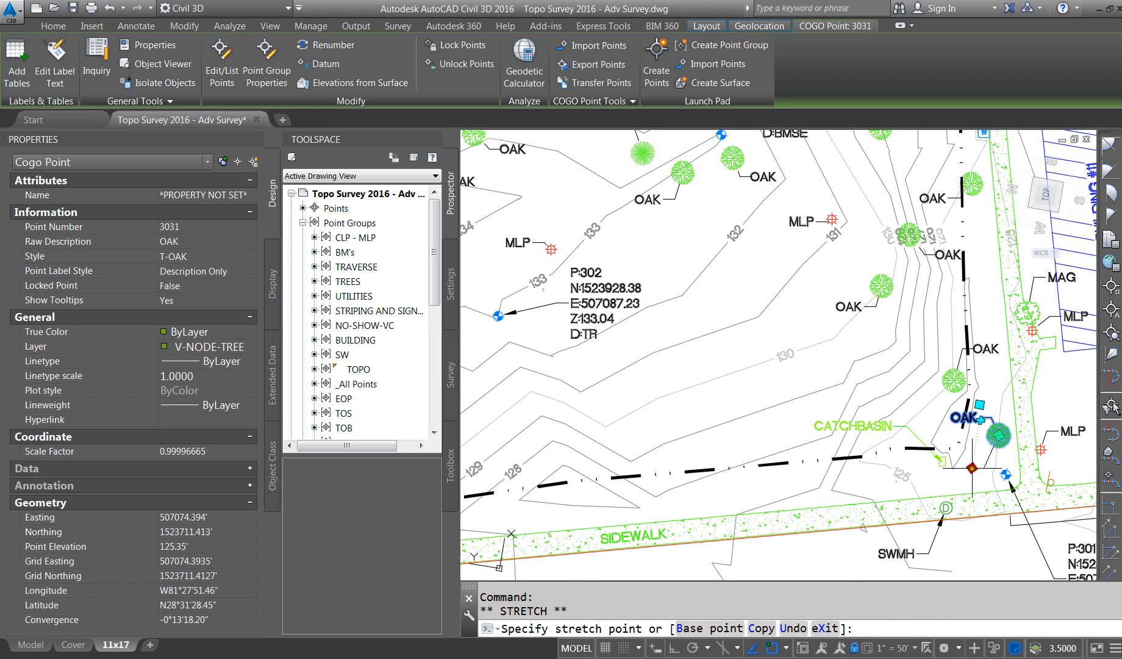
key("Escape")
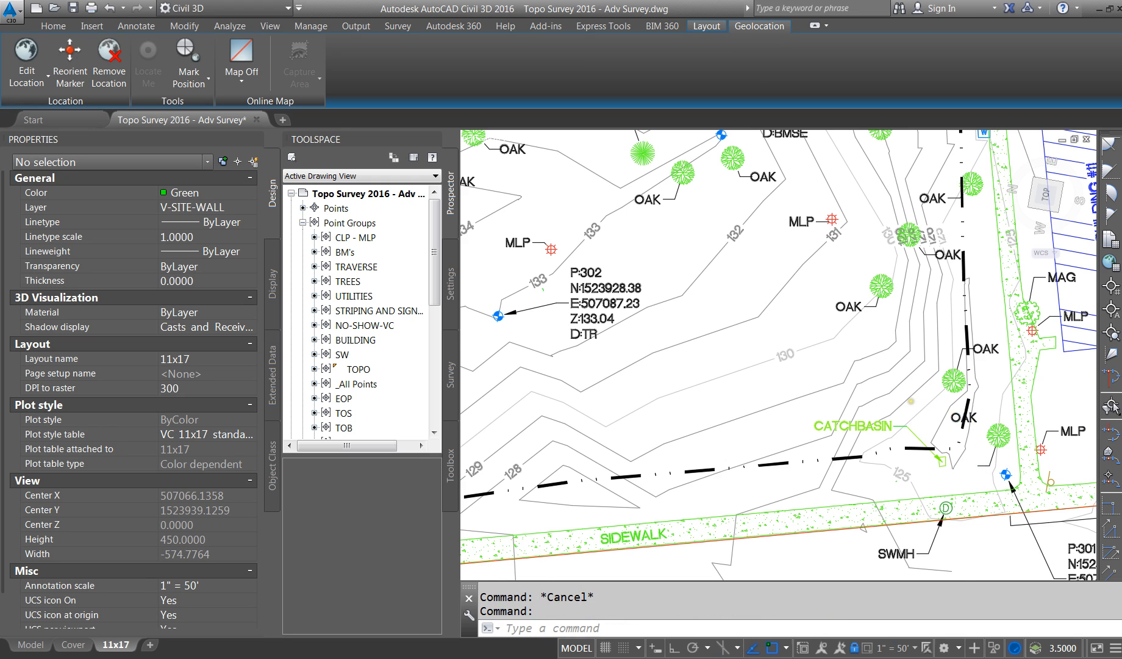
Review the labels and symbols across the plan and fit the full 11x17 sheet in view
scroll(978, 426, "down", 3)
scroll(1004, 253, "down", 2)
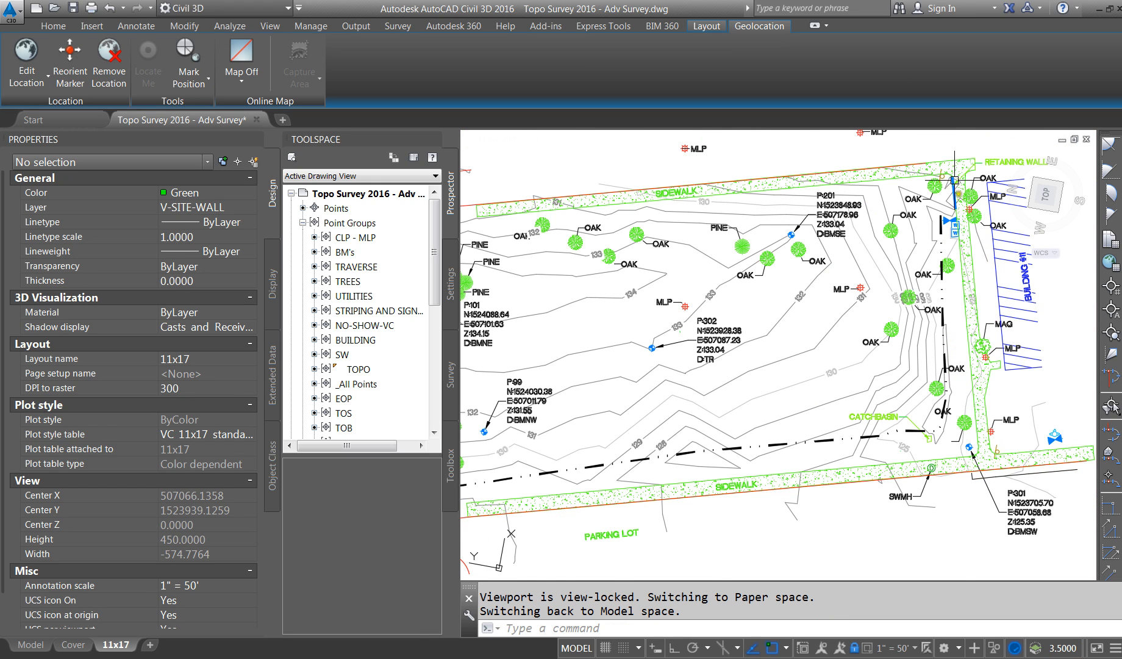
scroll(1003, 253, "down", 2)
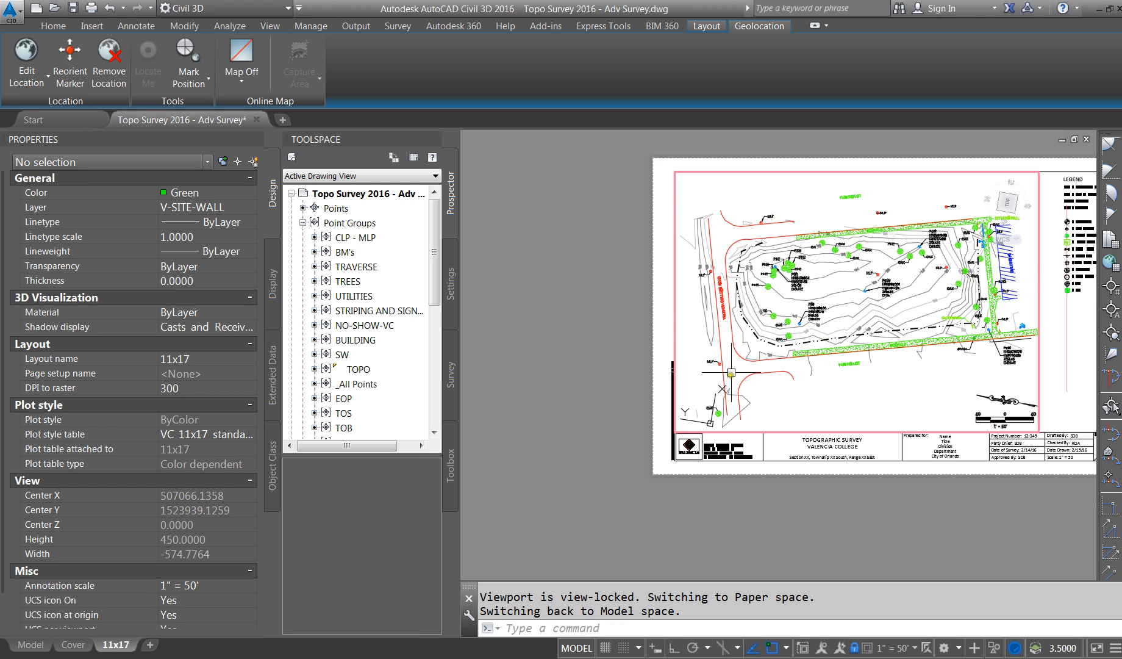
scroll(826, 331, "up", 2)
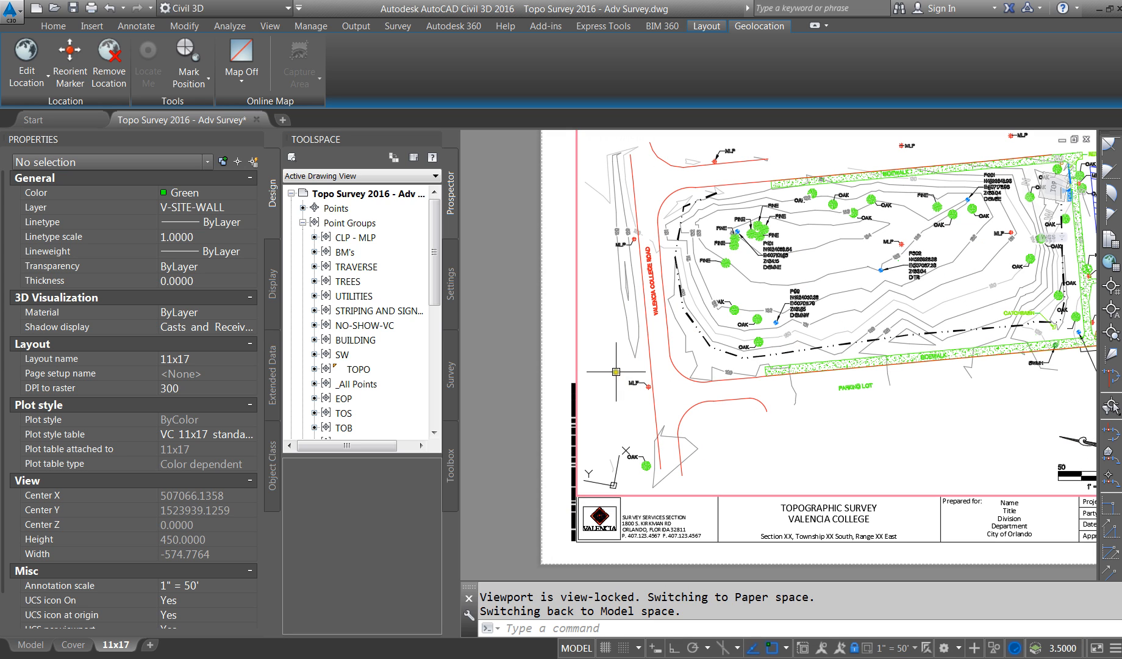
key("Escape")
key("Escape")
type("z")
key("Return")
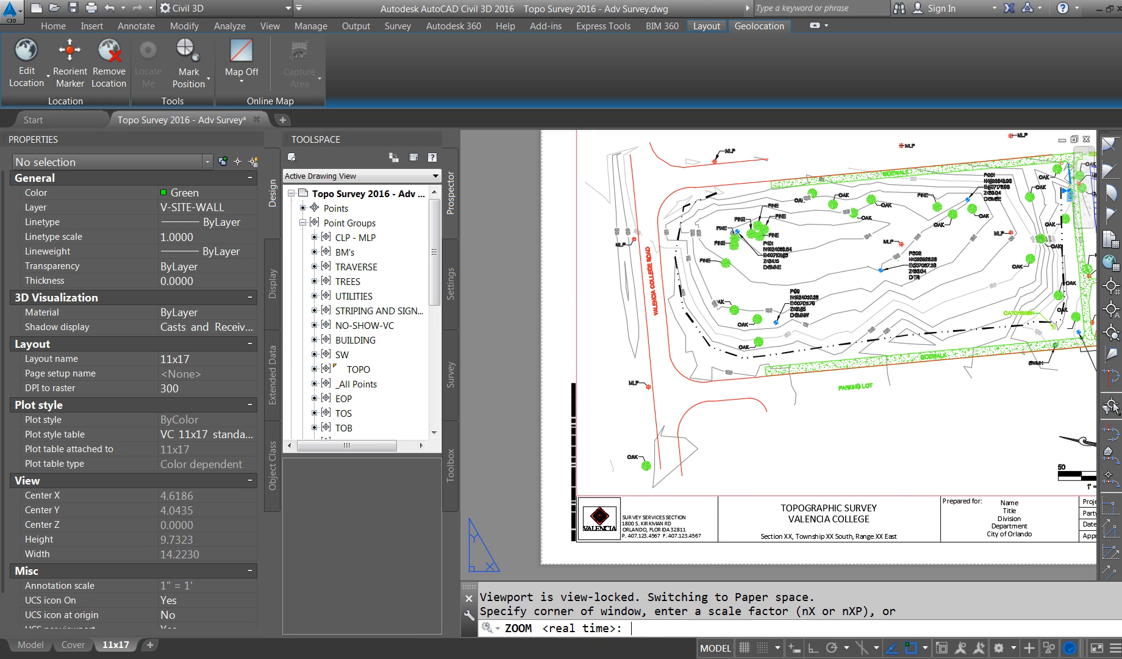
type("e")
key("Return")
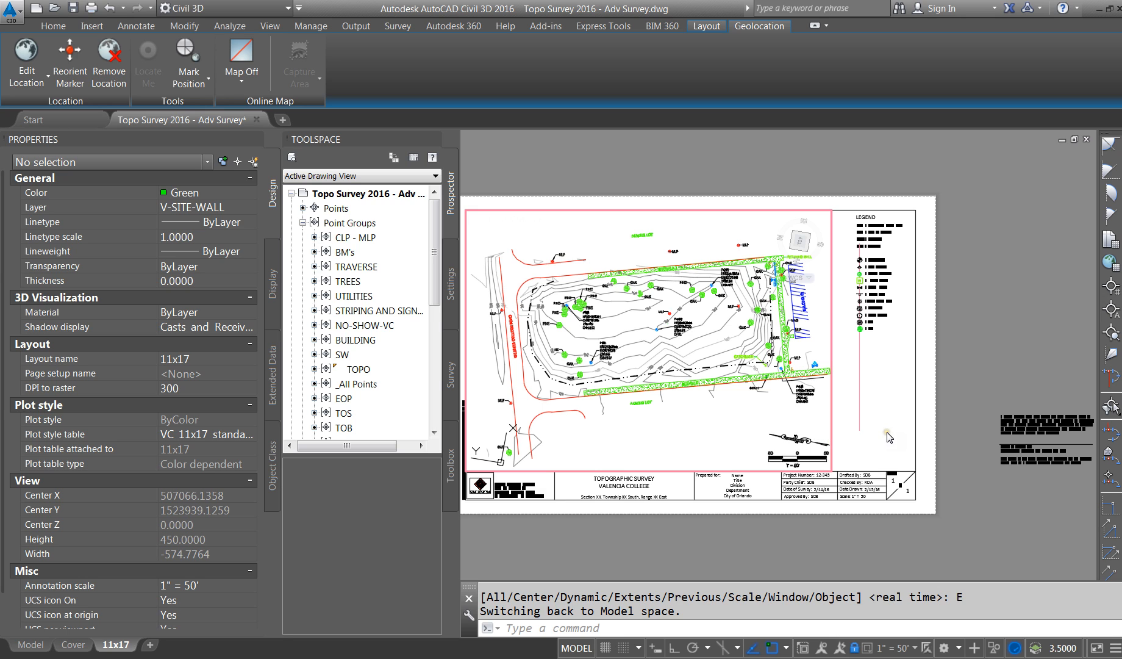
Save the survey drawing
left_click(52, 26)
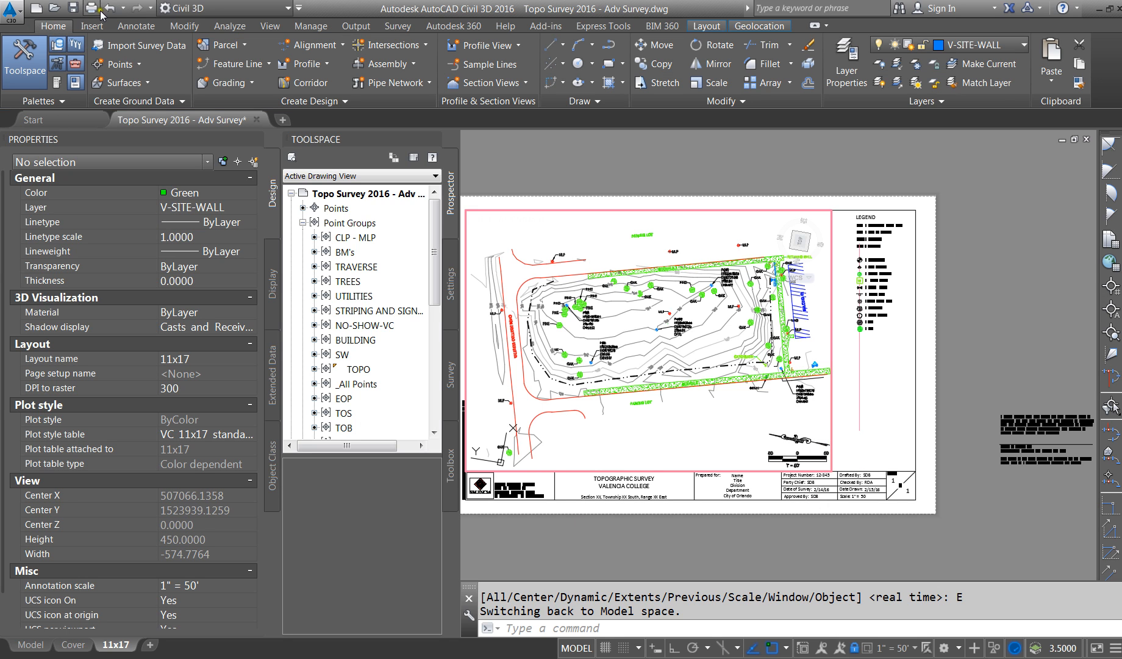
left_click(11, 9)
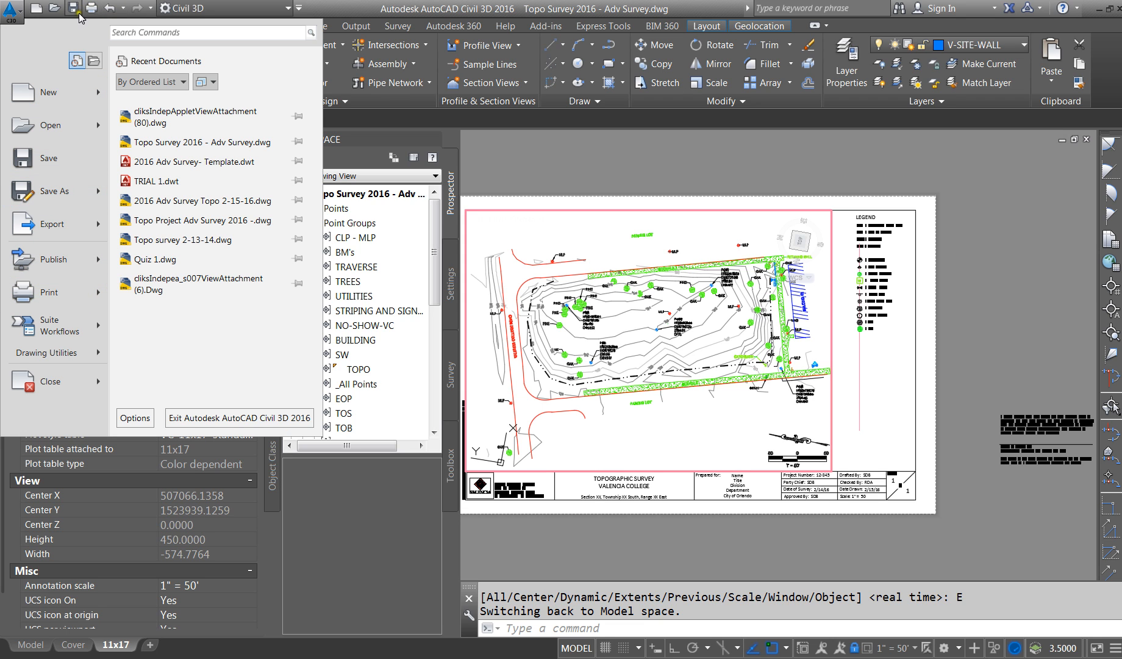
left_click(27, 19)
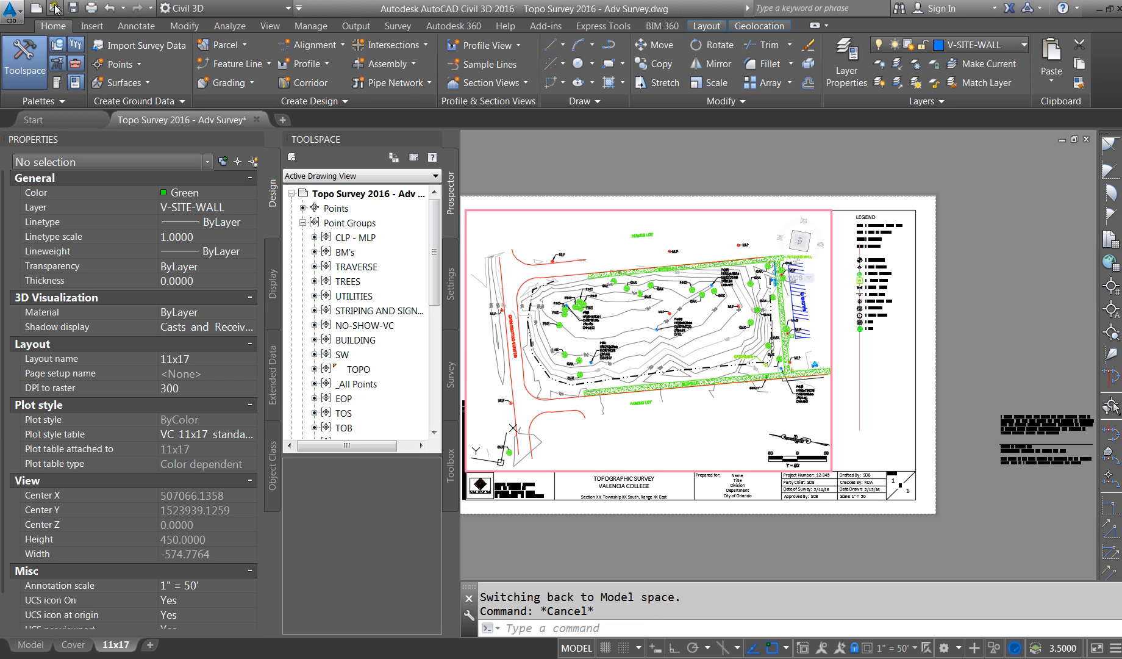
left_click(92, 9)
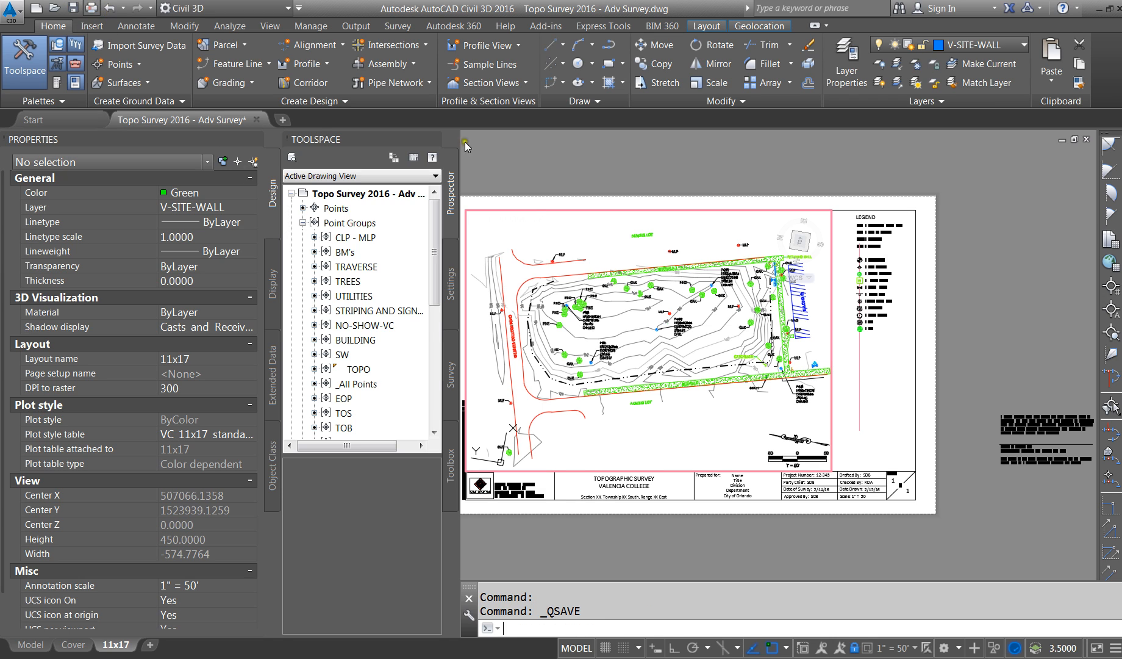
left_click(494, 377)
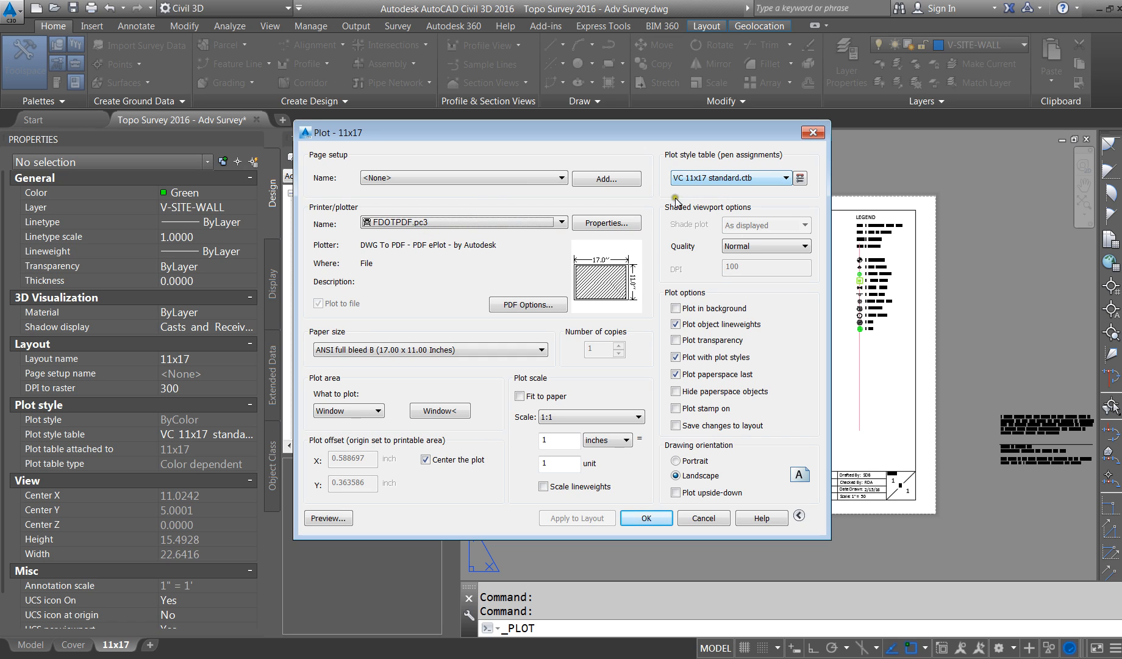
left_click(425, 409)
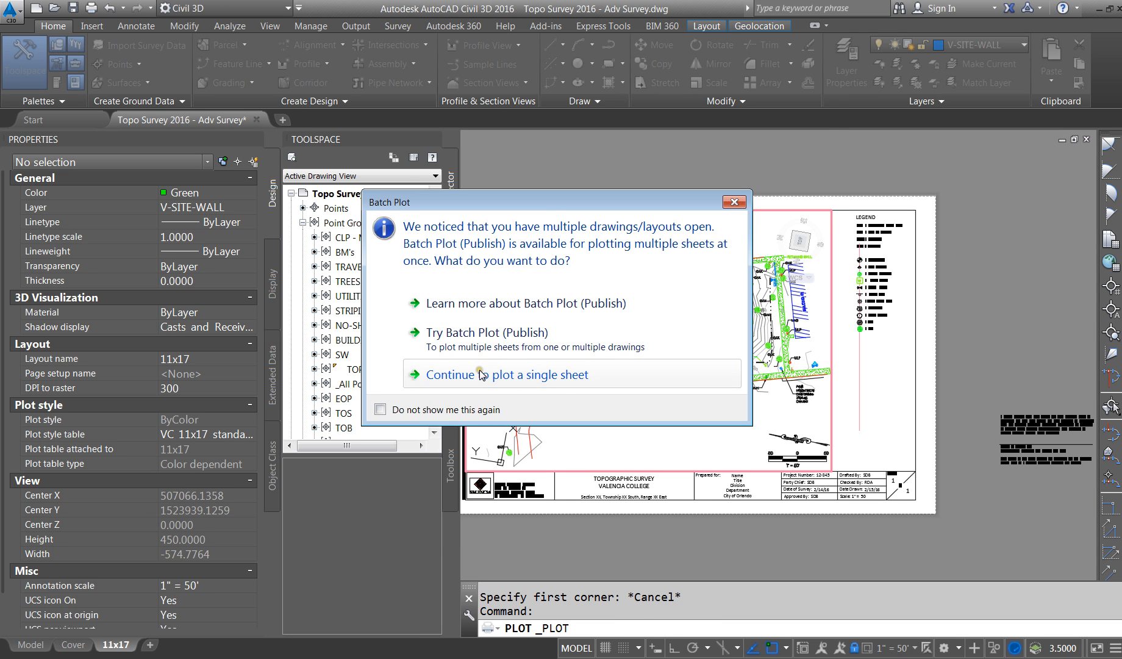
Proceed with a single-sheet plot and window the plot area from the bottom of the file-path text to the border's opposite upper corner
left_click(481, 375)
left_click(447, 408)
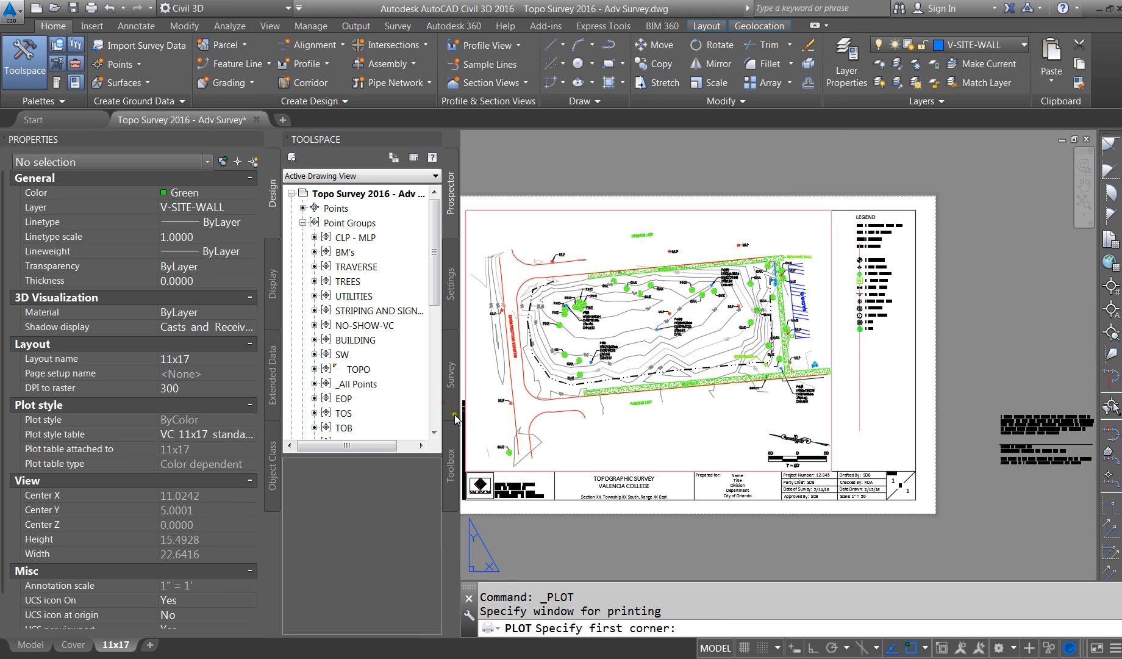
scroll(646, 428, "down", 2)
scroll(527, 483, "up", 6)
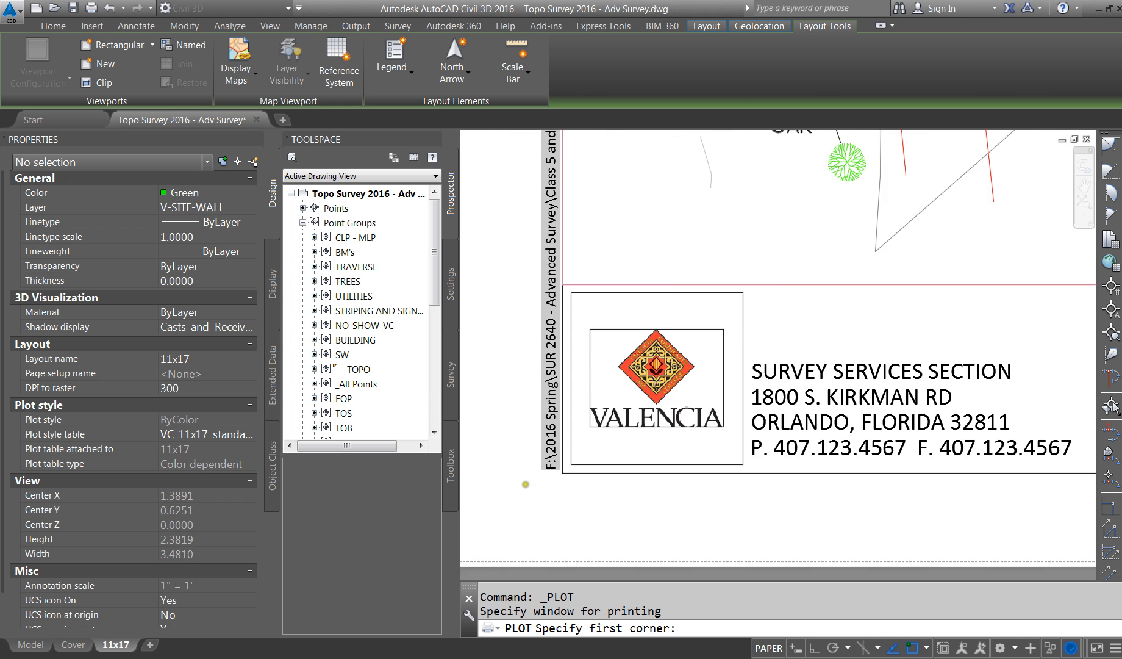
scroll(526, 484, "up", 2)
left_click(544, 473)
scroll(540, 474, "down", 7)
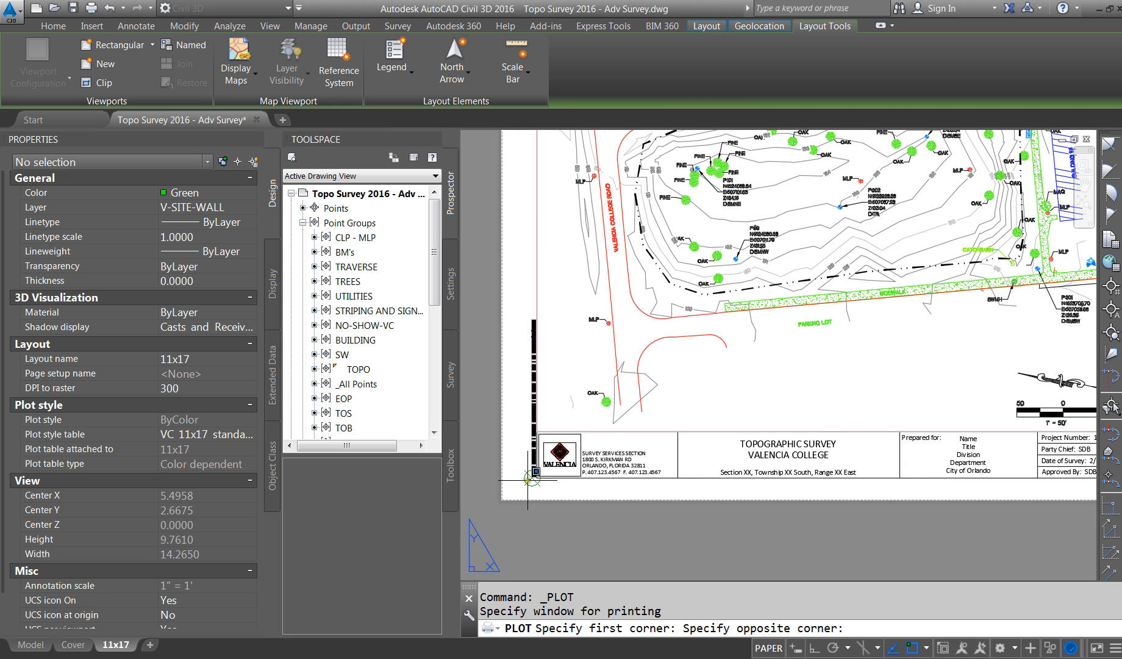
scroll(696, 365, "up", 3)
scroll(695, 366, "up", 2)
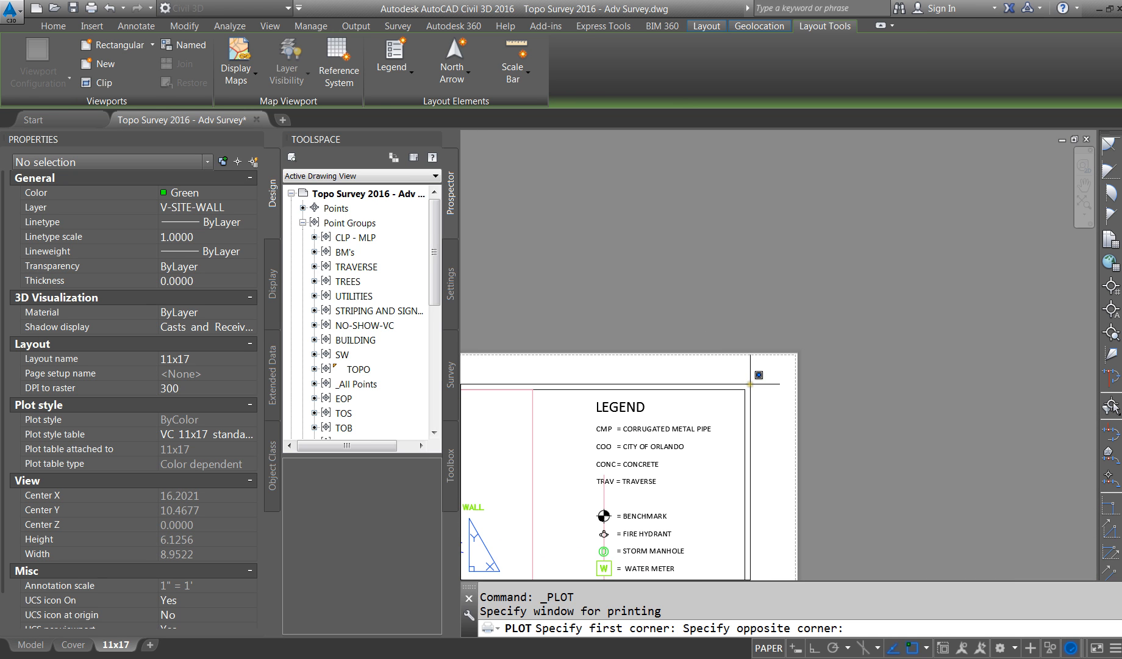
left_click(750, 385)
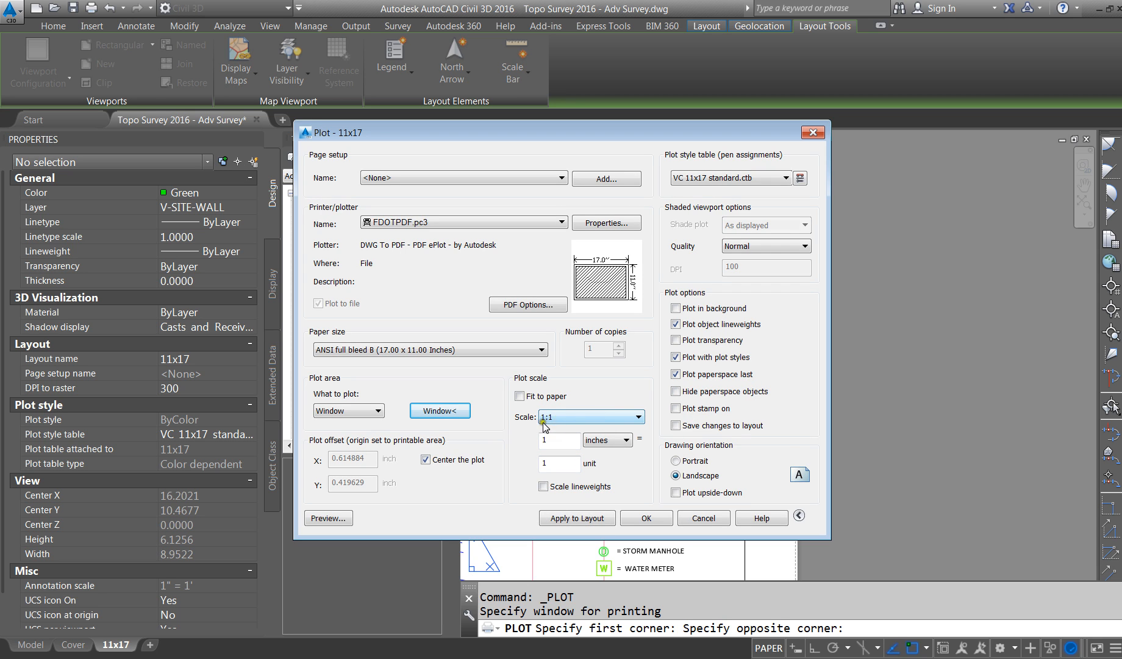
Preview the 11x17 plot of the survey sheet, then exit the preview
left_click(328, 518)
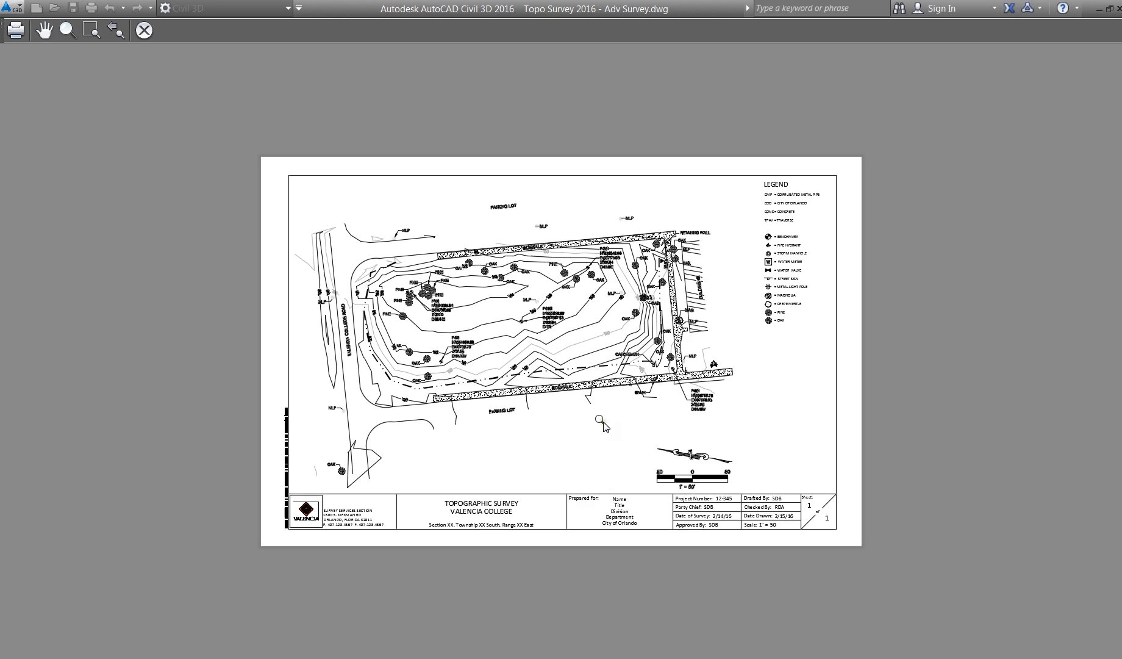
right_click(493, 413)
left_click(528, 426)
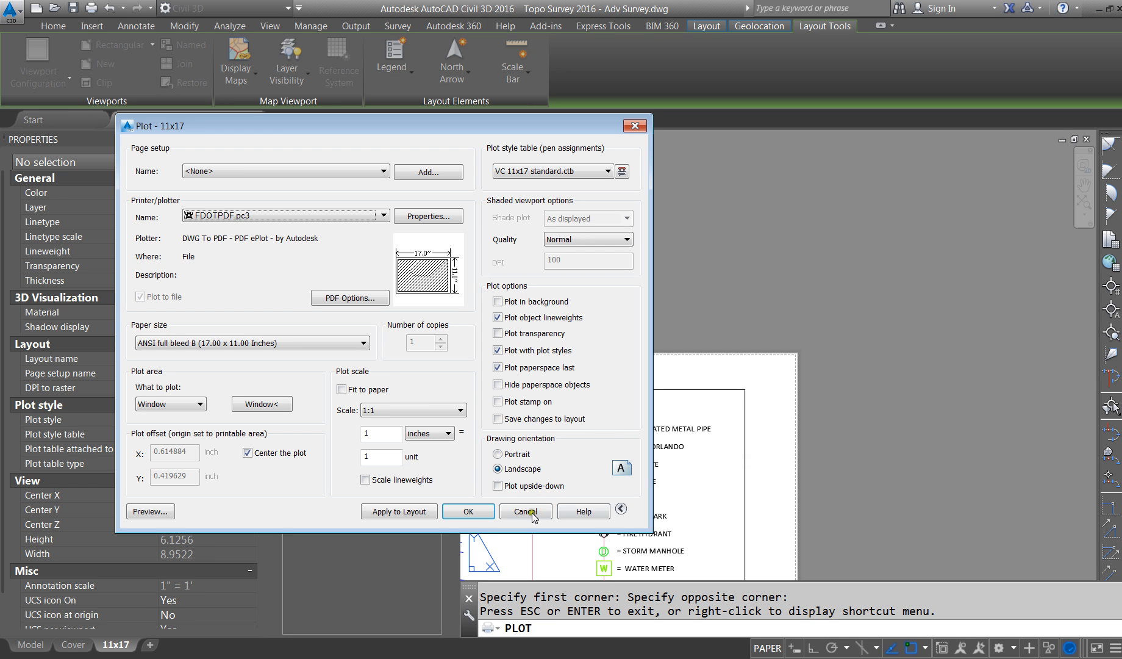
Plot the sheet to Topo Survey 2016 - Adv Survey-11x17.pdf in the Class 5 and 6 folder under 2016 Spring, SUR 2640 - Advanced Survey
left_click(468, 511)
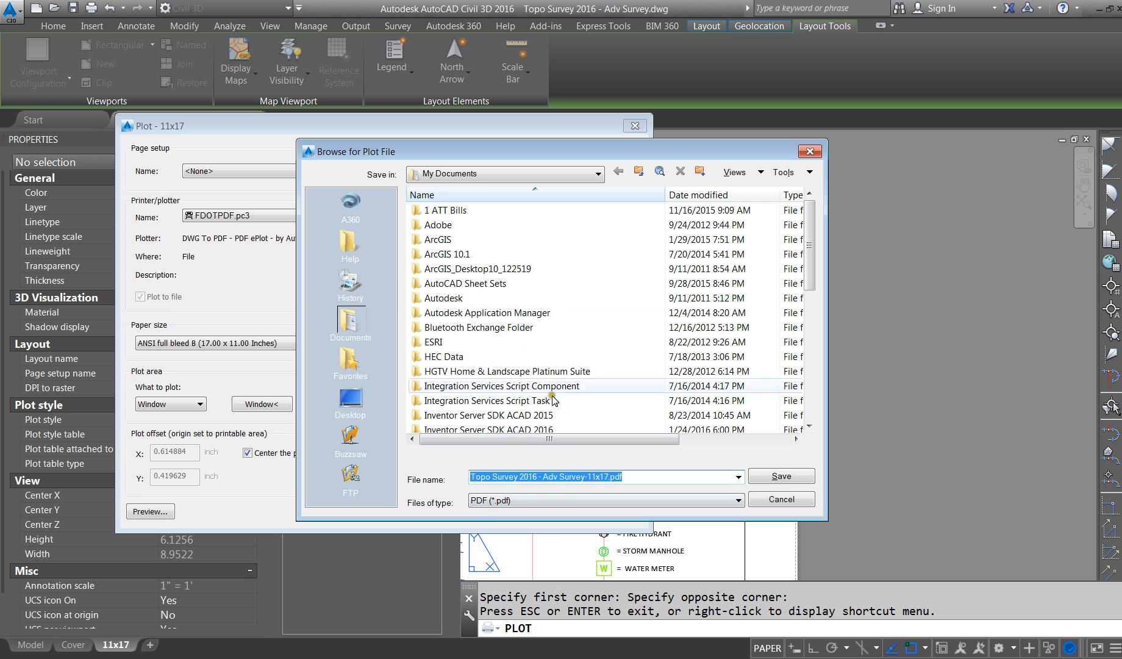
left_click(476, 174)
left_click(506, 275)
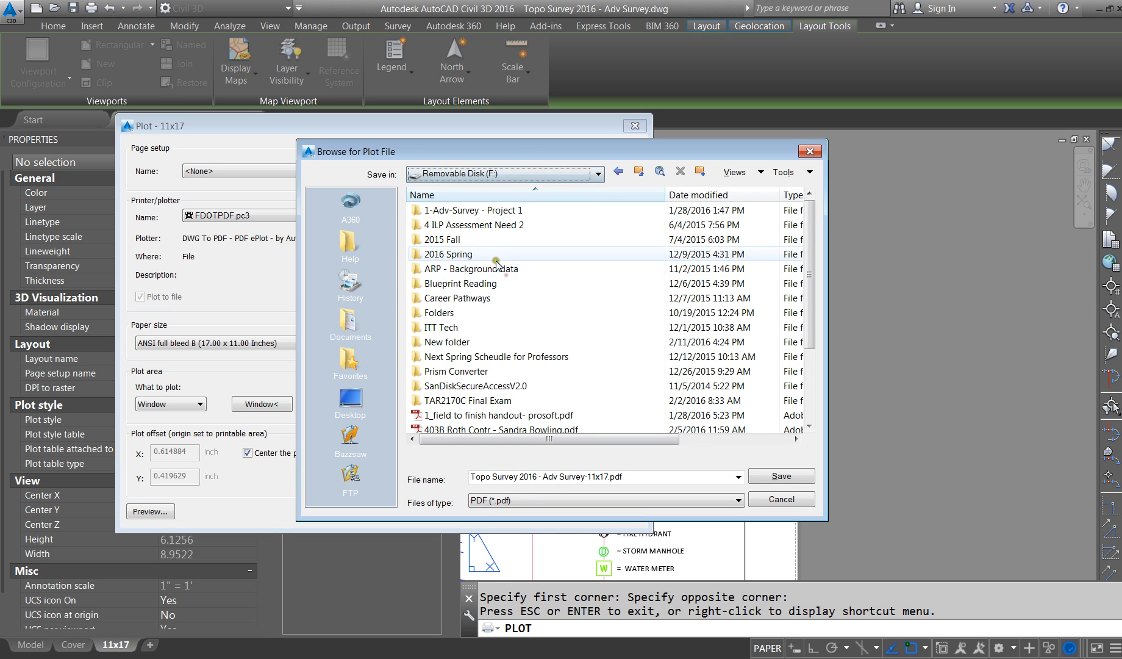
double_click(446, 253)
left_click(458, 298)
double_click(458, 299)
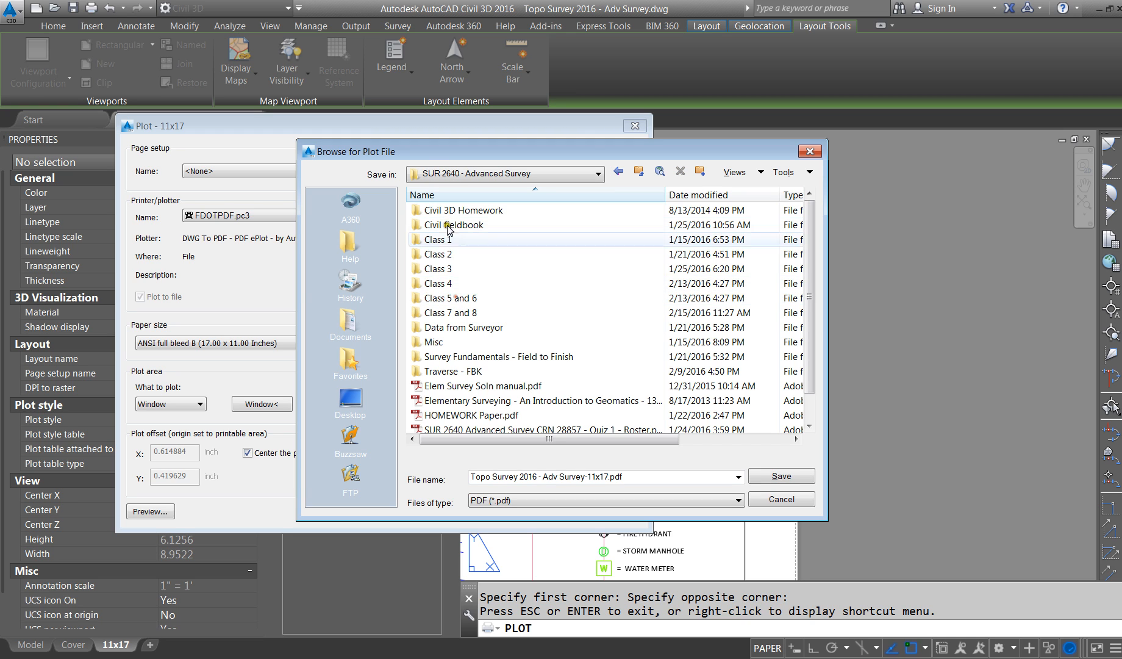
double_click(448, 297)
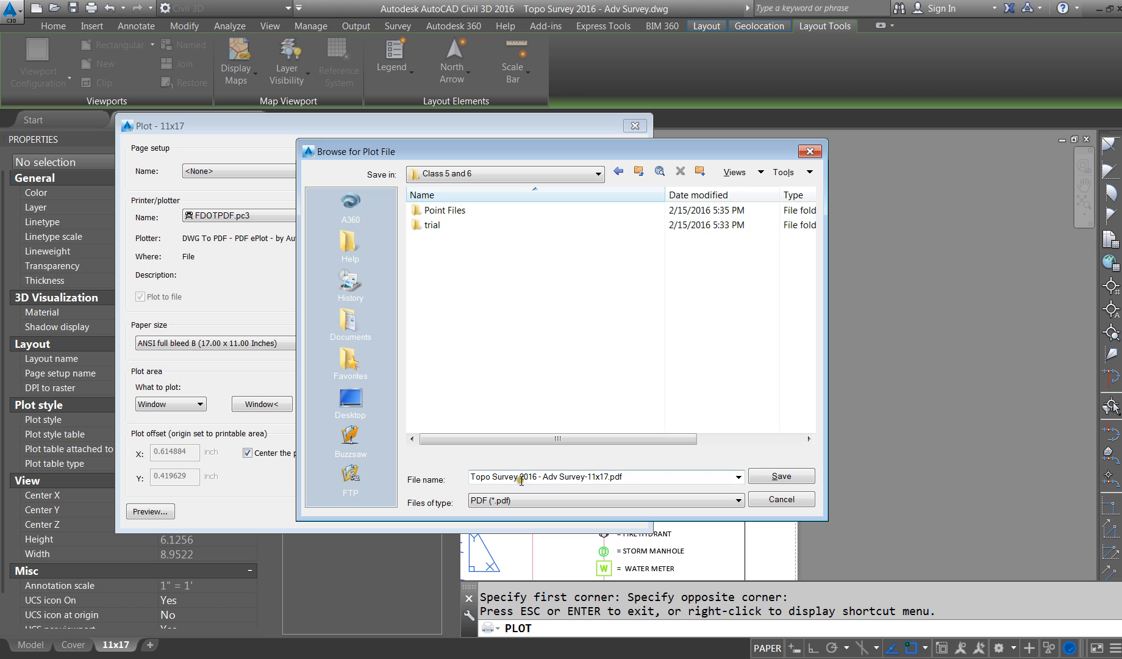
left_click(756, 476)
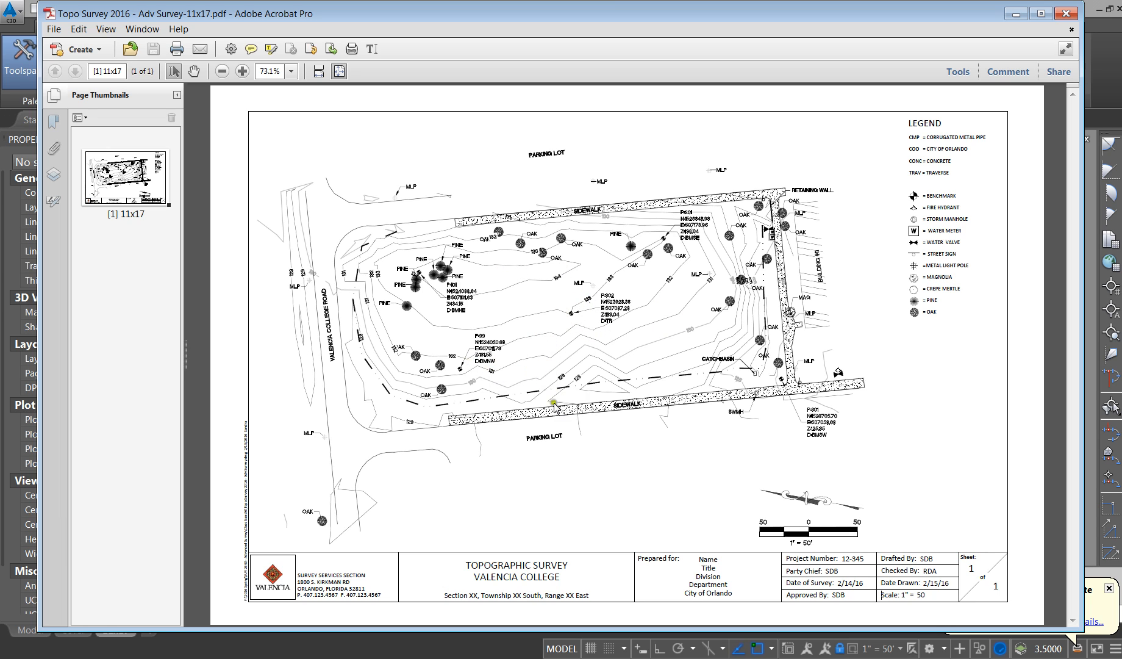
Return from the PDF to the drawing's model space and add a single contour label northwest of point P-302
left_click(1017, 14)
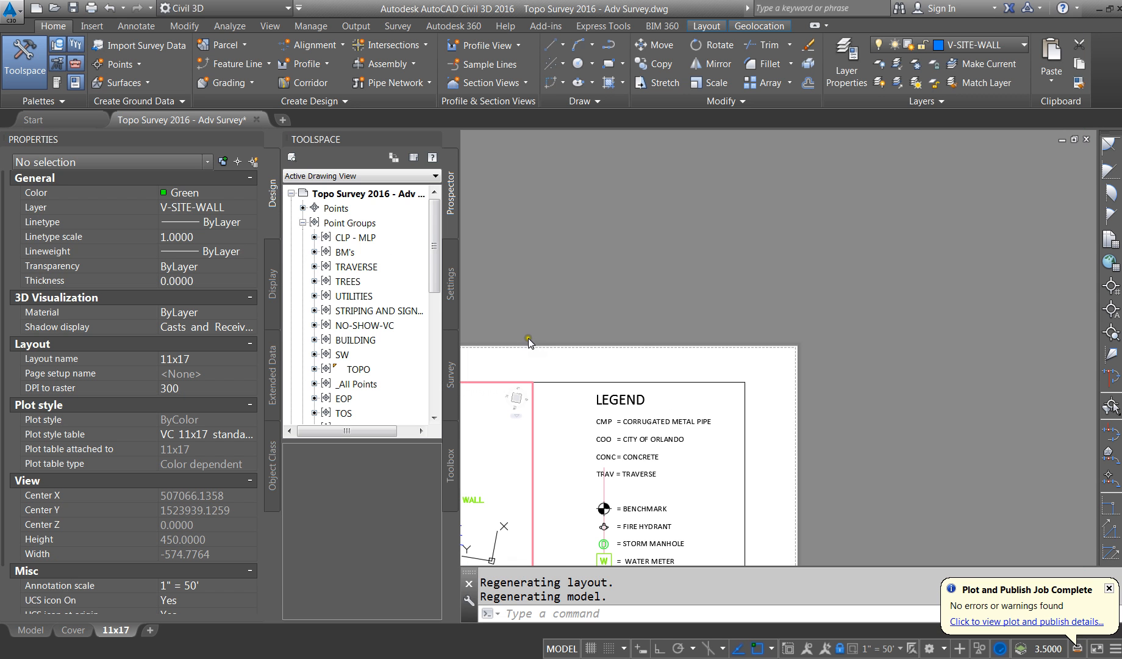
left_click(32, 630)
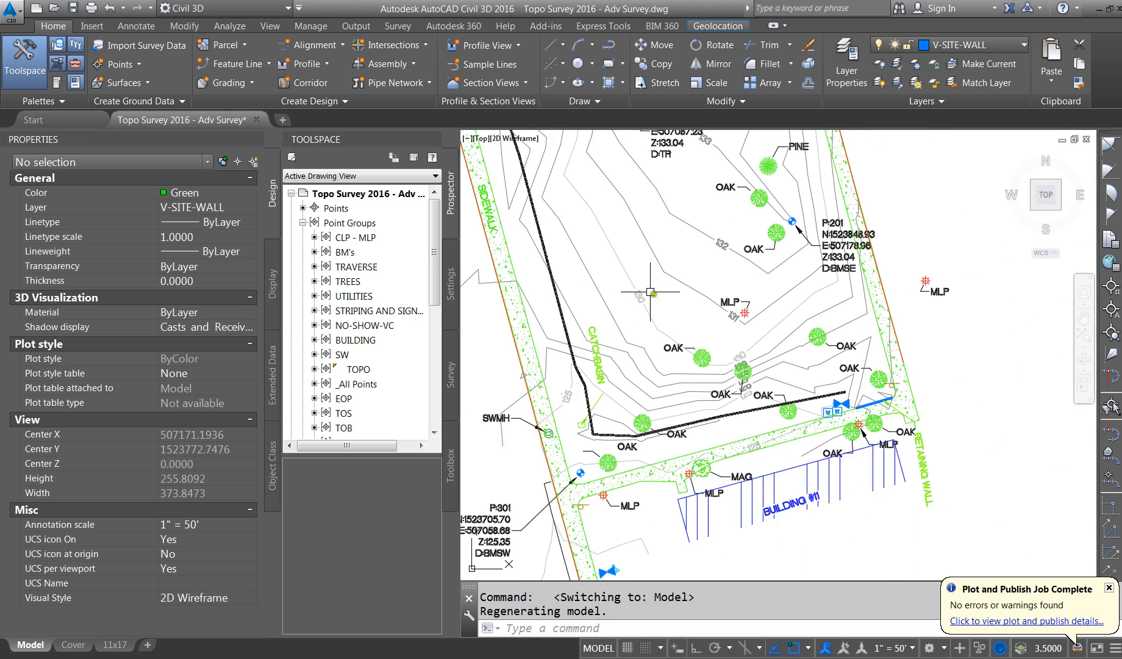
scroll(622, 309, "down", 4)
scroll(591, 259, "up", 8)
scroll(620, 299, "down", 6)
scroll(629, 271, "up", 6)
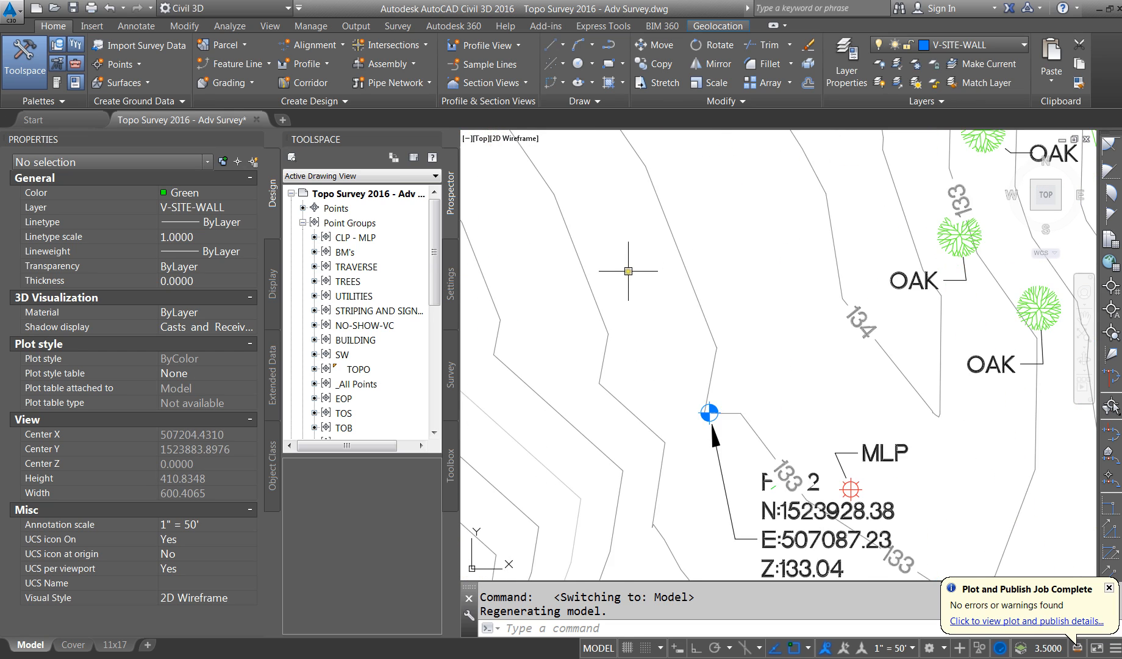
scroll(628, 271, "down", 4)
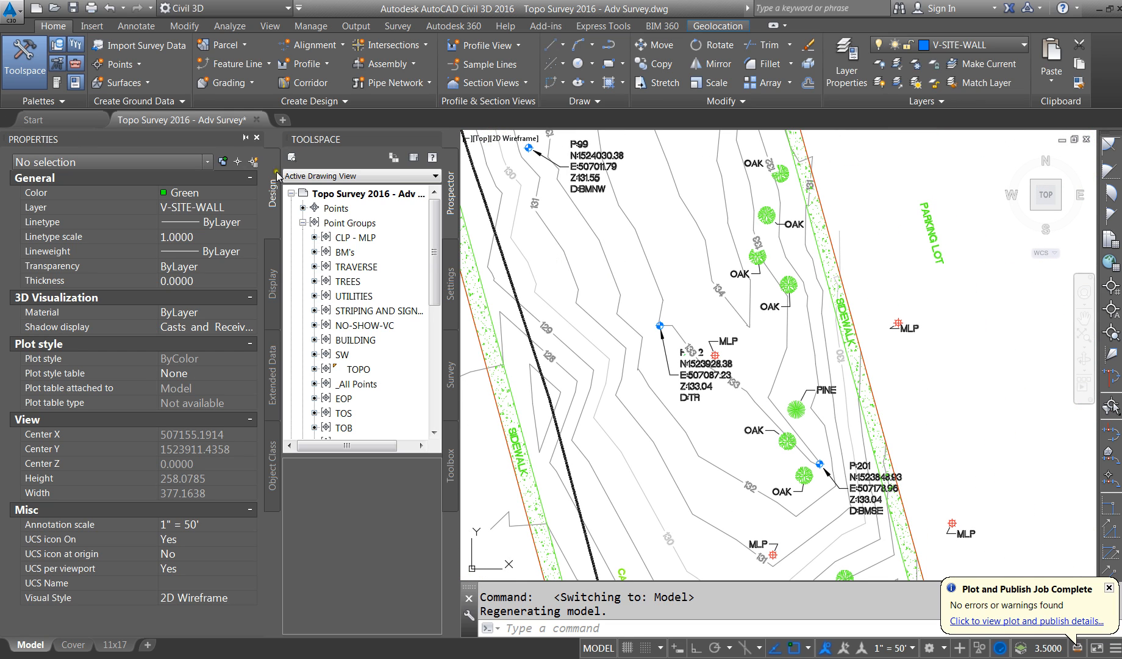
left_click(133, 26)
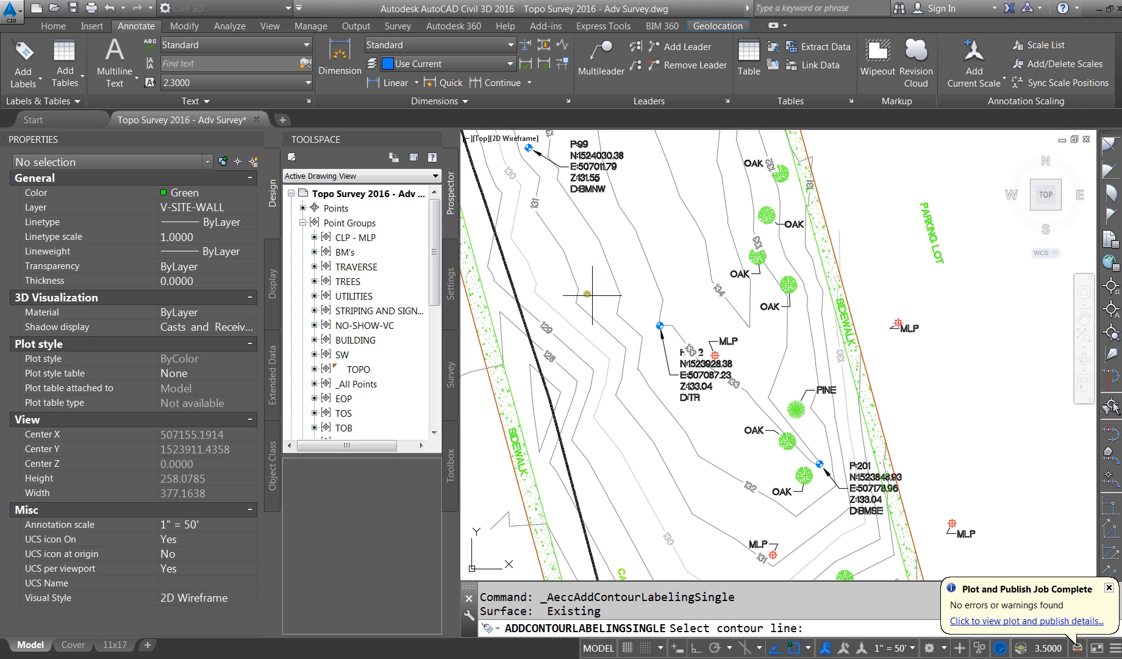
left_click(604, 256)
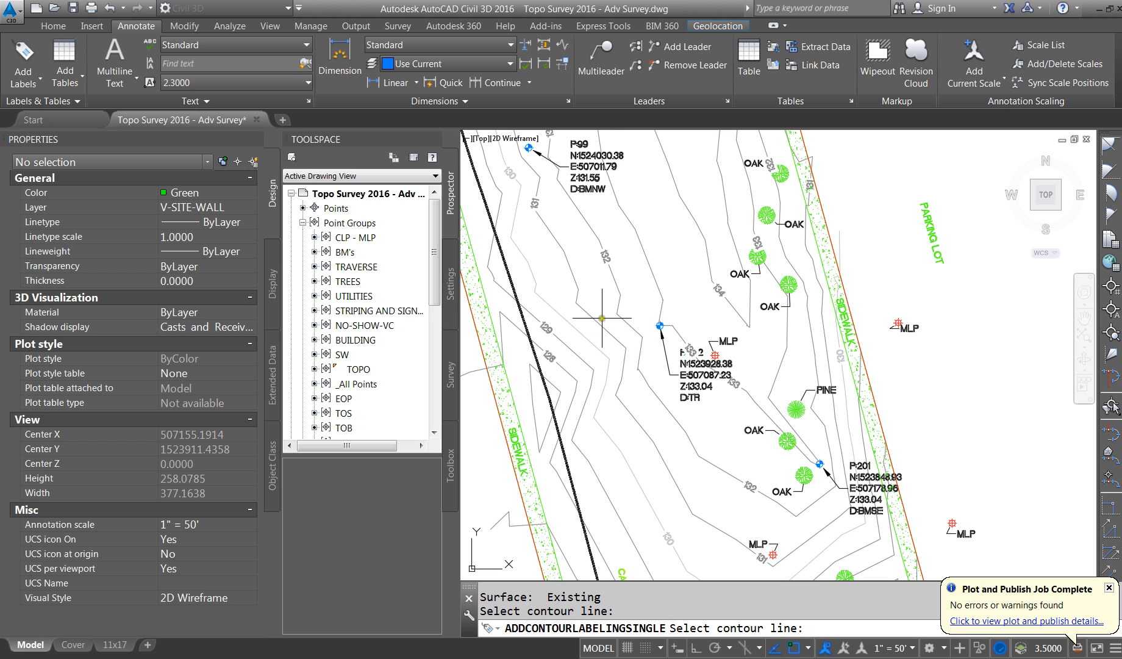
Add single contour labels at the northwest corner near Valencia College Road and on the small closed contour beside the western sidewalk
scroll(602, 319, "down", 2)
scroll(637, 428, "down", 2)
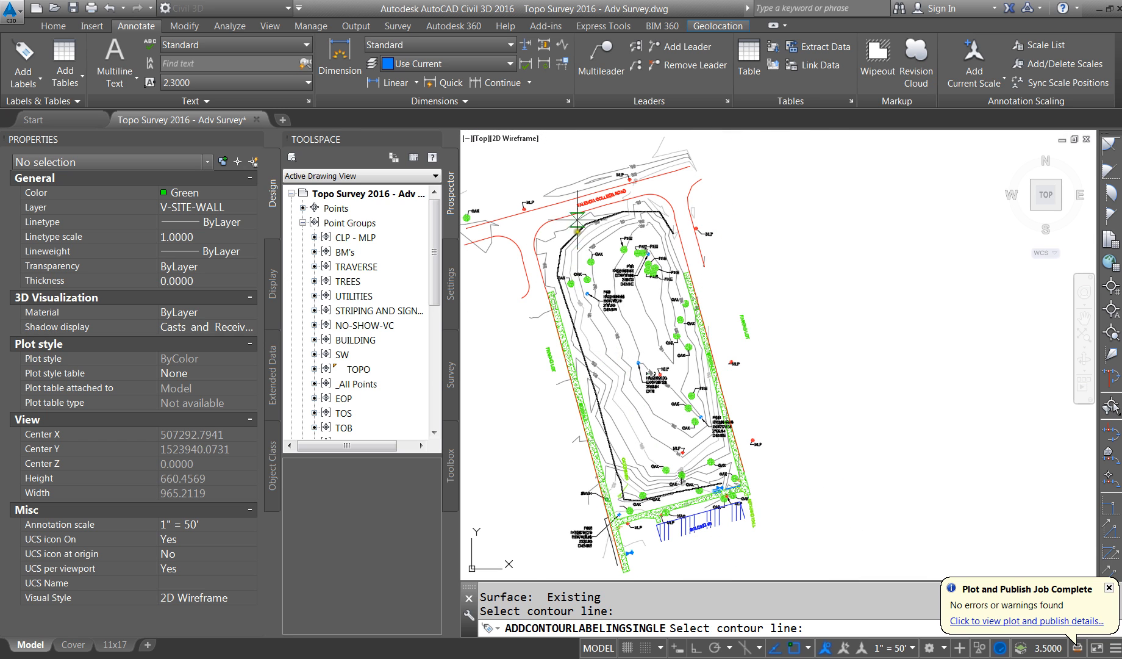
scroll(586, 262, "up", 4)
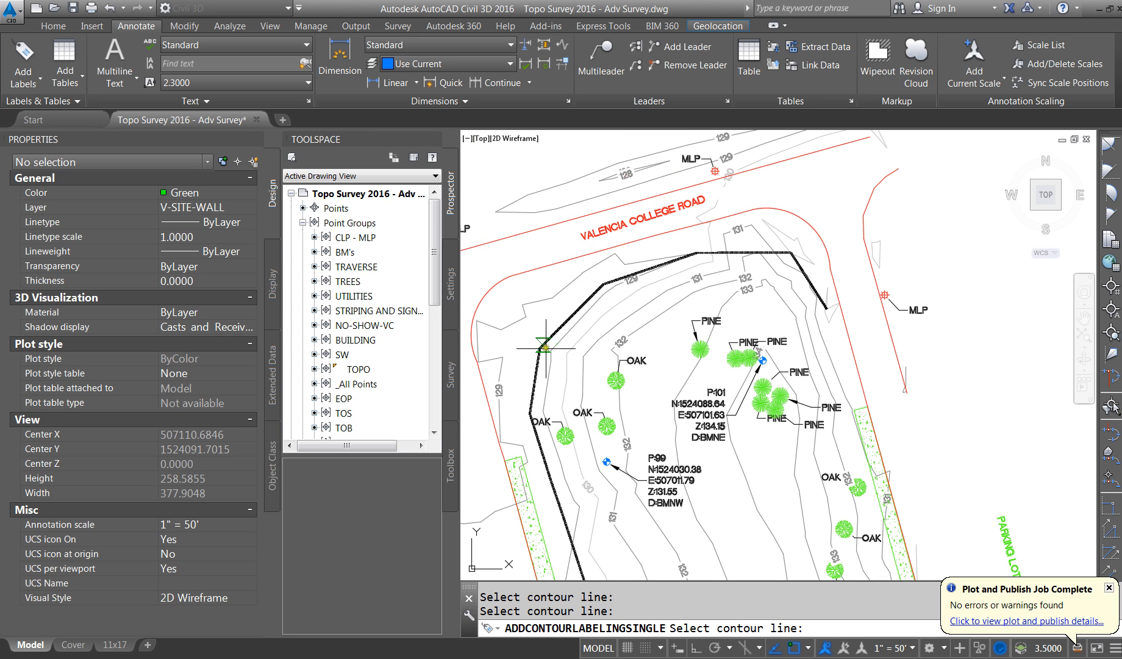
scroll(661, 367, "down", 2)
scroll(618, 469, "up", 4)
scroll(585, 239, "down", 3)
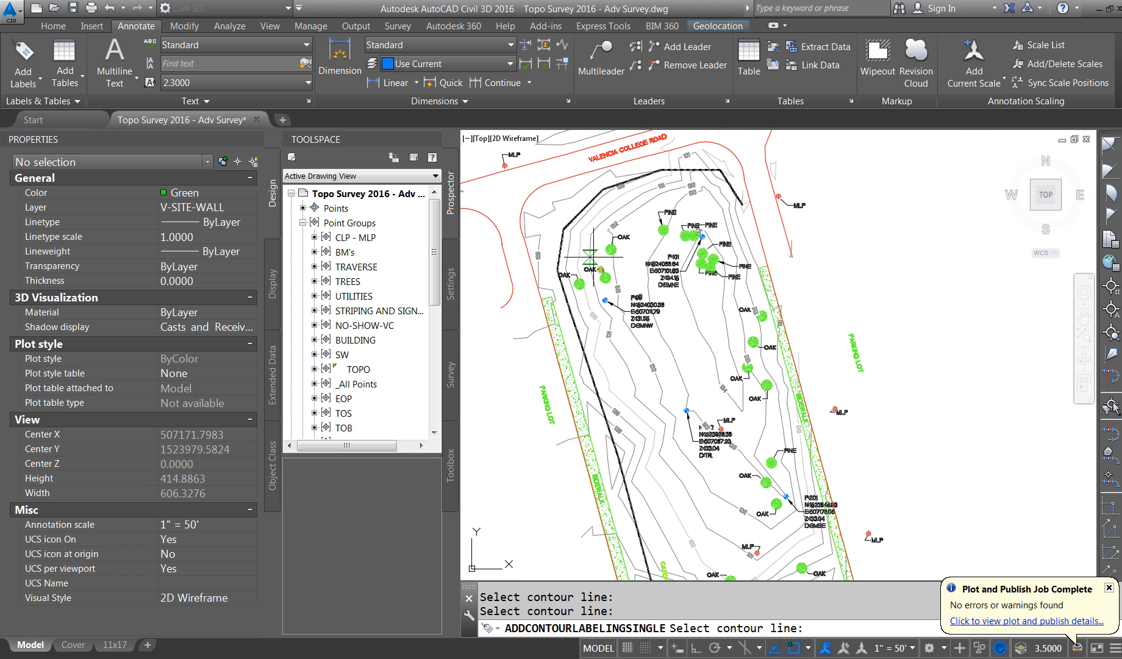
scroll(615, 485, "up", 5)
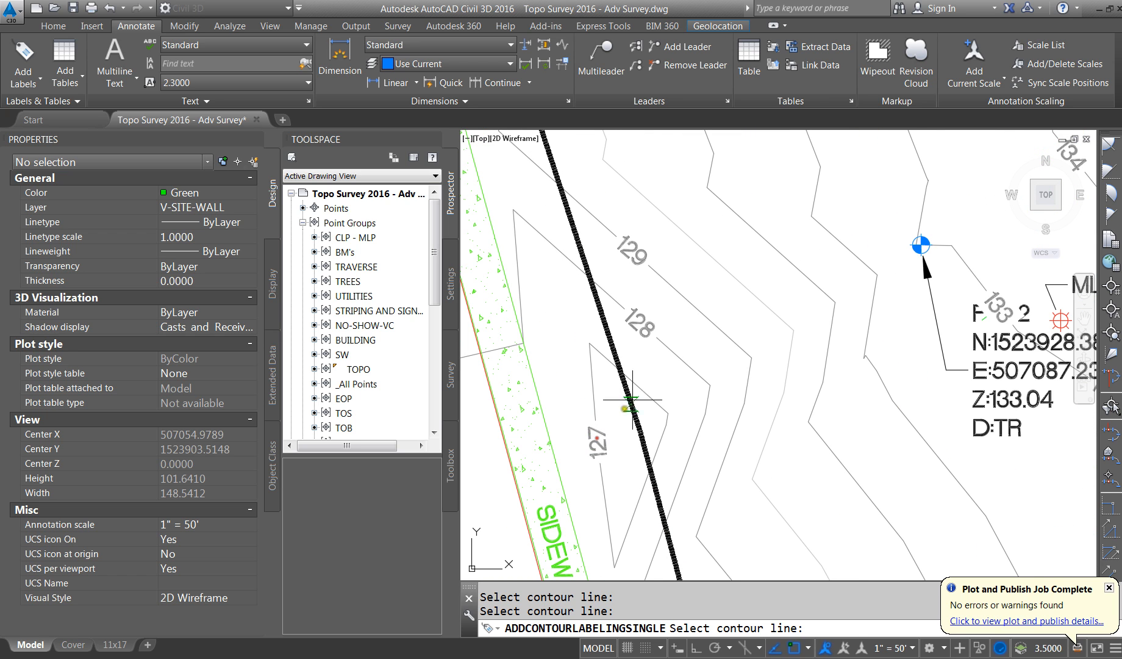
Label the contour near the water valve southwest of Building #11 and end the contour labeling
scroll(577, 315, "down", 4)
scroll(714, 348, "down", 3)
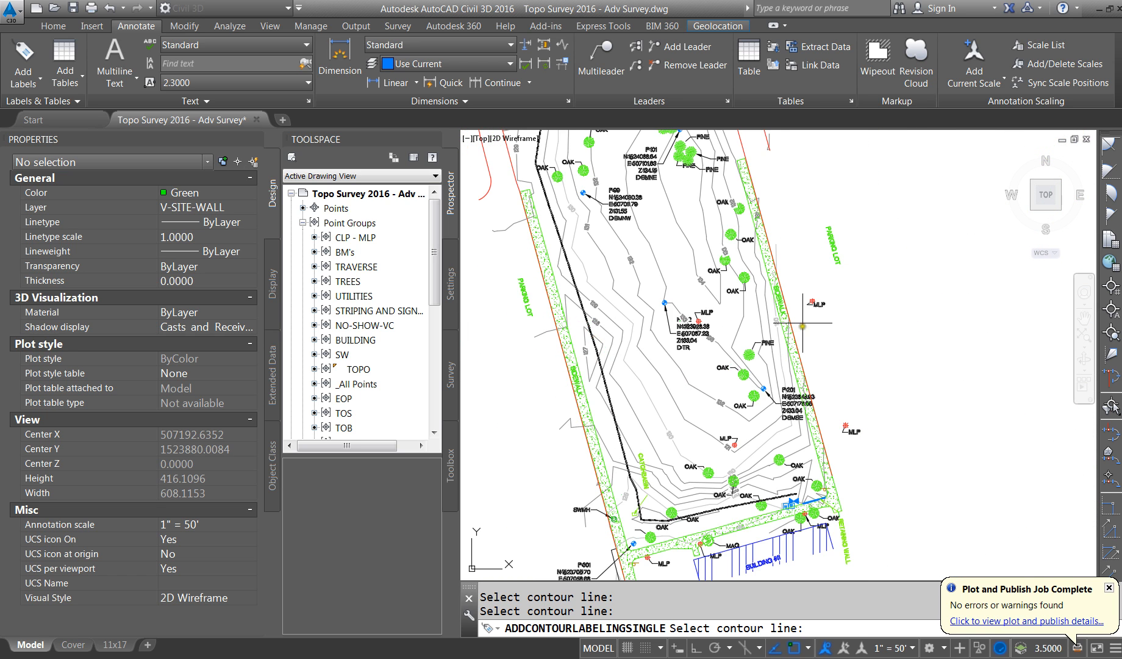
scroll(793, 360, "up", 3)
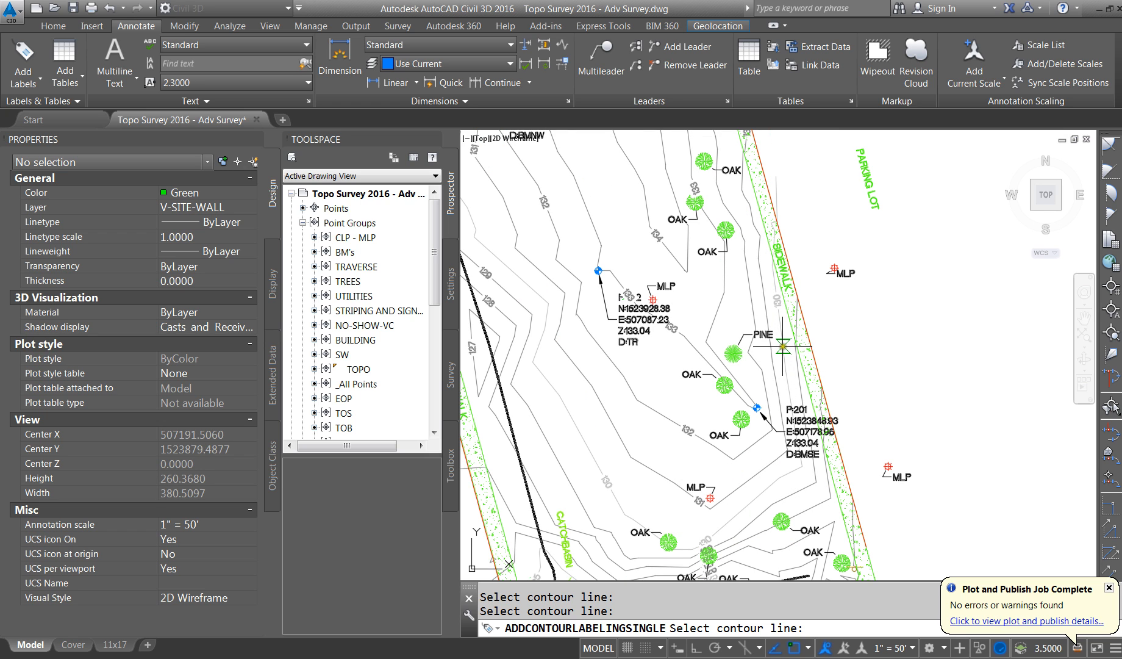
scroll(689, 317, "down", 4)
scroll(650, 471, "up", 6)
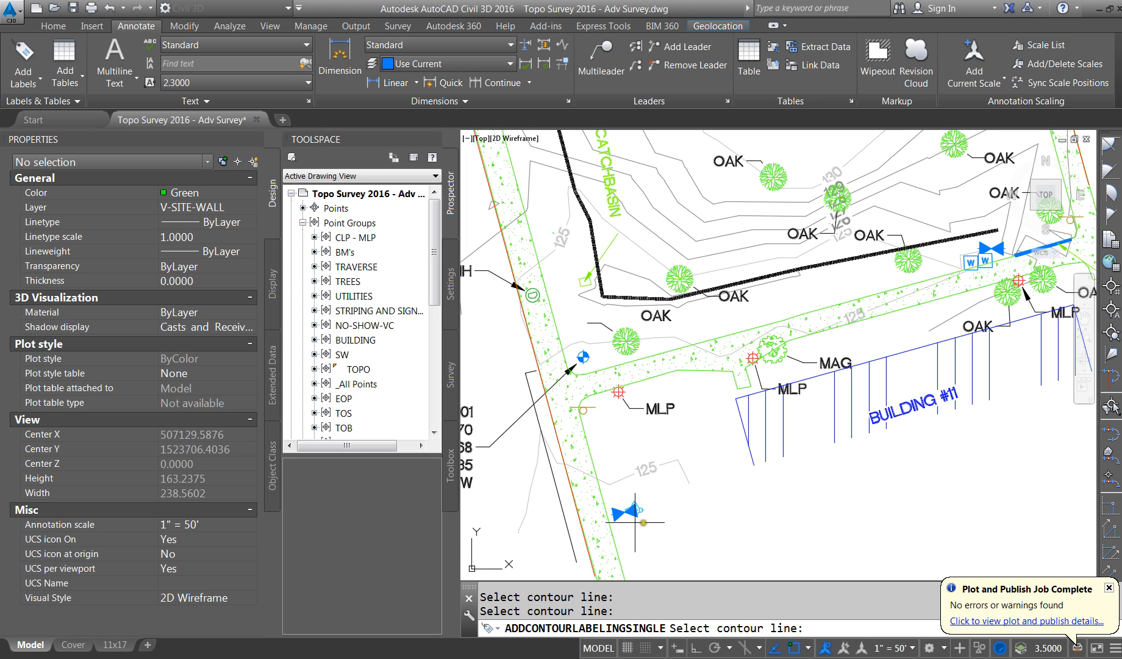
key("Escape")
Check the contour labels across the plan in the 11x17 layout
left_click(113, 630)
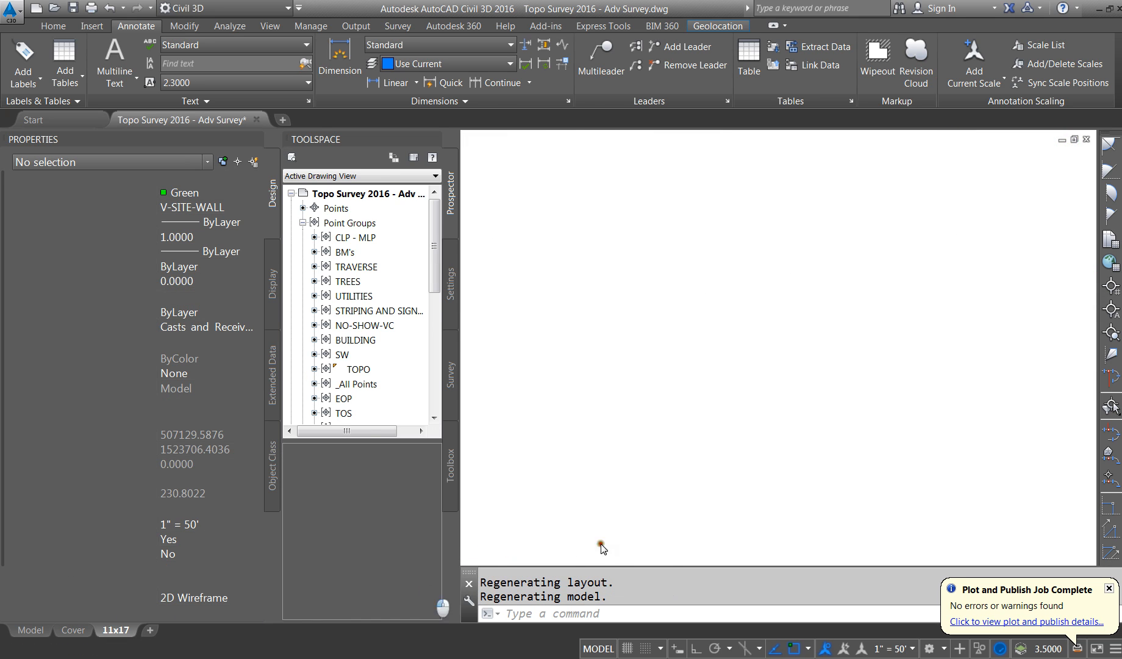
scroll(649, 292, "down", 5)
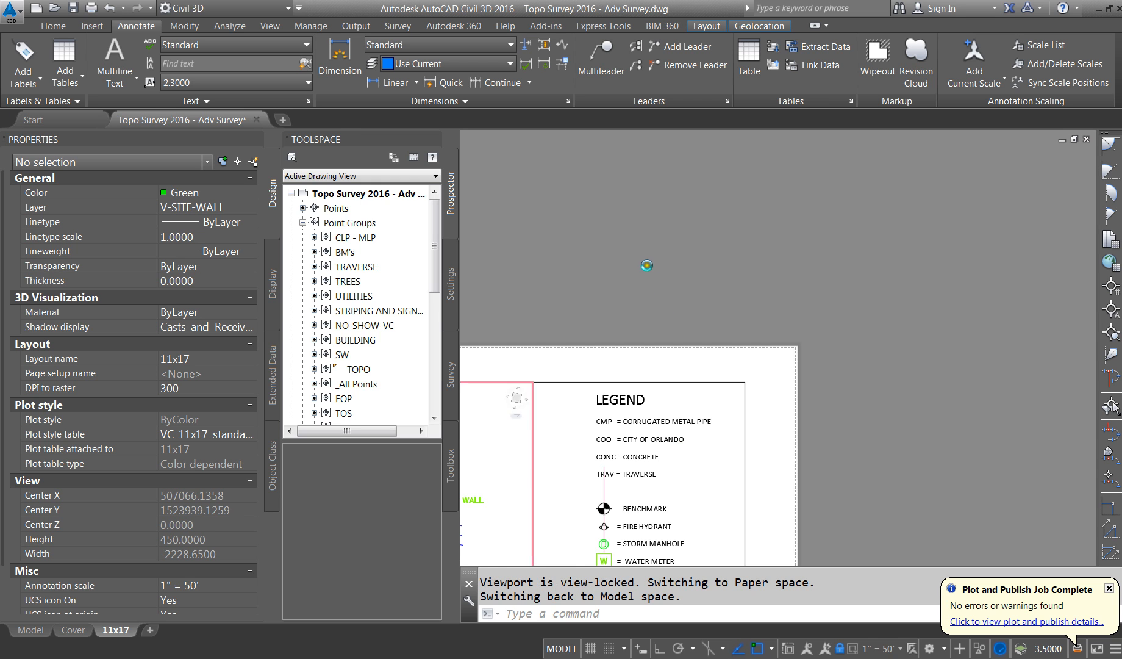
scroll(699, 413, "up", 2)
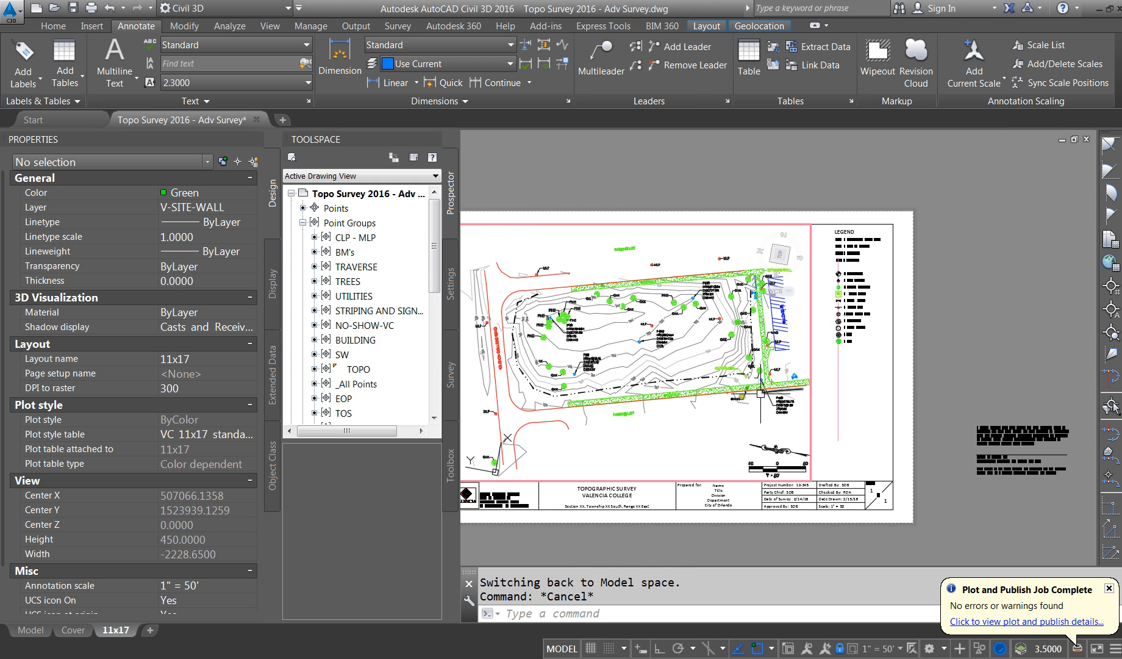
scroll(679, 406, "up", 7)
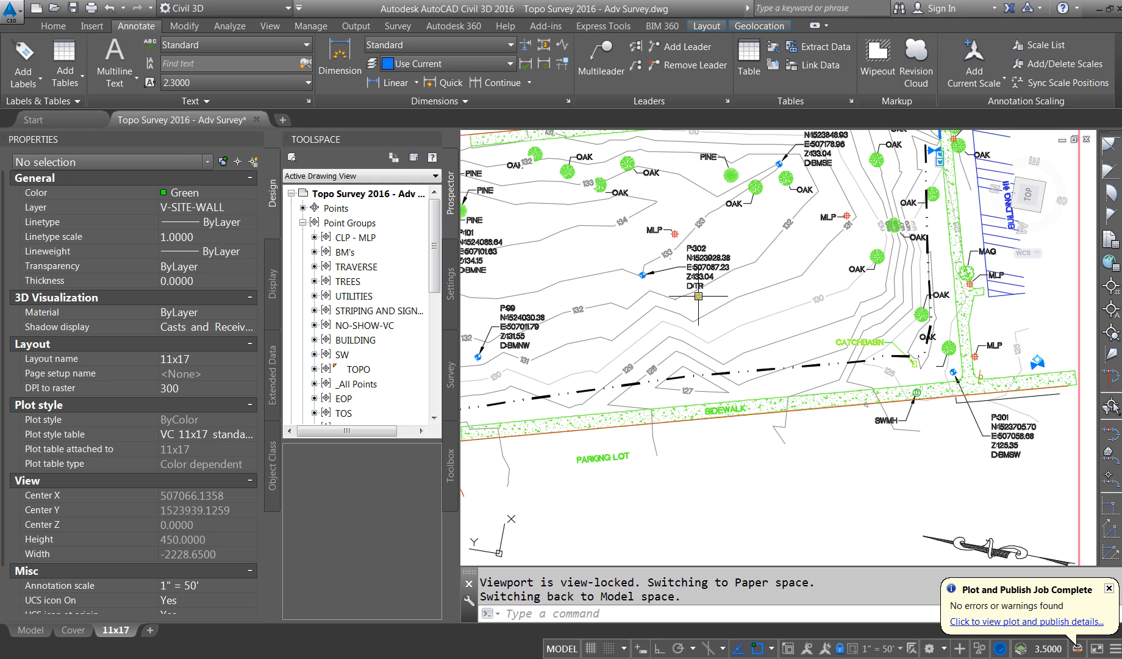
scroll(711, 453, "down", 2)
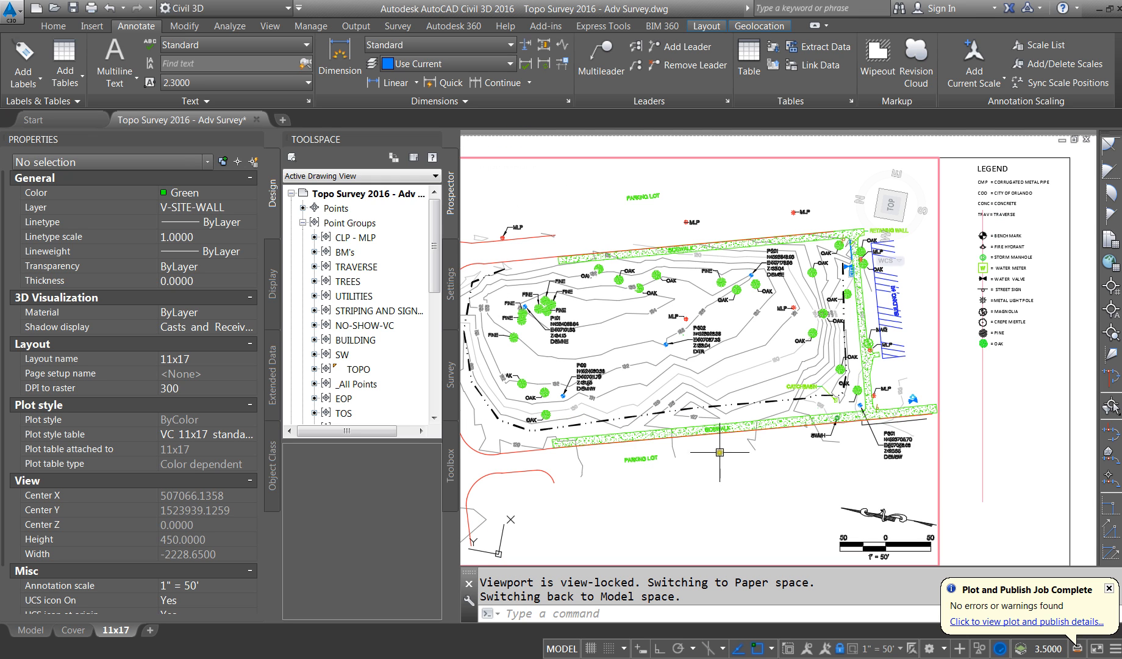